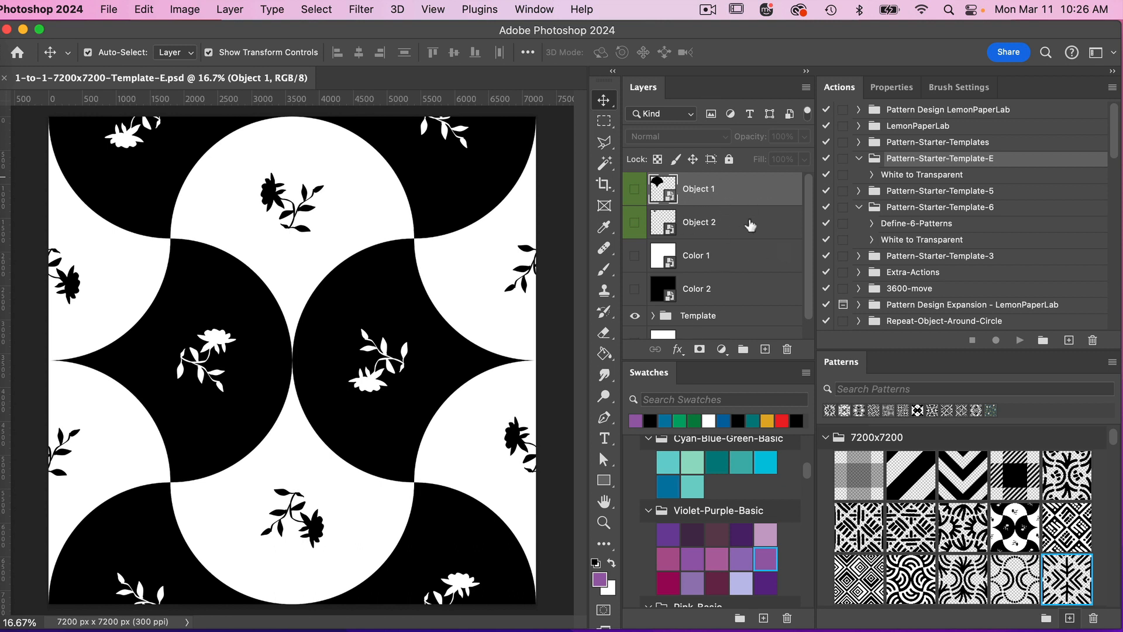
Step: Examine the layers inside the Template group of the 7200x7200 document, and collapse the group again
scroll(753, 240, "down", 1)
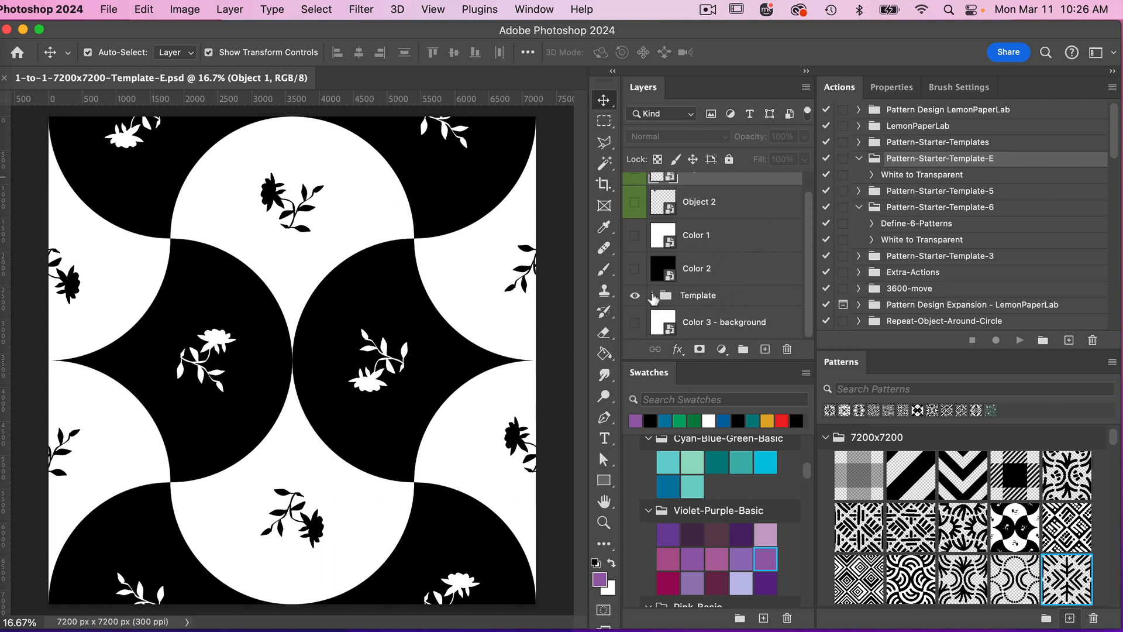
left_click(654, 298)
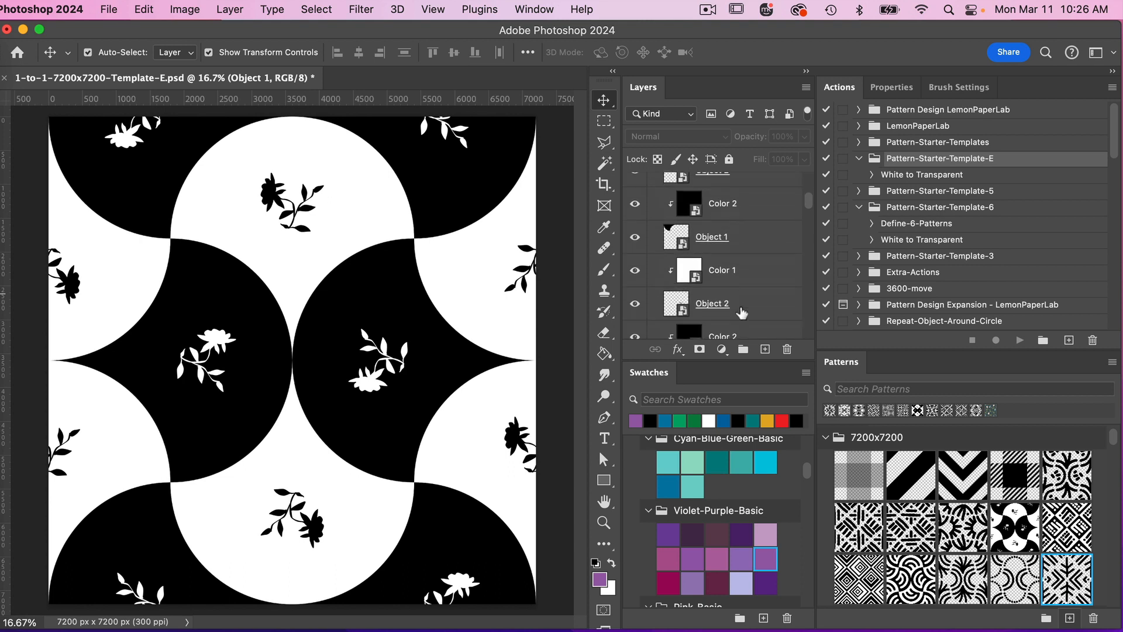
scroll(734, 270, "up", 2)
scroll(724, 225, "up", 3)
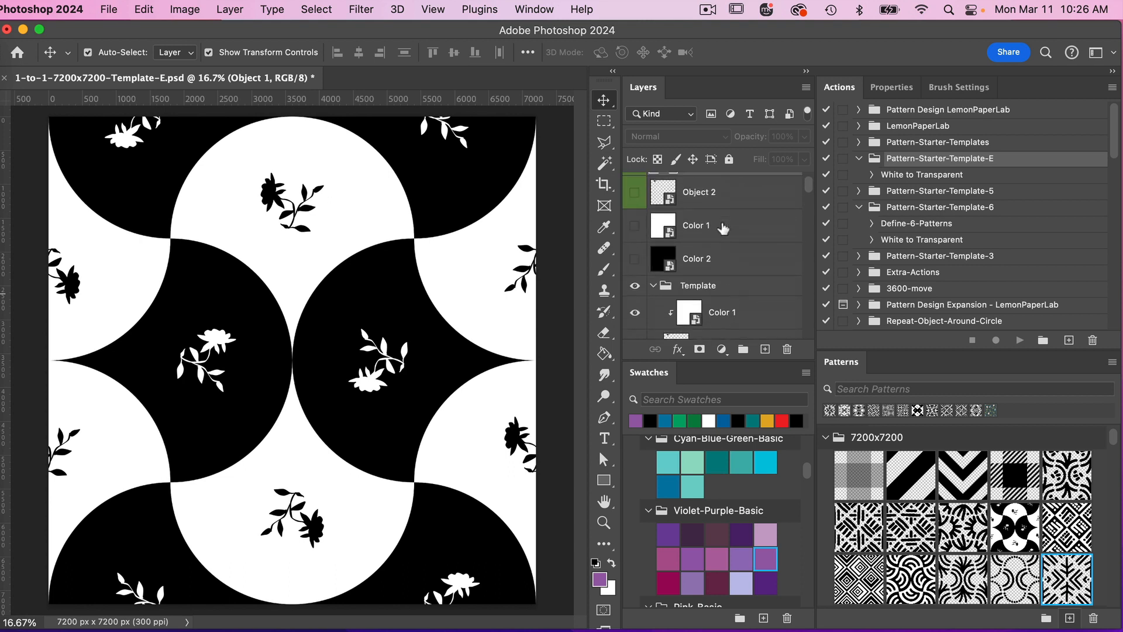
left_click(653, 287)
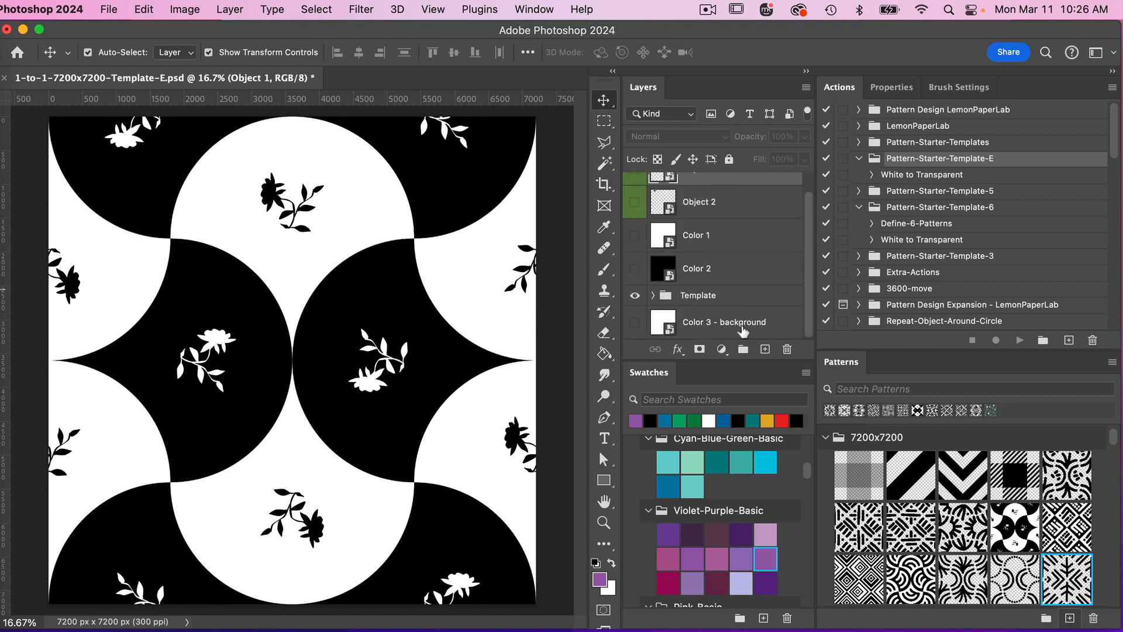
scroll(743, 330, "up", 2)
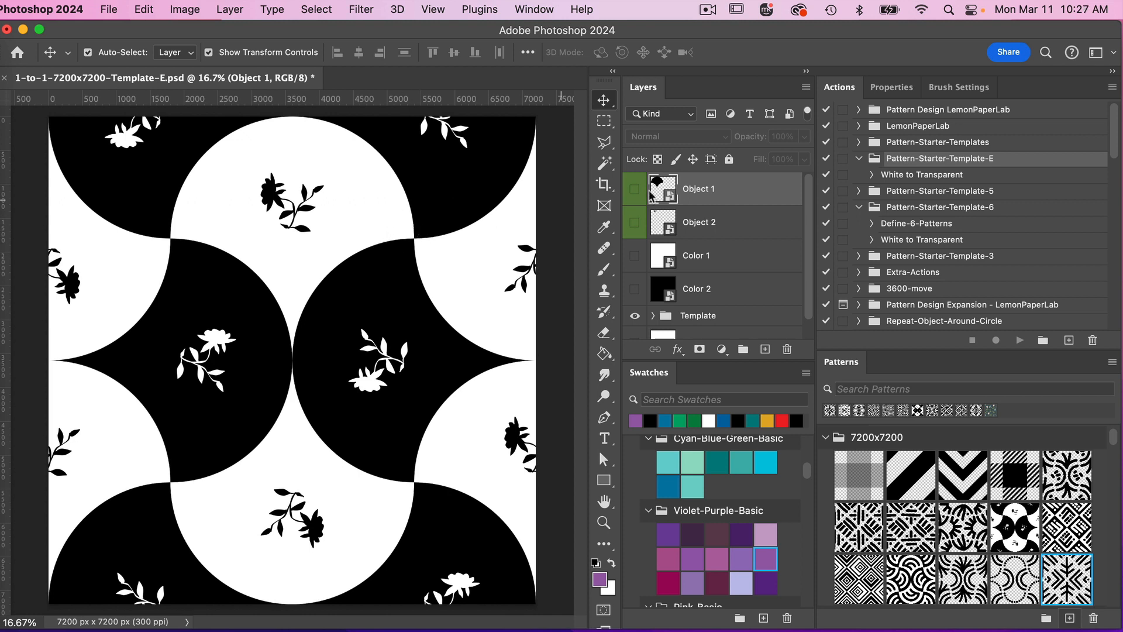
Step: Open the Object 2 smart object's contents and replace the Shape 1 copy 2 and arc-painted layers with a blank layer
left_click(718, 227)
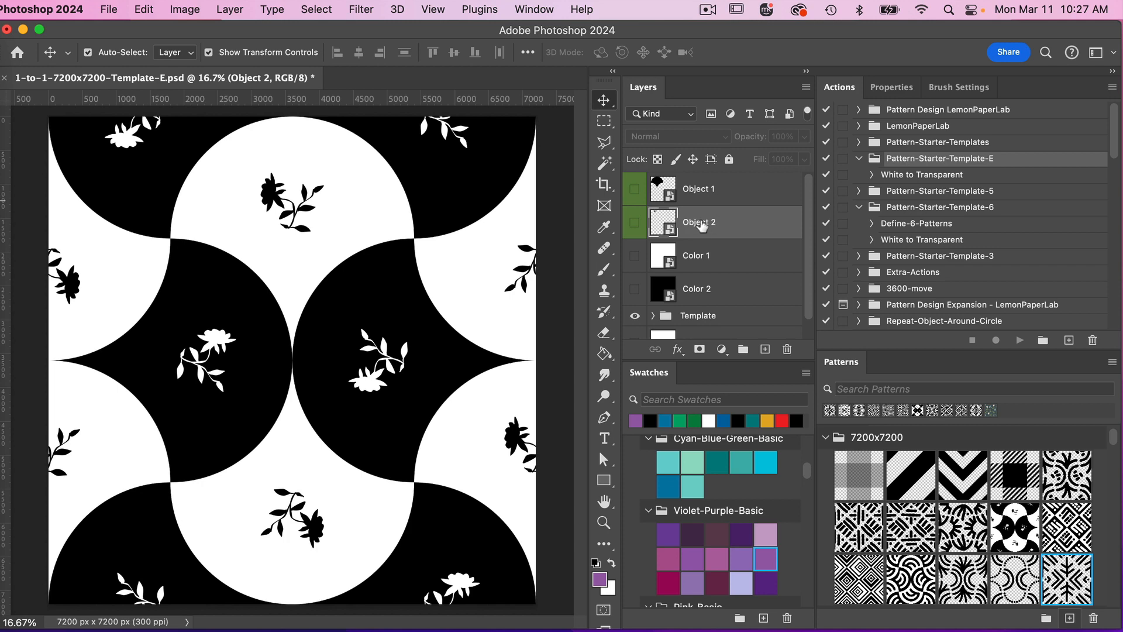
double_click(667, 221)
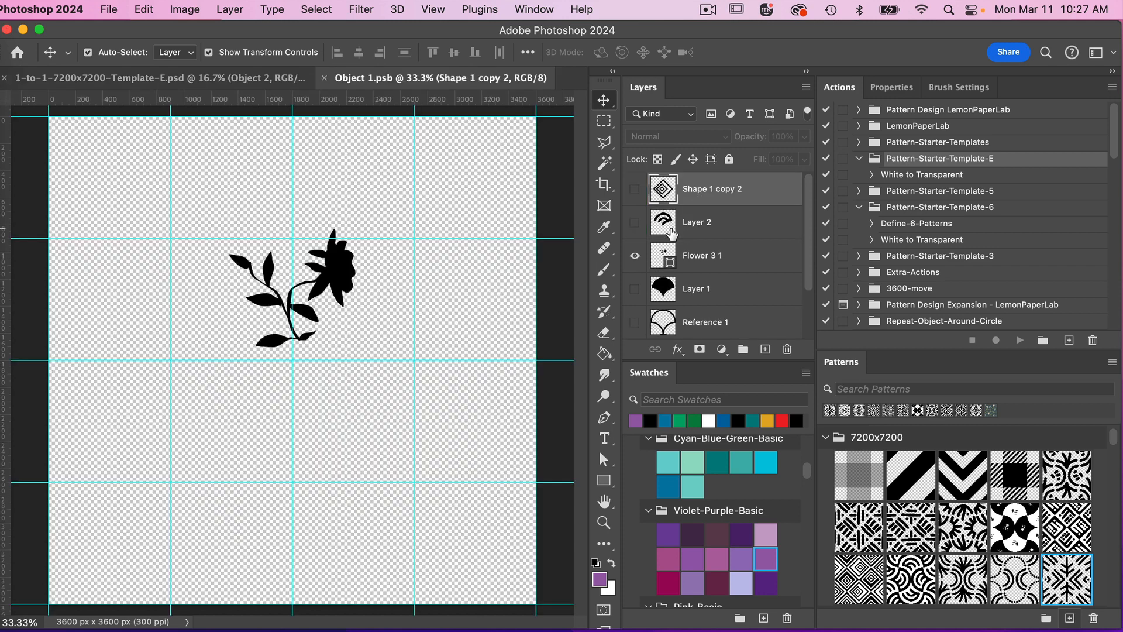
key("Delete")
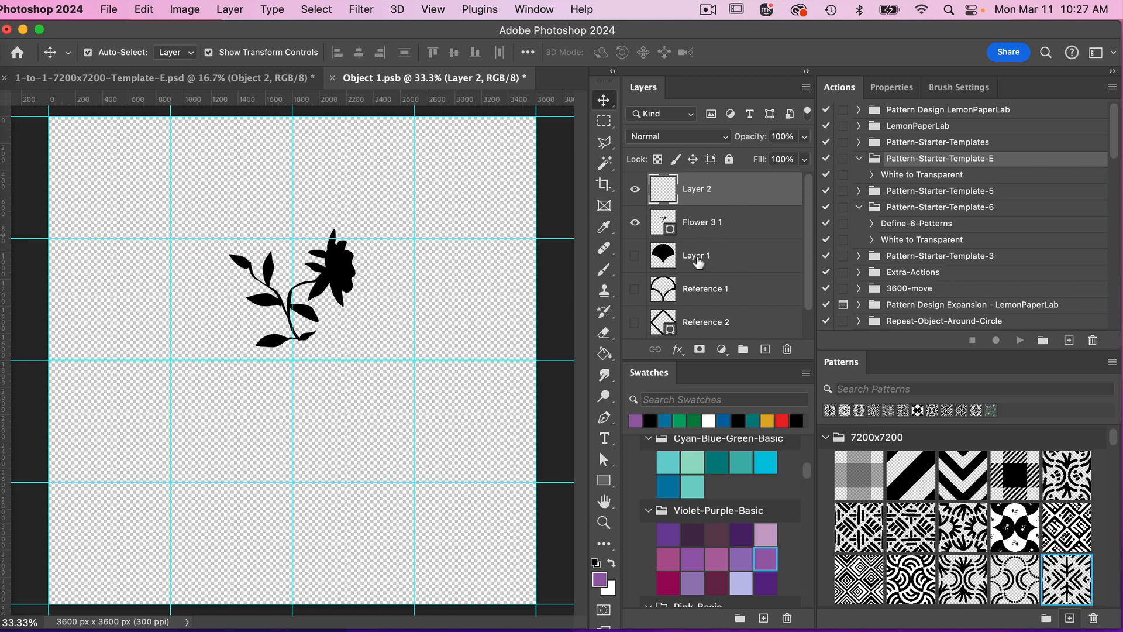
Step: Preview Layer 1, Reference 1 and Reference 2 one at a time together with the flower artwork
left_click(673, 231)
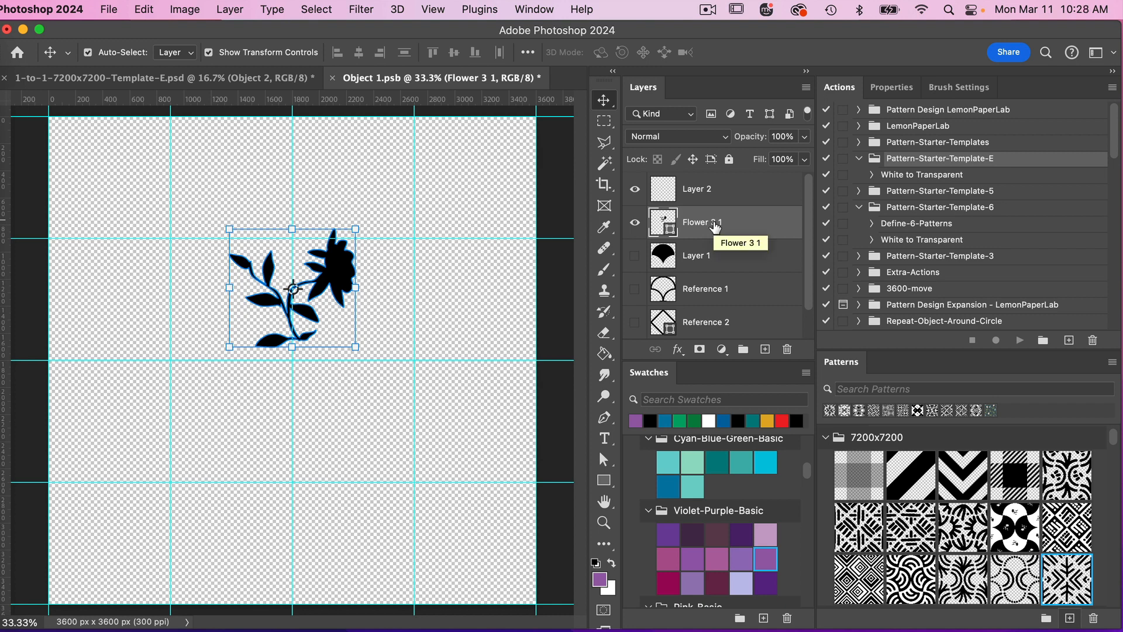
scroll(715, 233, "down", 1)
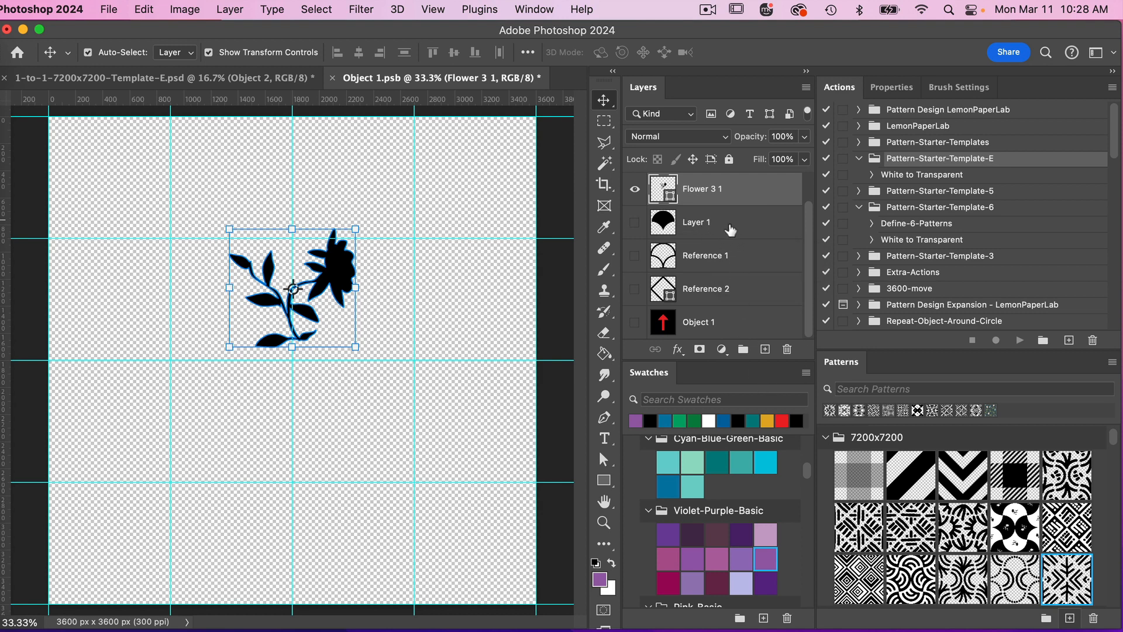
left_click(635, 223)
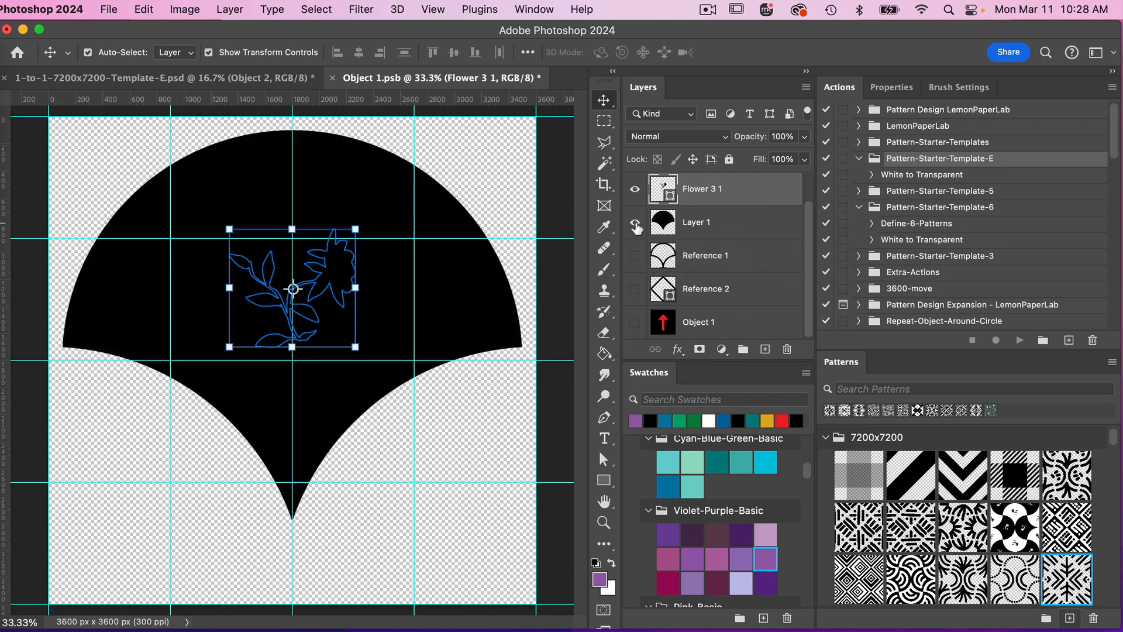
left_click(635, 256)
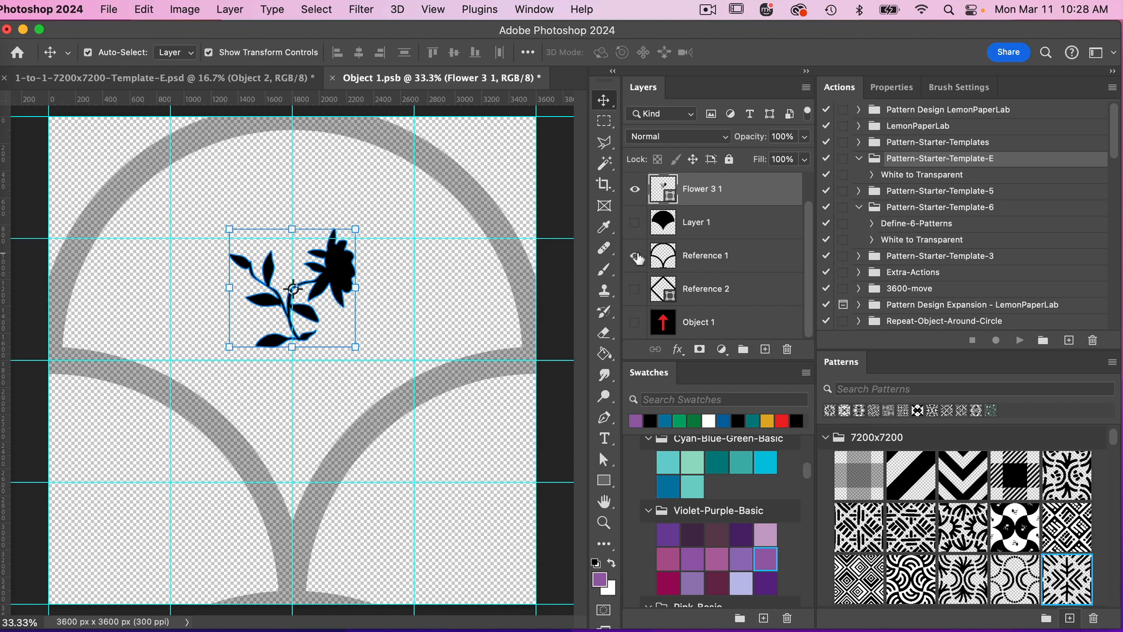
left_click(635, 256)
left_click(635, 289)
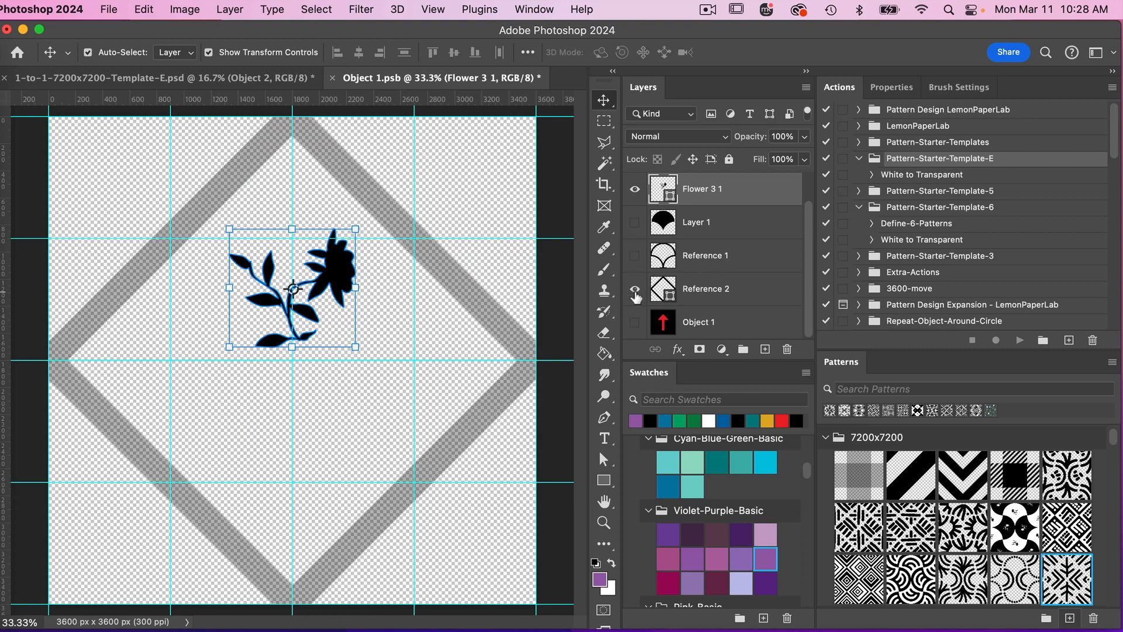
left_click(635, 290)
Step: Hide the Flower 3 1 layer, show the Reference 1 scallop guide and make the blank Layer 2 active
key("super+shift+alt+n")
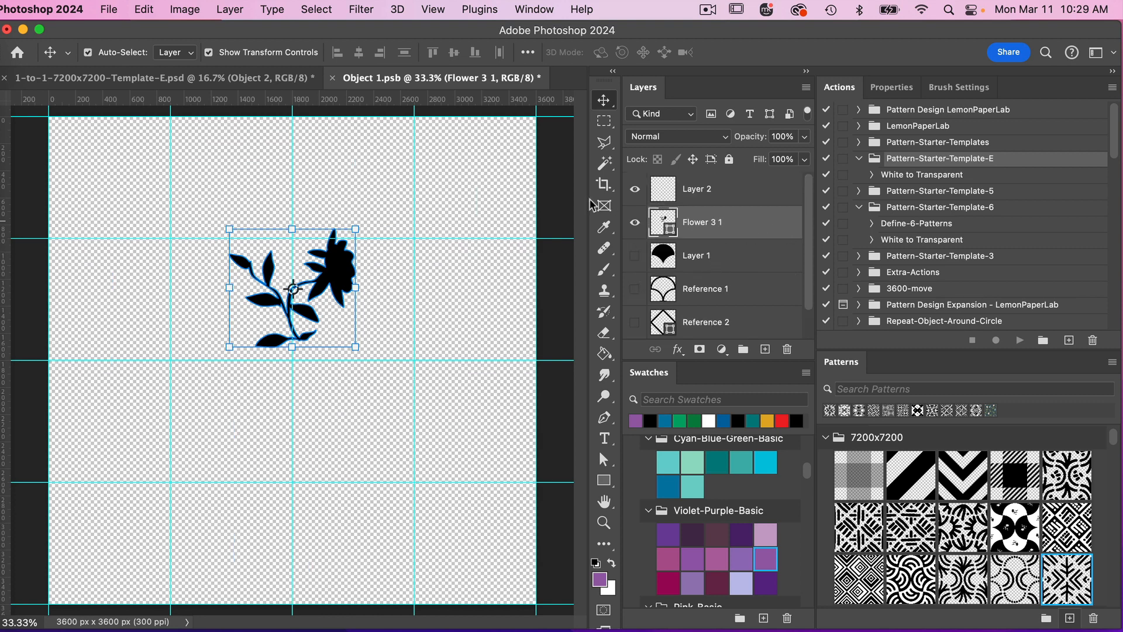
left_click(635, 223)
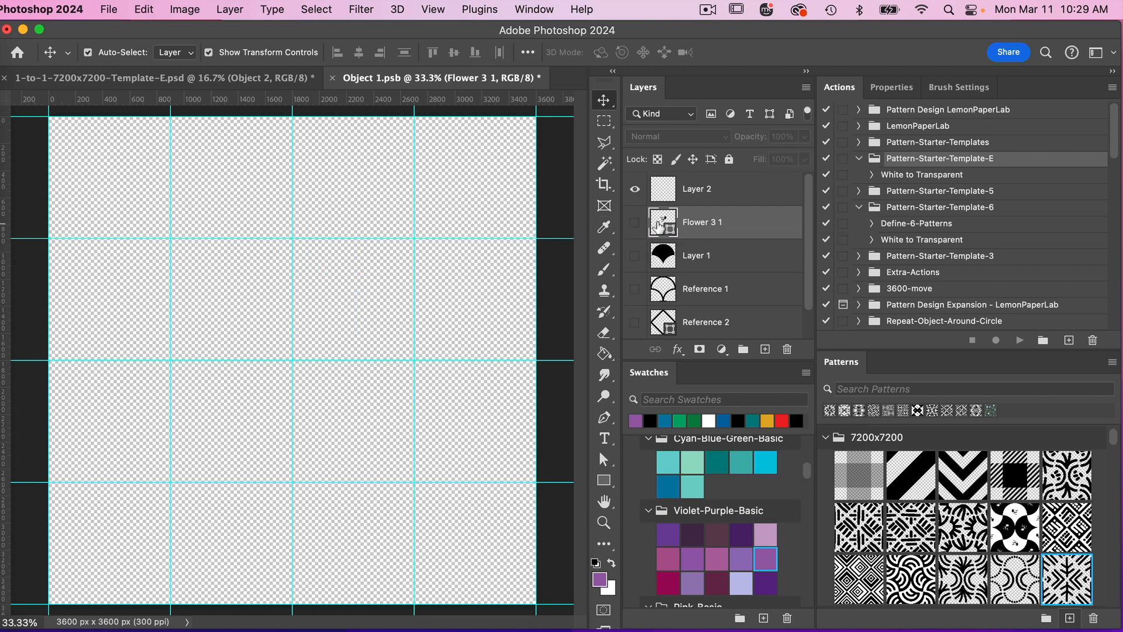
left_click(635, 289)
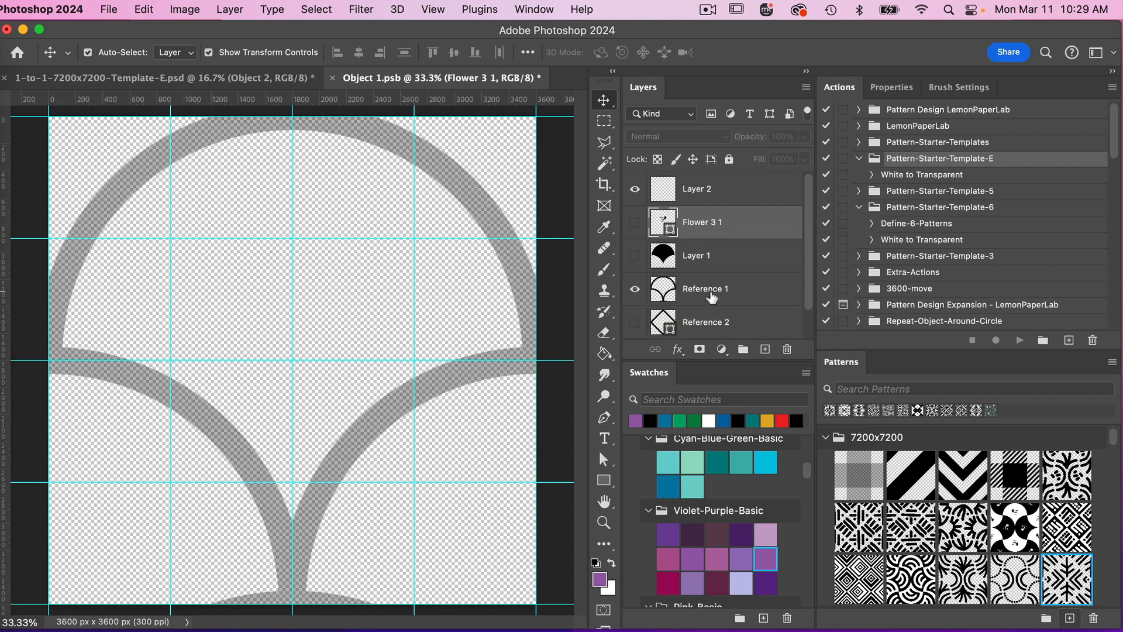
left_click(717, 189)
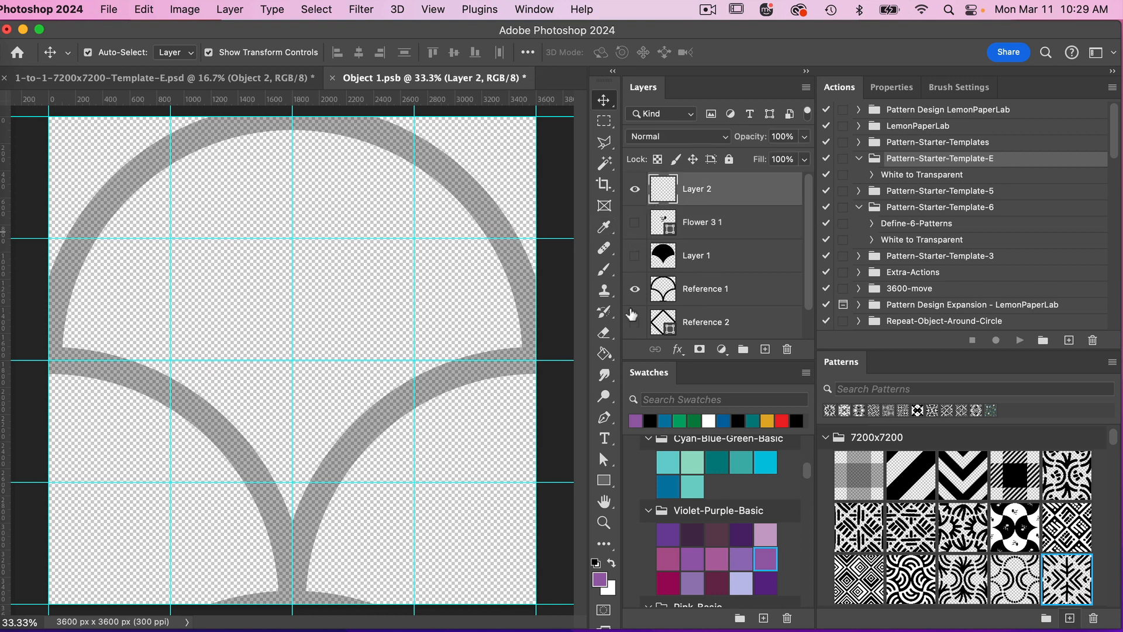
Step: Paint a large black arch with the 300 px brush, following the inside of the scallop guide on Layer 2
left_click(605, 270)
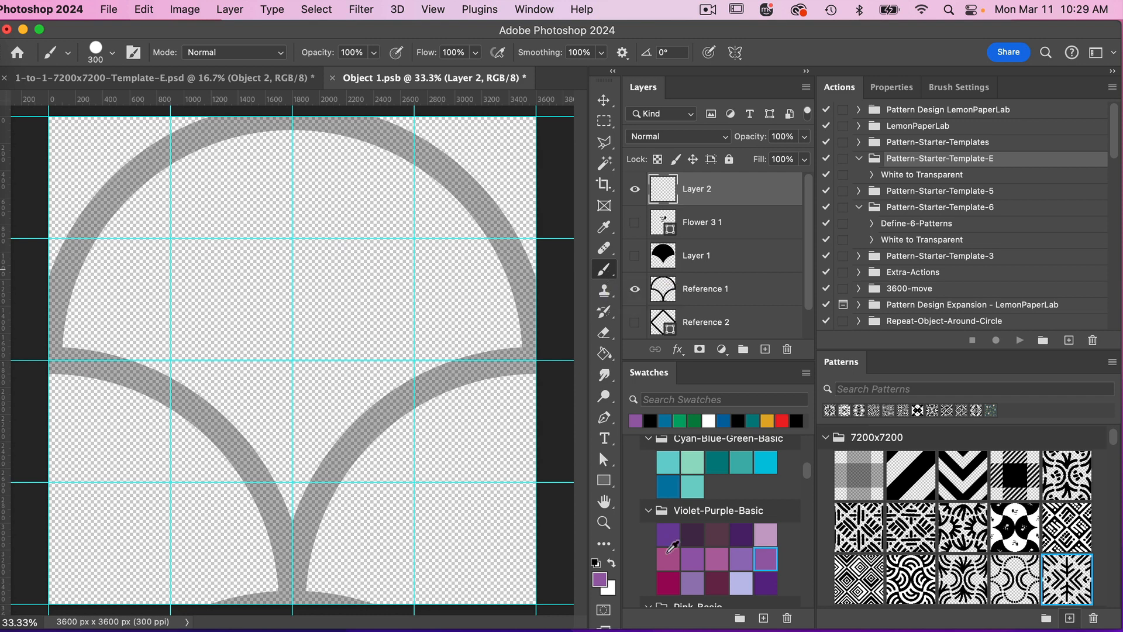
key("d")
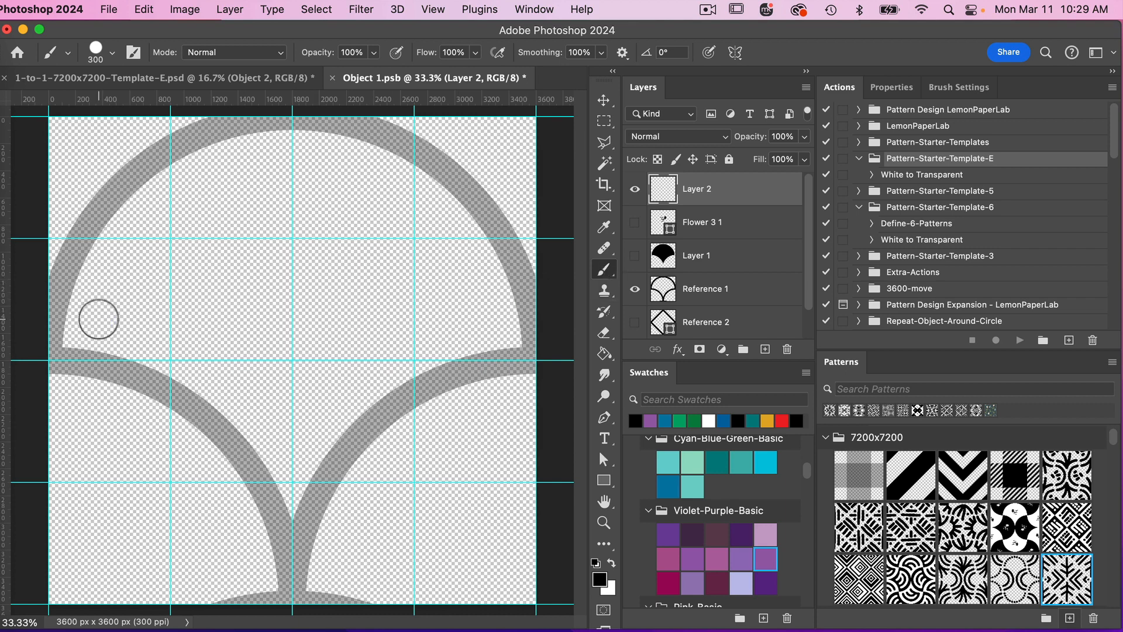
mouse_move(98, 319)
left_mouse_down()
mouse_move(127, 249)
mouse_move(163, 205)
mouse_move(227, 173)
mouse_move(281, 166)
mouse_move(366, 178)
mouse_move(421, 209)
mouse_move(465, 276)
mouse_move(474, 325)
left_mouse_up()
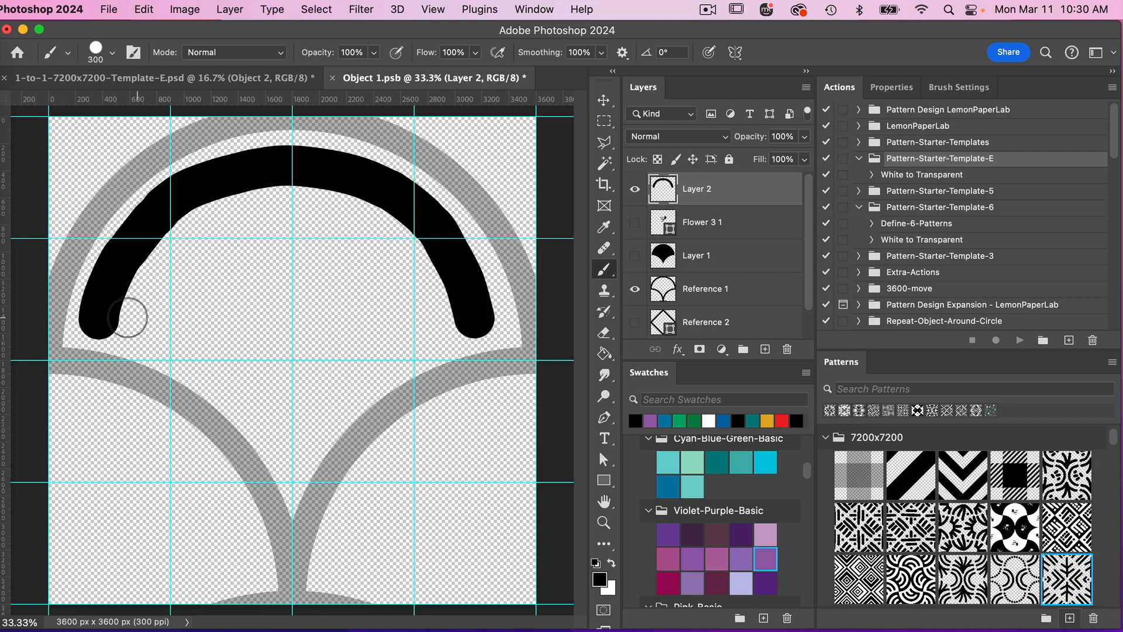
mouse_move(99, 319)
left_mouse_down()
mouse_move(102, 305)
mouse_move(169, 280)
mouse_move(260, 263)
mouse_move(311, 271)
mouse_move(375, 307)
left_mouse_up()
mouse_move(95, 329)
left_mouse_down()
mouse_move(218, 348)
mouse_move(199, 351)
mouse_move(245, 364)
mouse_move(294, 432)
left_mouse_up()
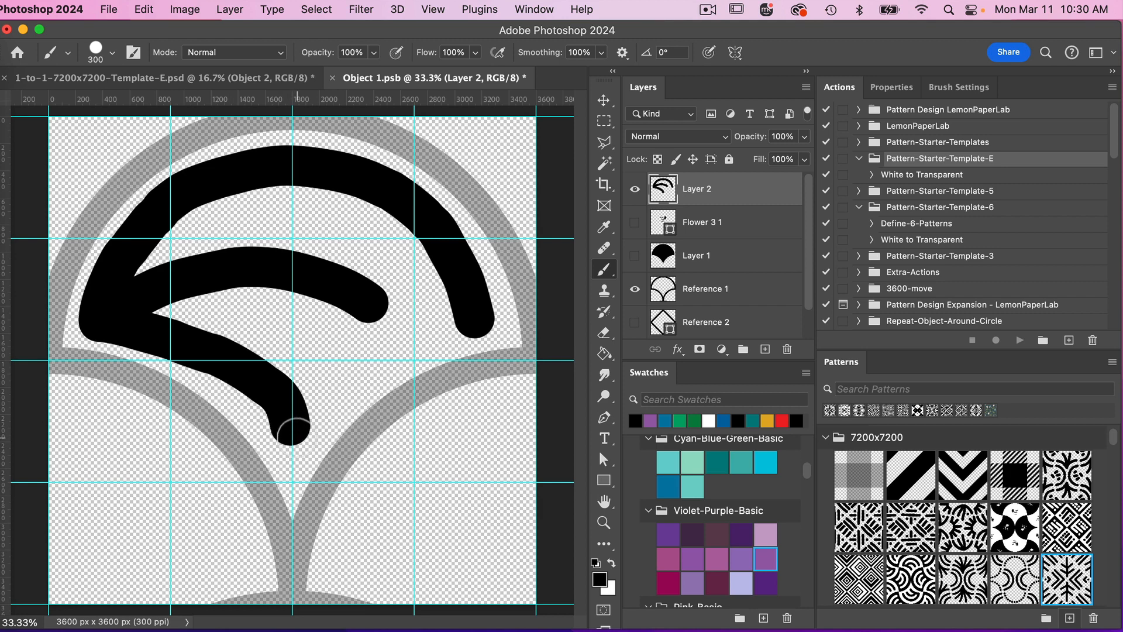
key("super+z")
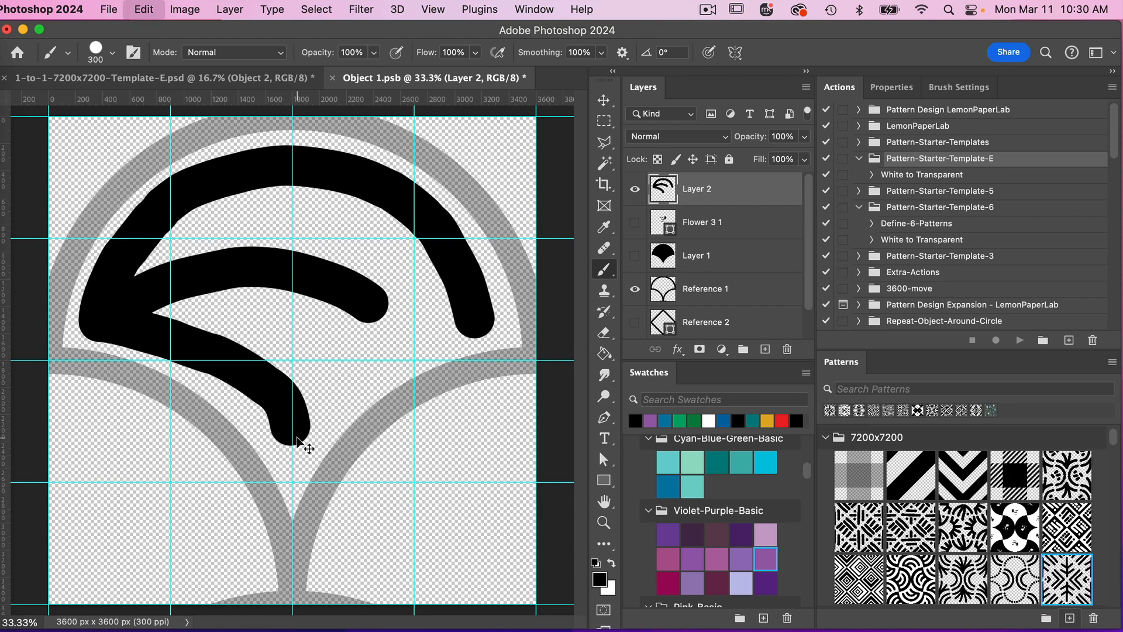
key("super+z")
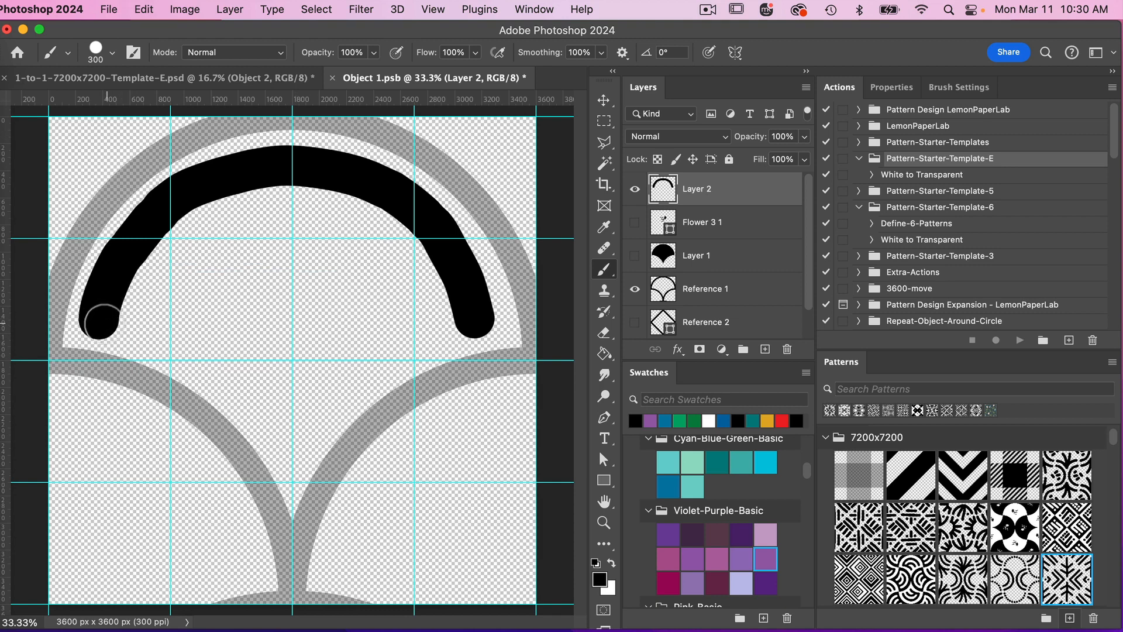
Step: Paint a curve from the arch's left end down towards the scallop's tip, and a smaller arch branching from its middle
mouse_move(99, 321)
left_mouse_down()
mouse_move(98, 335)
mouse_move(155, 334)
mouse_move(214, 363)
mouse_move(268, 404)
mouse_move(291, 454)
left_mouse_up()
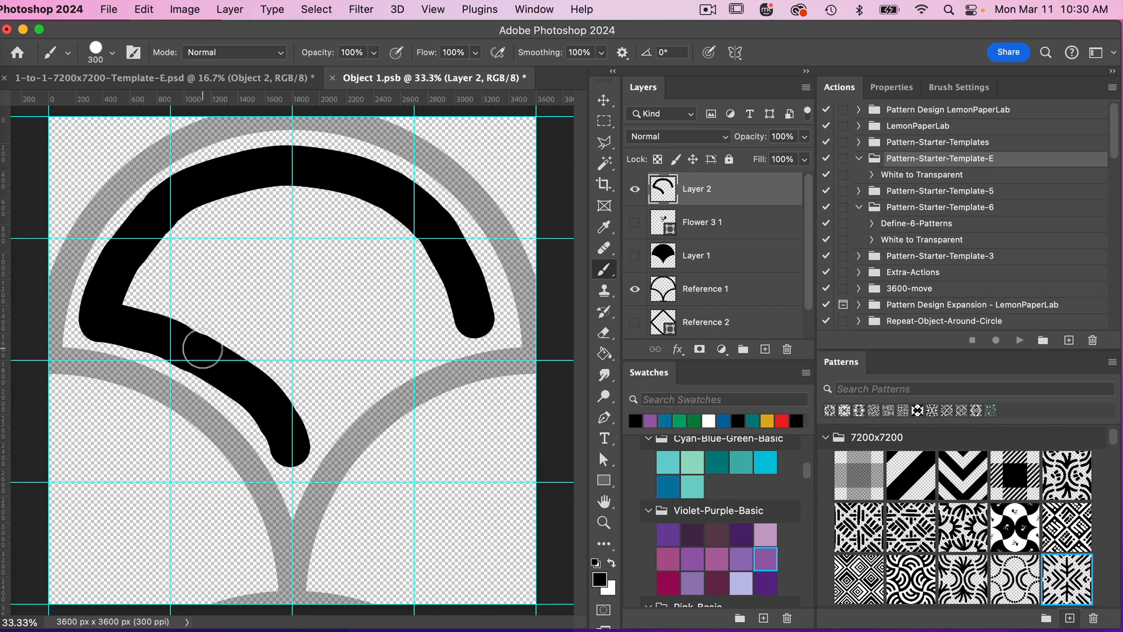
mouse_move(201, 338)
left_mouse_down()
mouse_move(292, 293)
mouse_move(344, 311)
mouse_move(384, 365)
mouse_move(412, 366)
left_mouse_up()
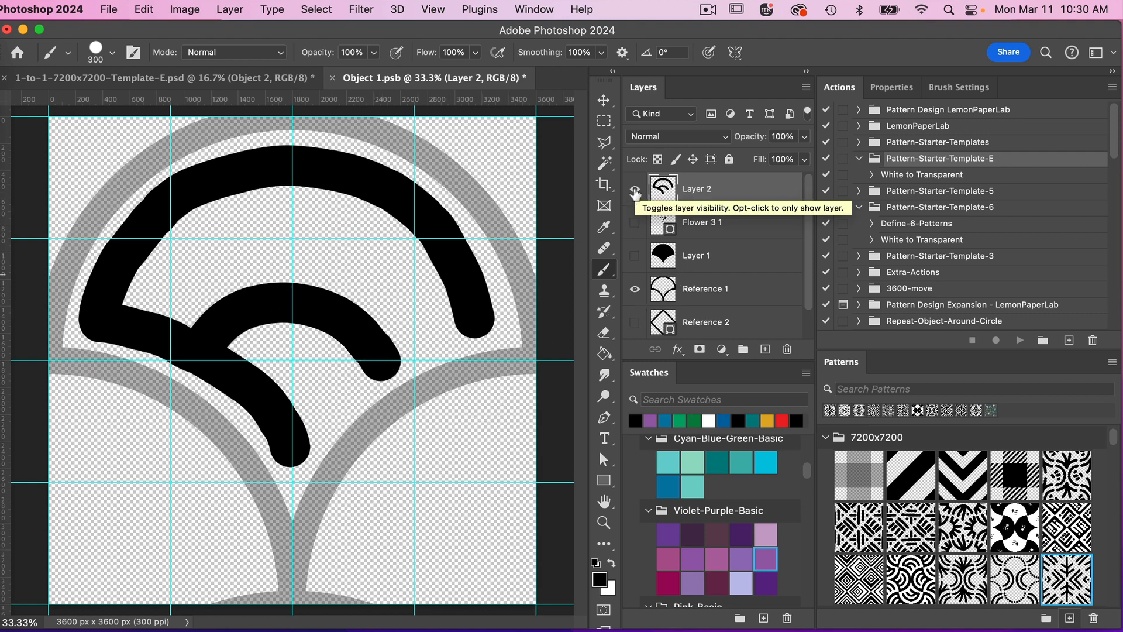
Step: Hide the Reference 1 guide, save Object 1.psb and view the updated pattern in the template document
left_click(635, 290)
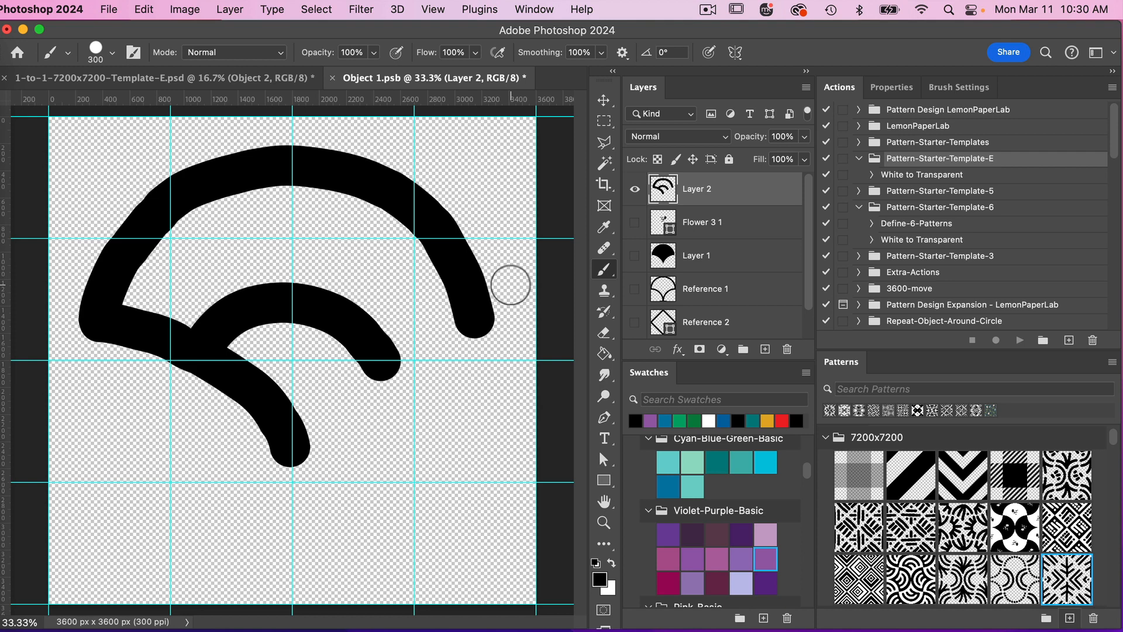
key("cmd+s")
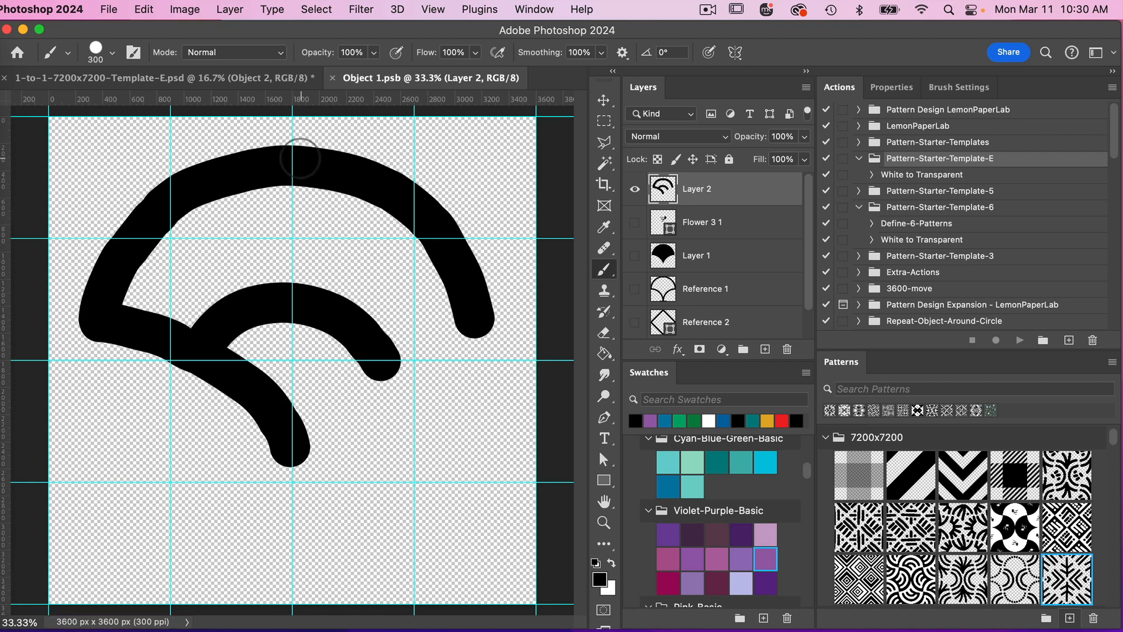
left_click(253, 82)
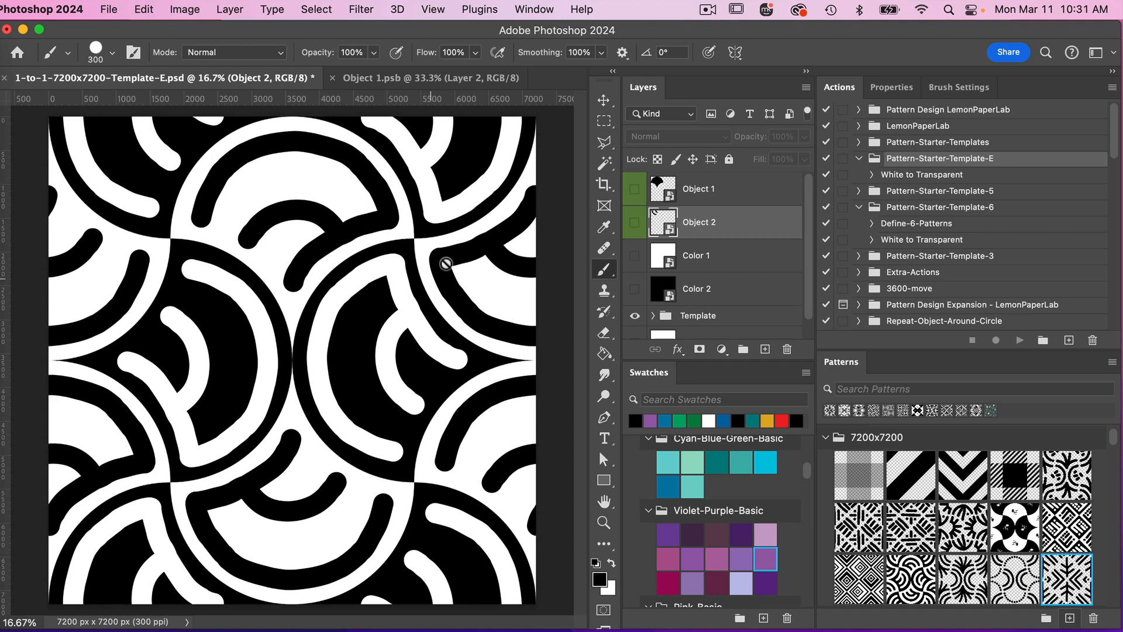
Step: Scale the painted artwork on Layer 2 of Object 1.psb down proportionally around its centre to about 75% and apply the transform
left_click(413, 86)
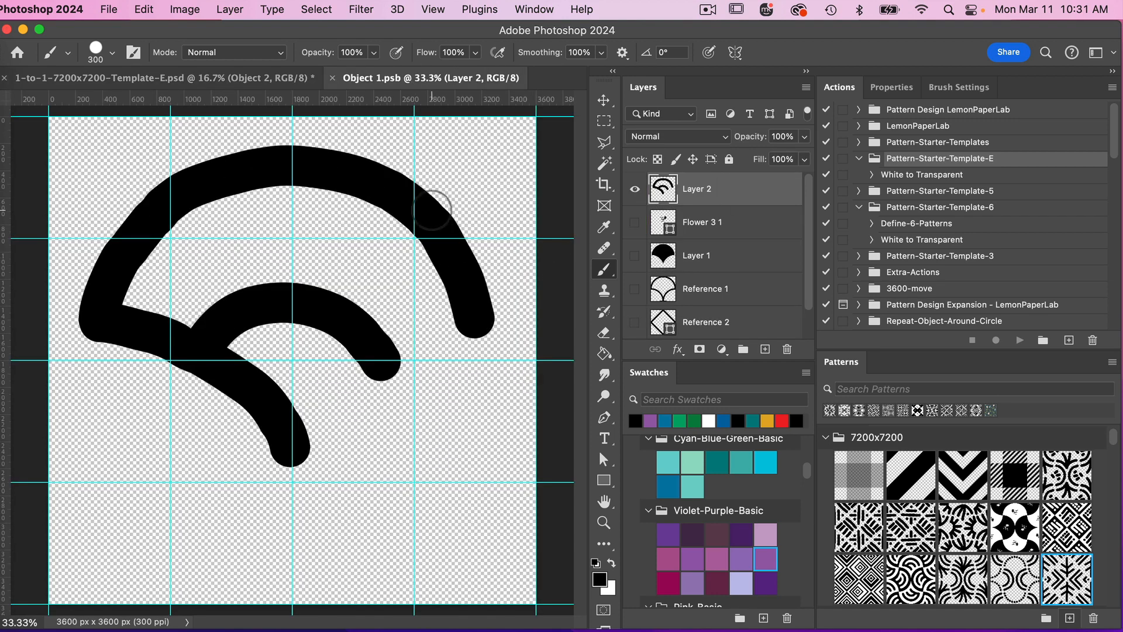
key("v")
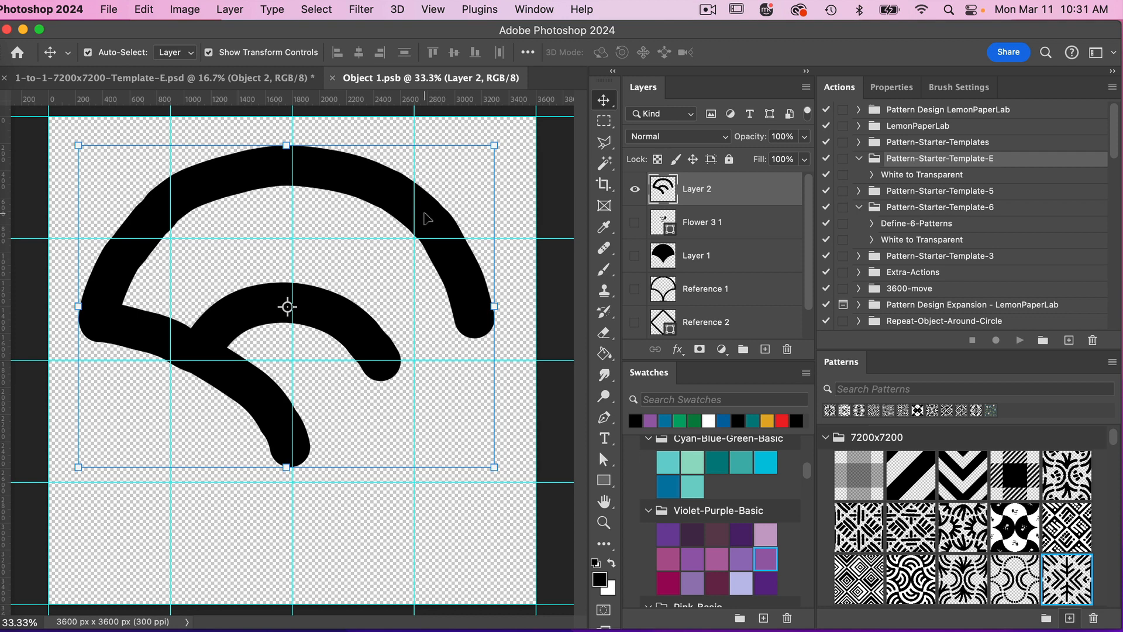
left_click(495, 143)
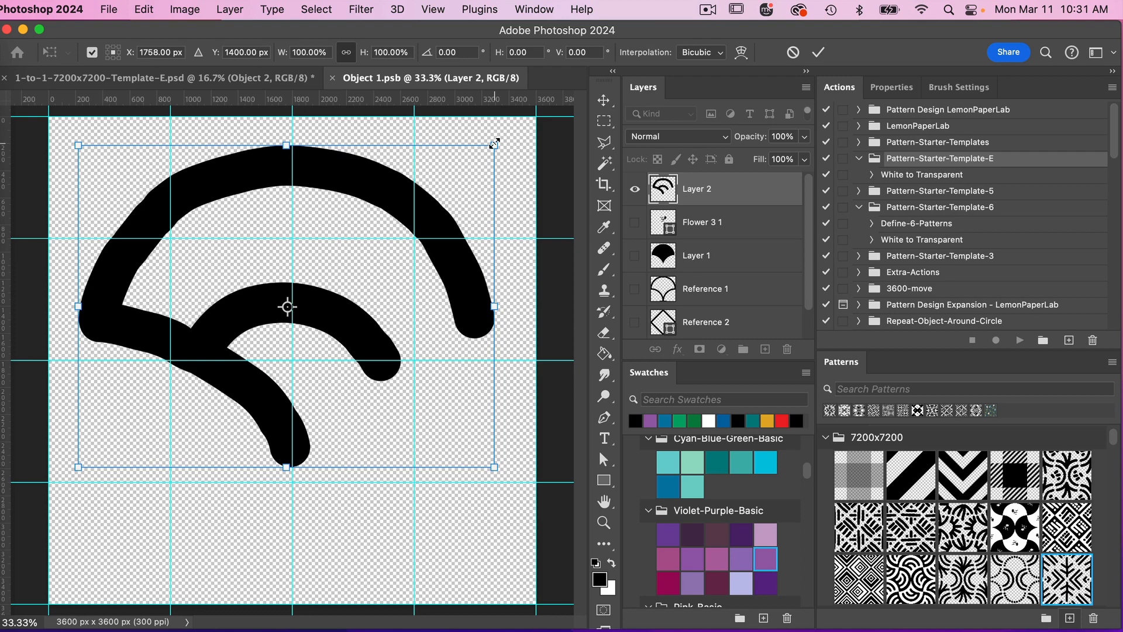
left_click_drag(495, 142, 443, 187)
left_click(818, 52)
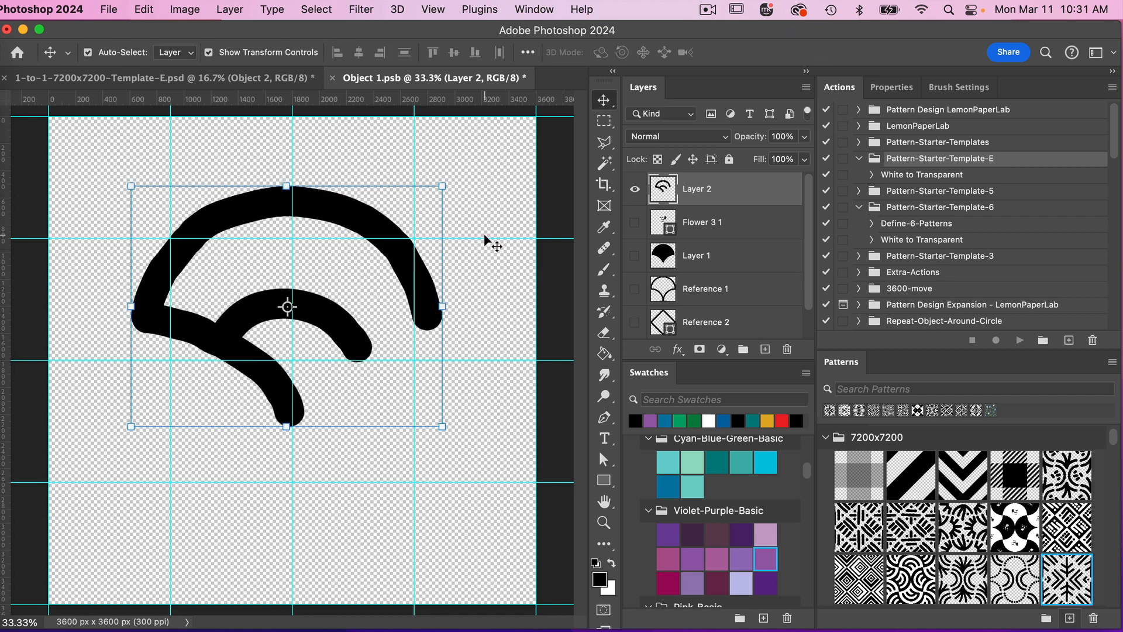
Step: Save the resized artwork in Object 1.psb and return to the template document to view the pattern
key("super+s")
left_click(270, 82)
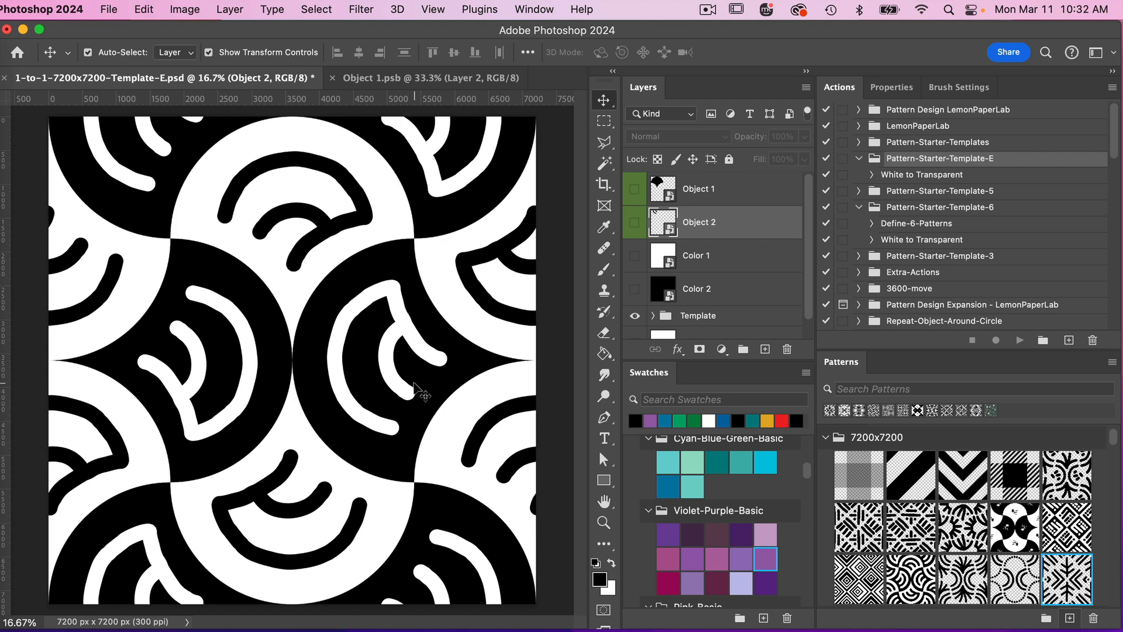
Step: Turn on Pattern Preview for the template document to check how the design repeats
key("super+minus")
key("super+minus")
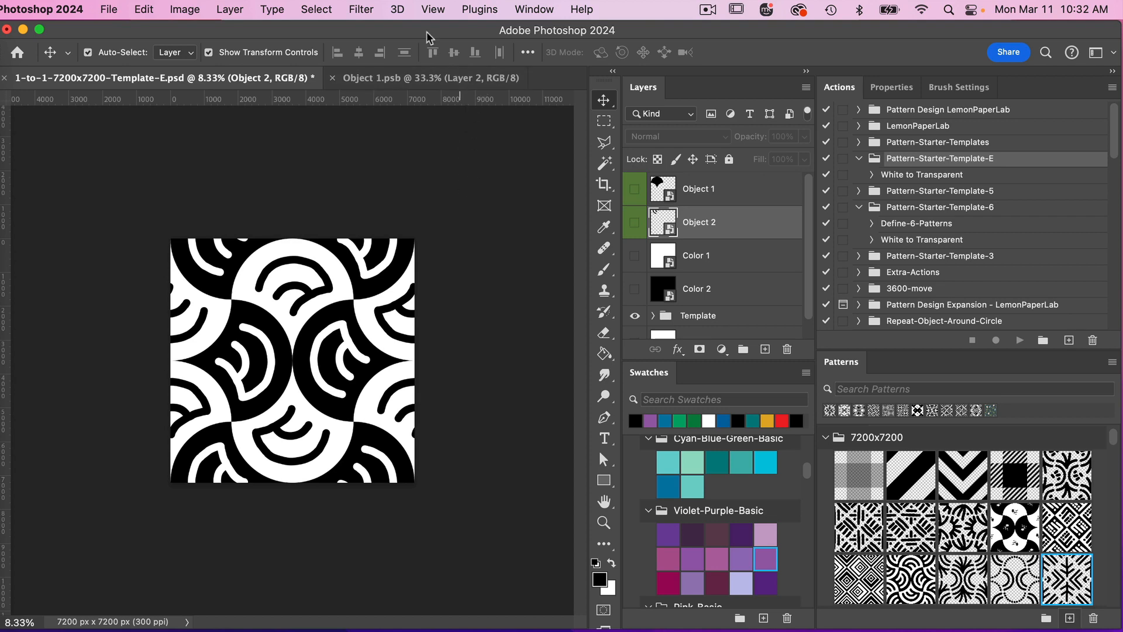
left_click(433, 10)
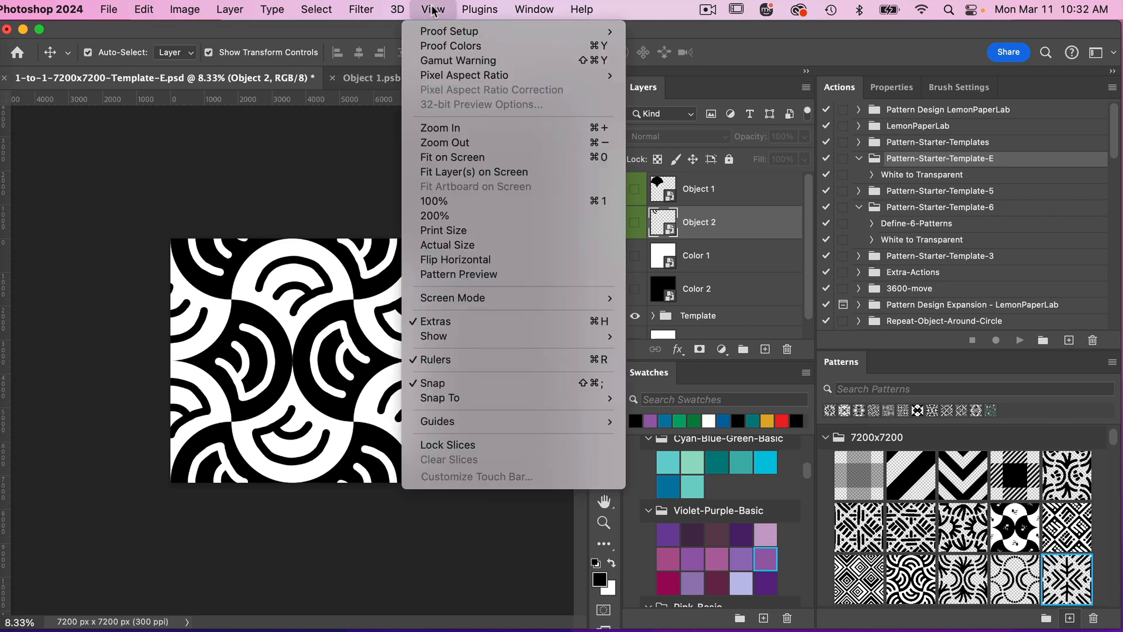
left_click(459, 277)
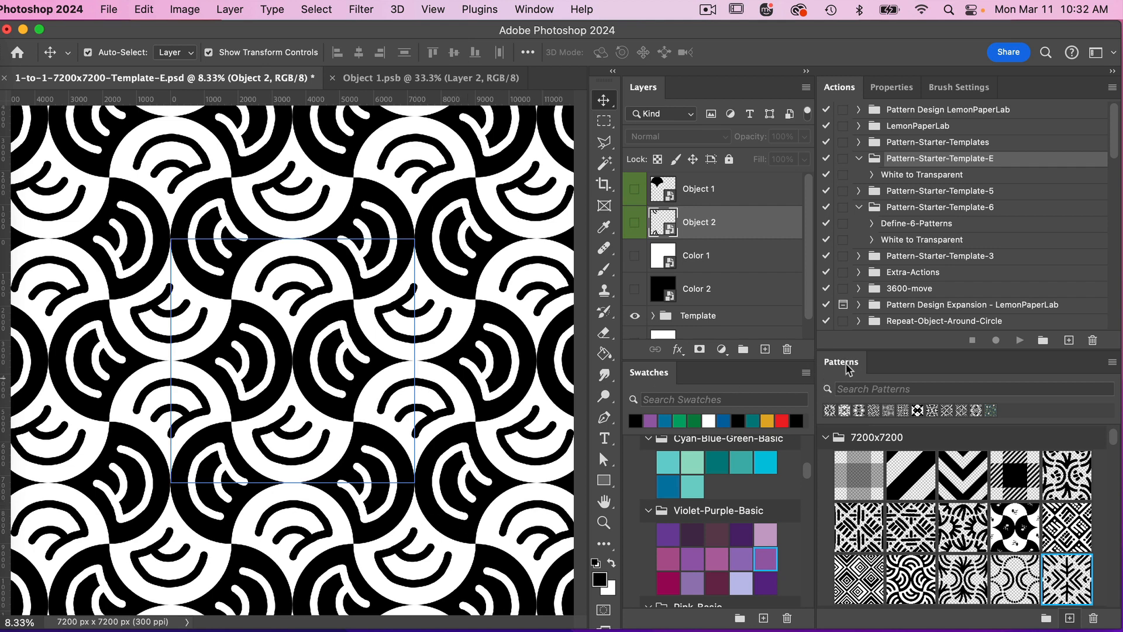
Step: Save the design as a new pattern in the 7200x7200 group, keeping the name 1-to-1-7200x7200-Template-E.psd
left_click(537, 9)
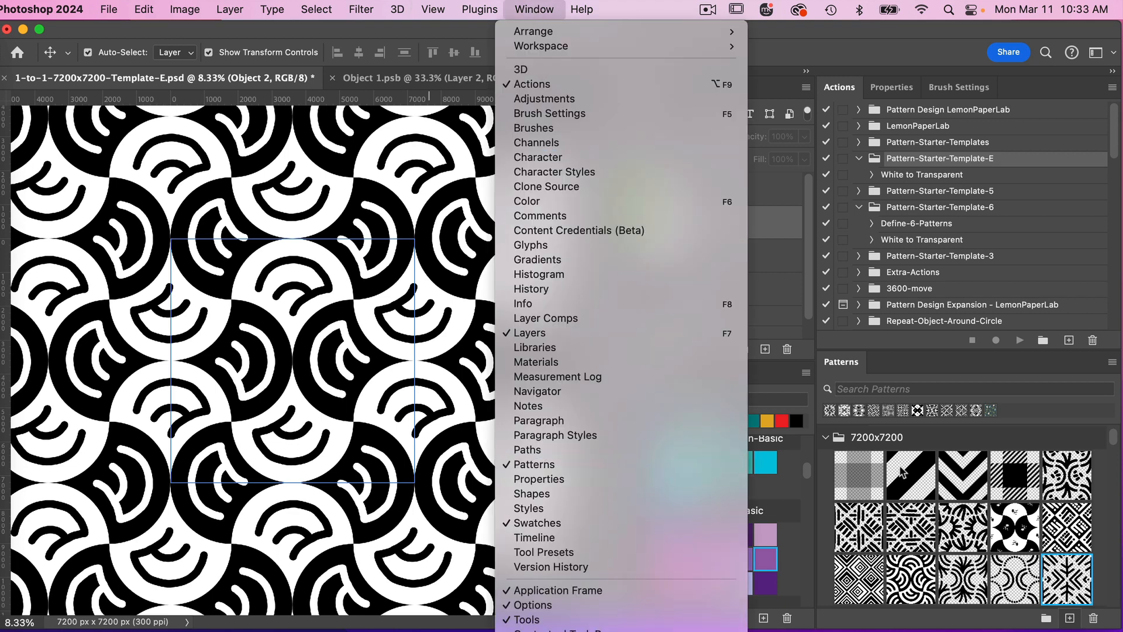
left_click(930, 436)
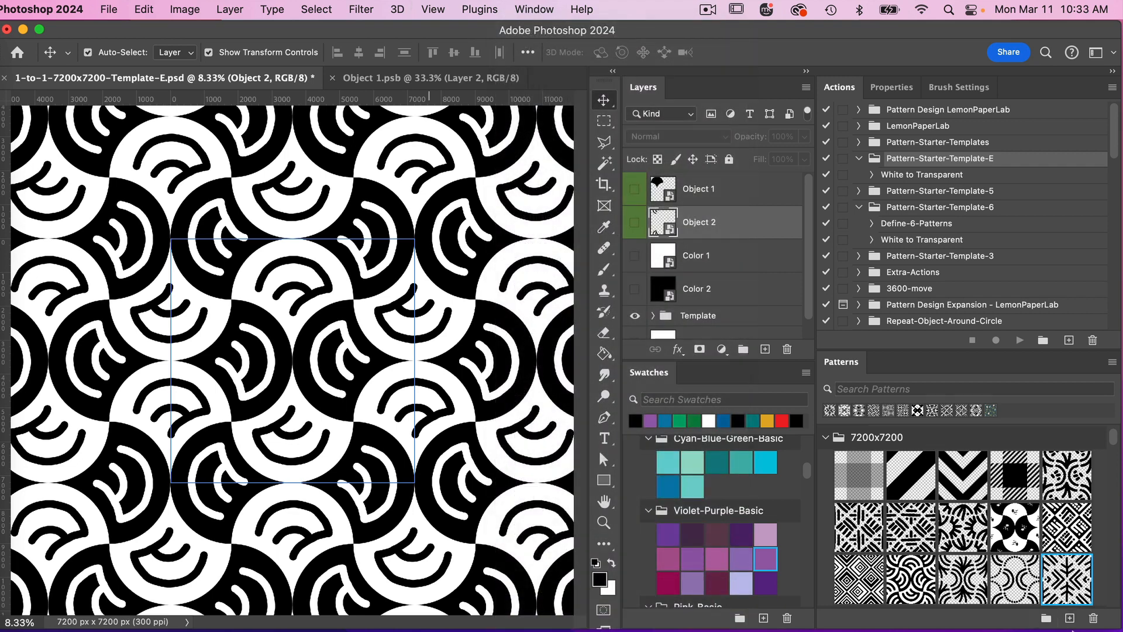
left_click(1070, 623)
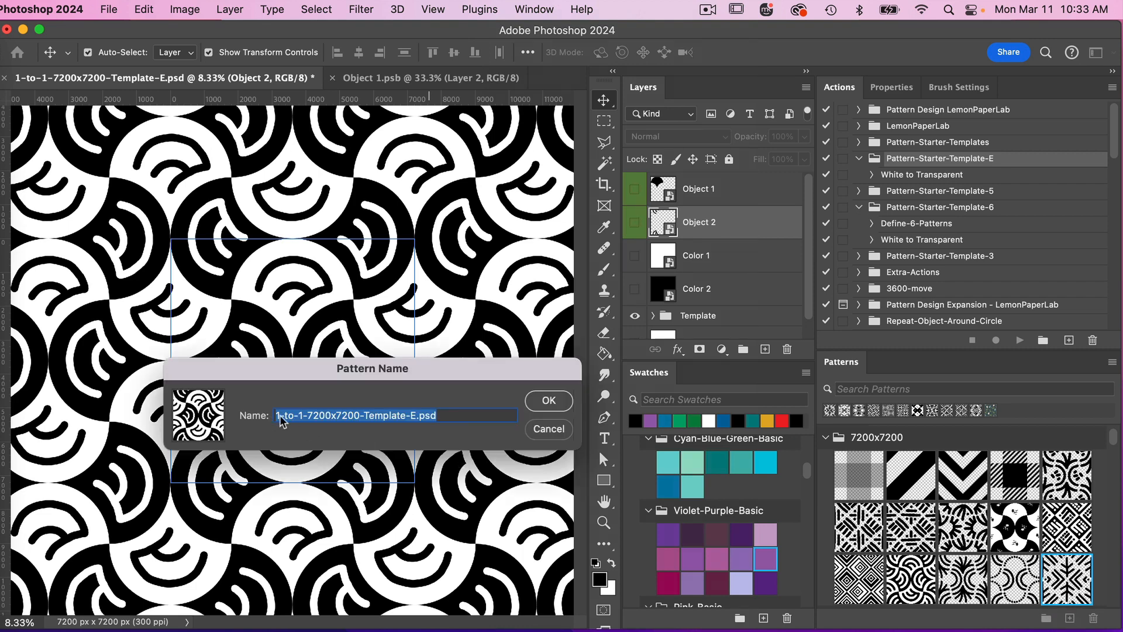
left_click(548, 403)
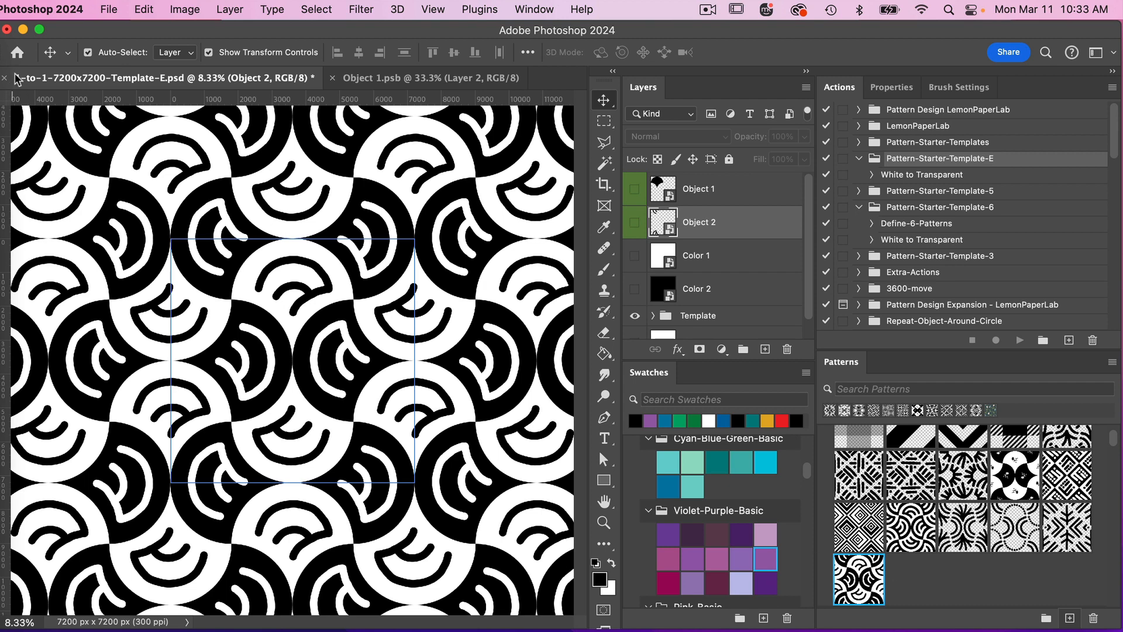
Step: Create a 7200 x 7200 px document at 300 pixels/inch and fill it with the newly saved pattern
left_click(108, 13)
left_click(115, 32)
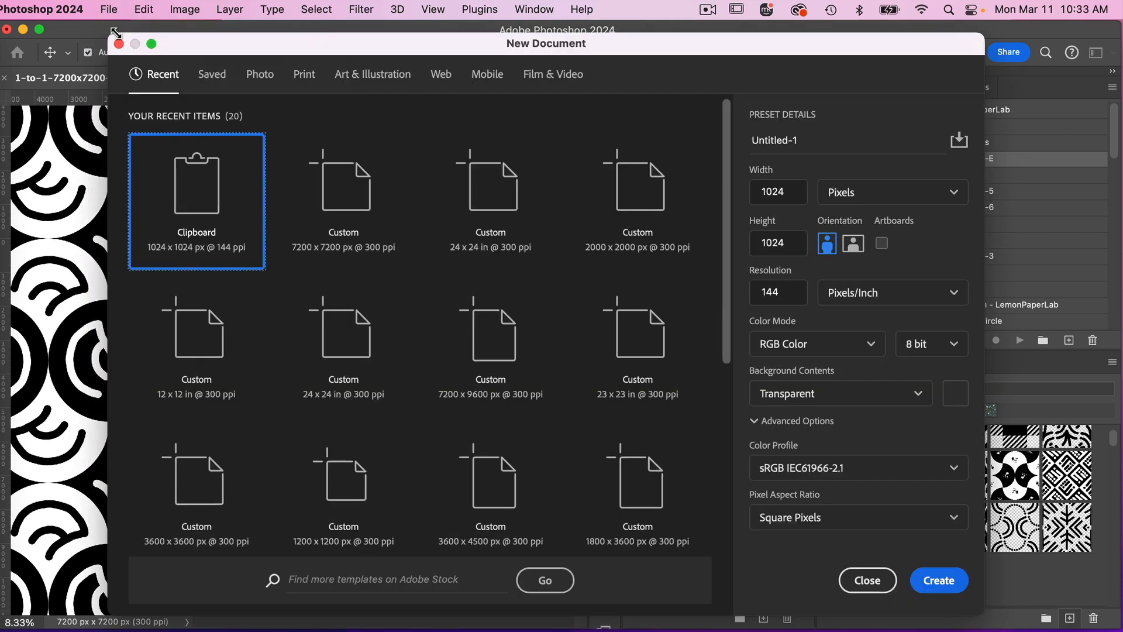
double_click(787, 193)
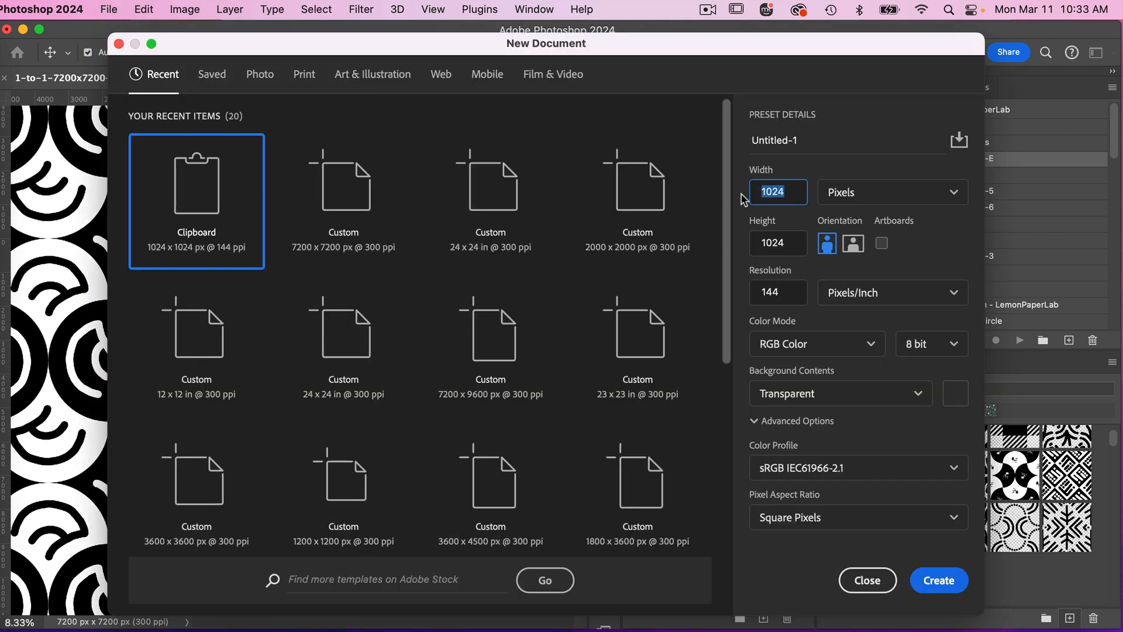
type("7200")
key("Tab")
type("72")
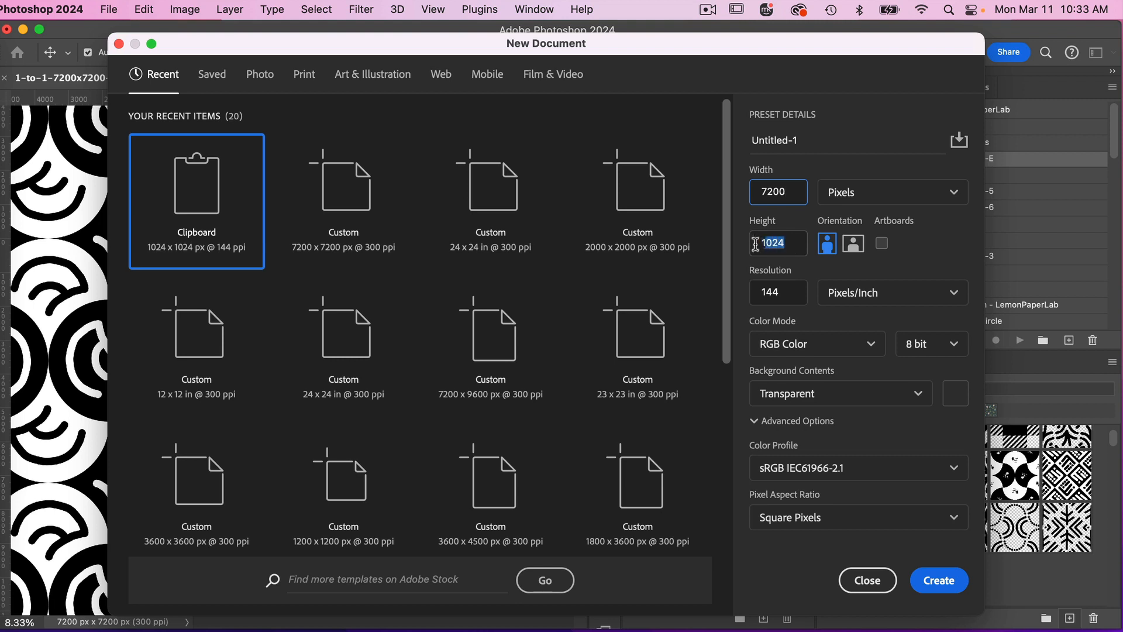
double_click(786, 296)
type("300")
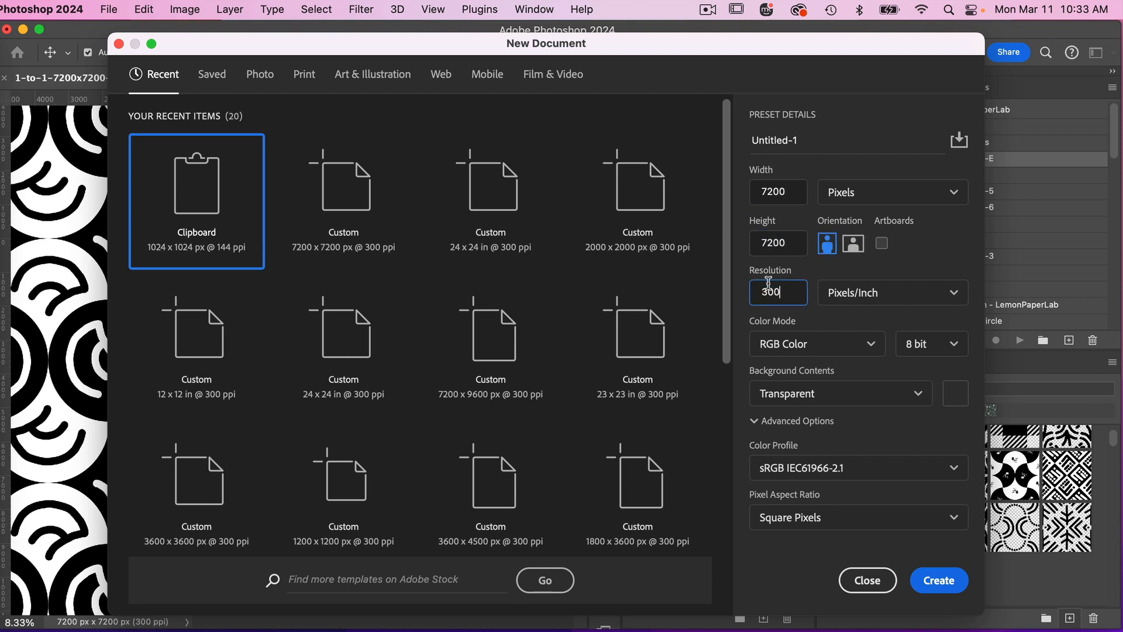
left_click(933, 579)
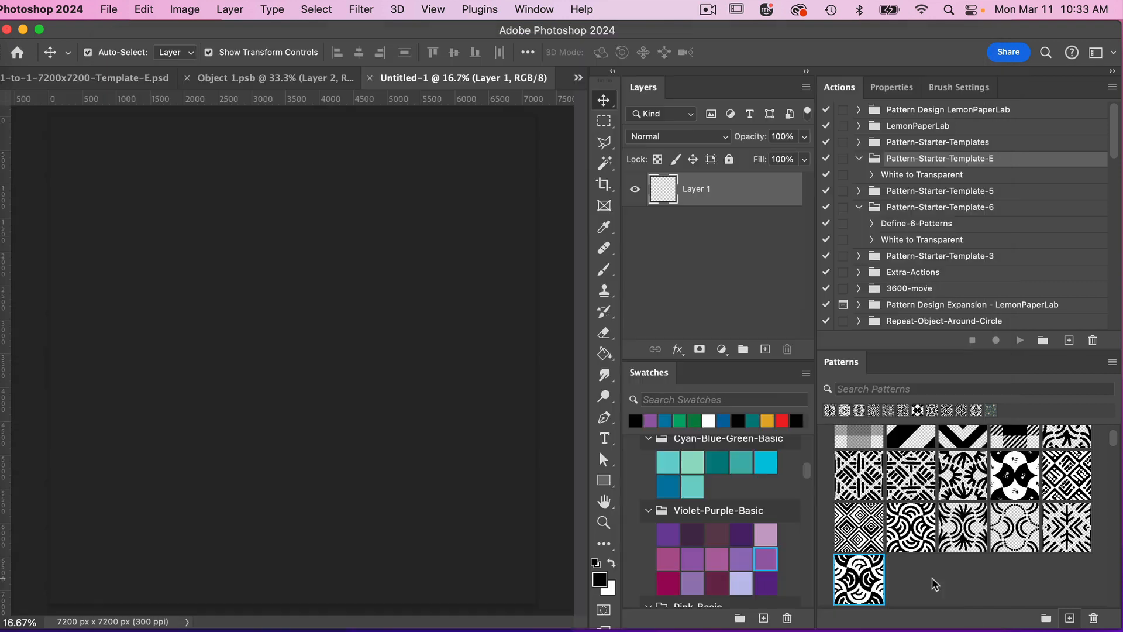
left_click(860, 591)
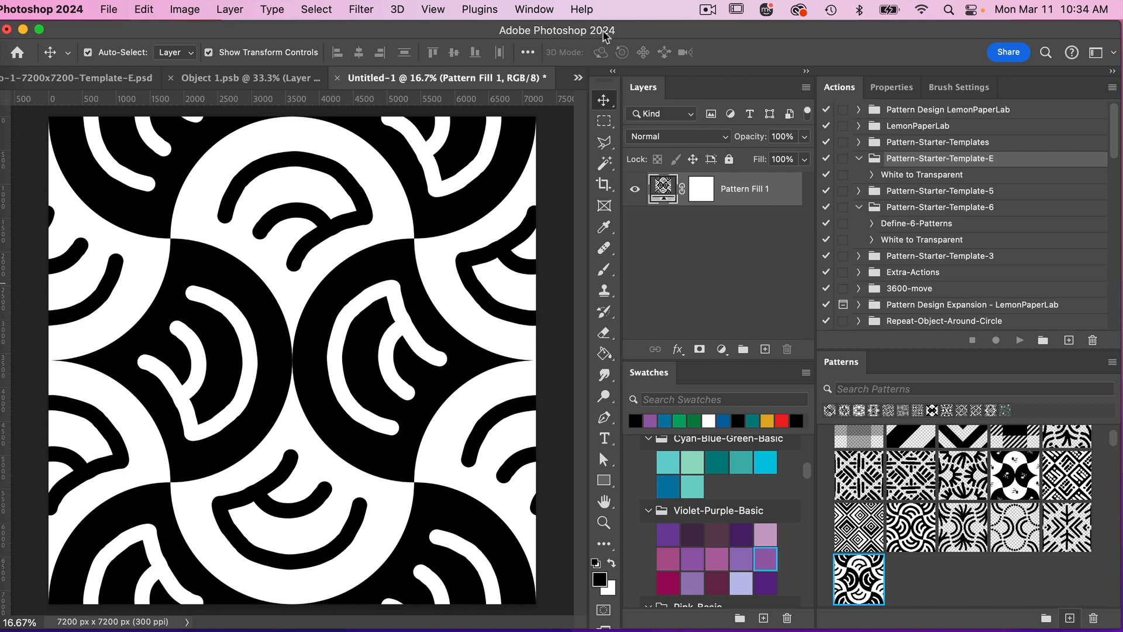
left_click(539, 10)
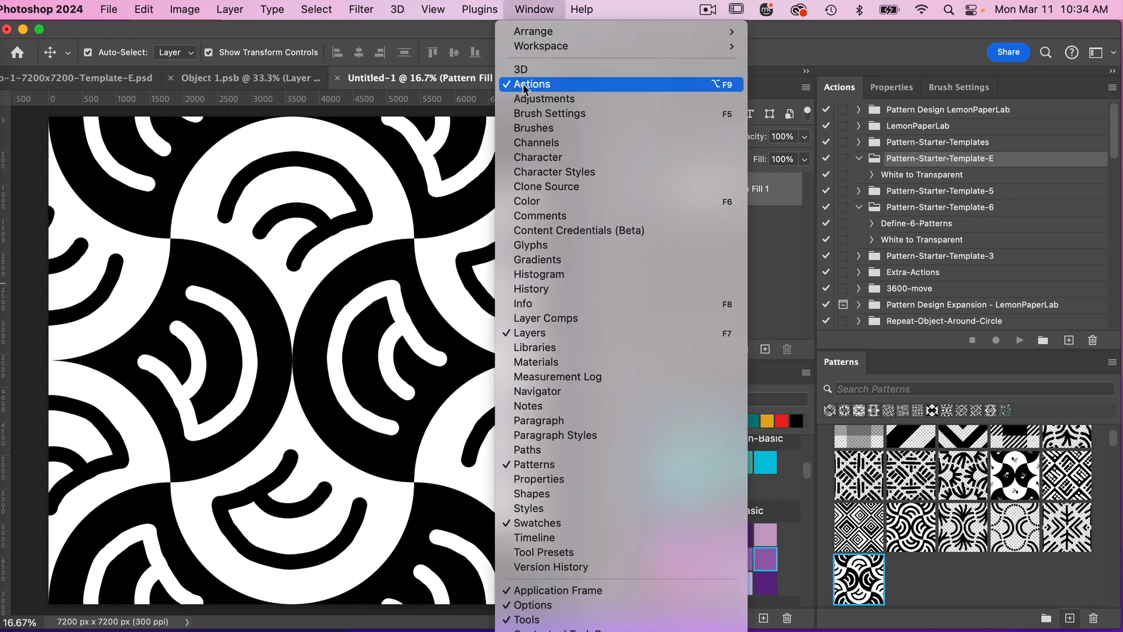
left_click(851, 89)
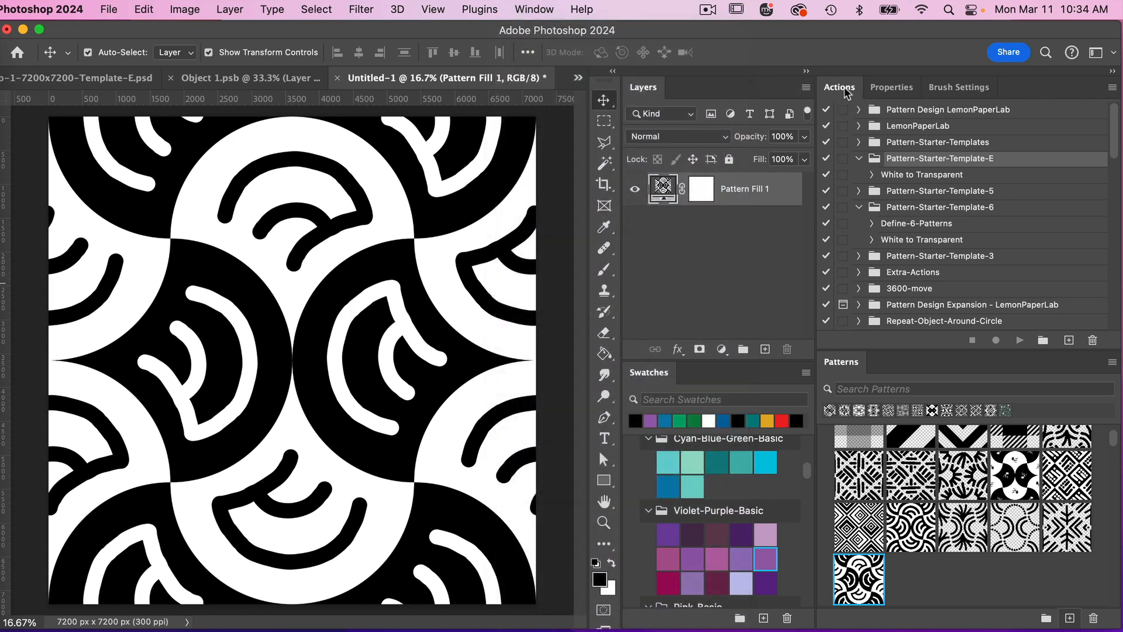
left_click(1113, 88)
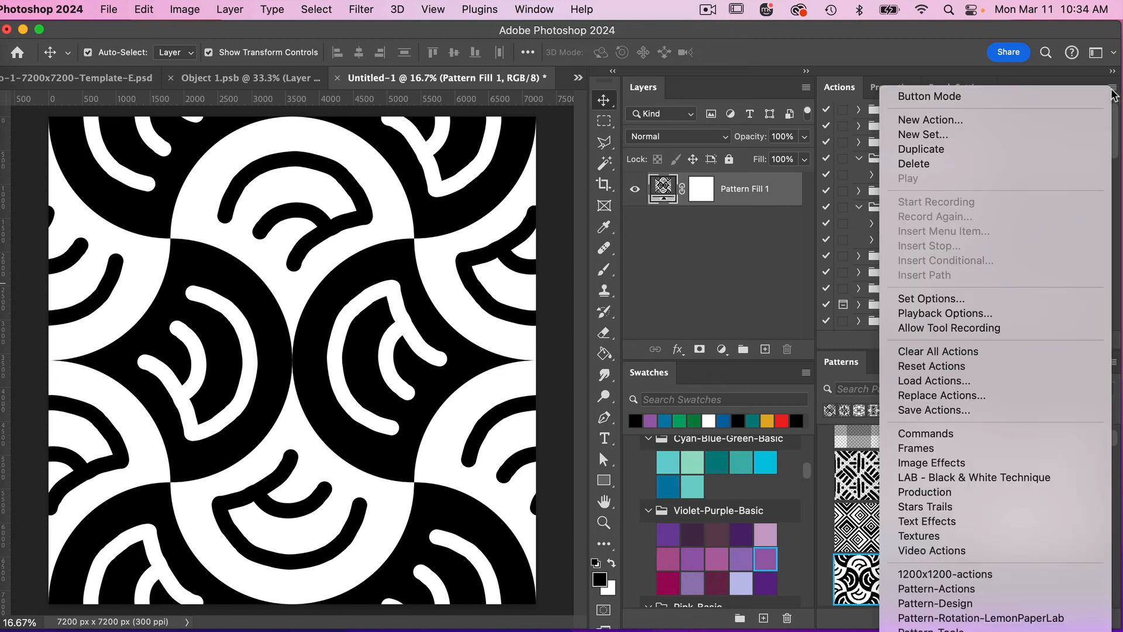
left_click(974, 381)
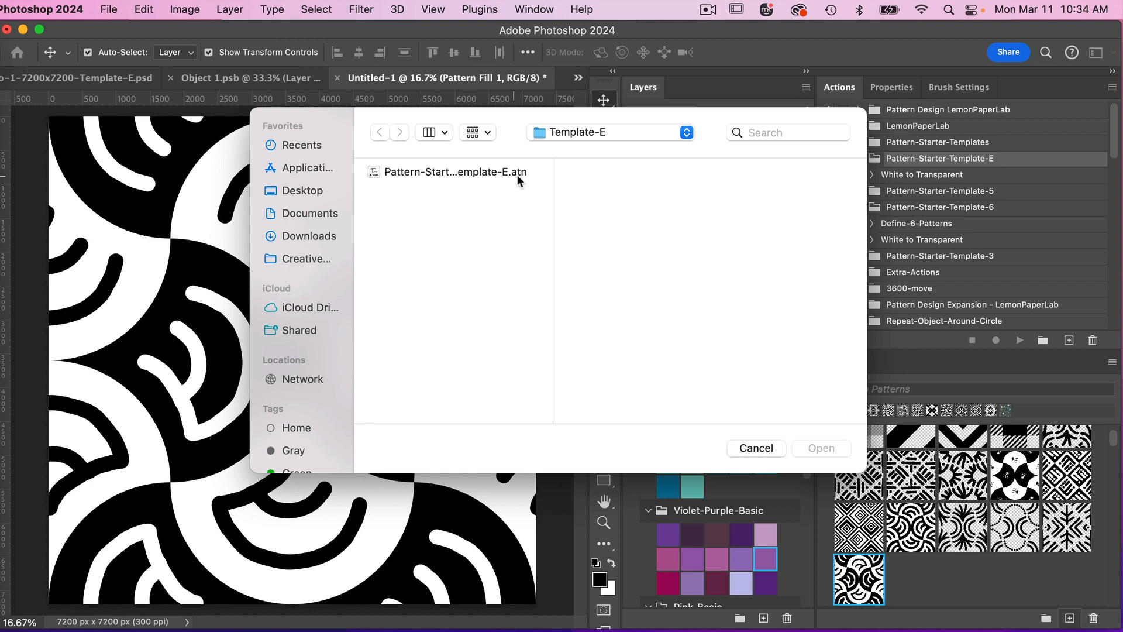
left_click(471, 174)
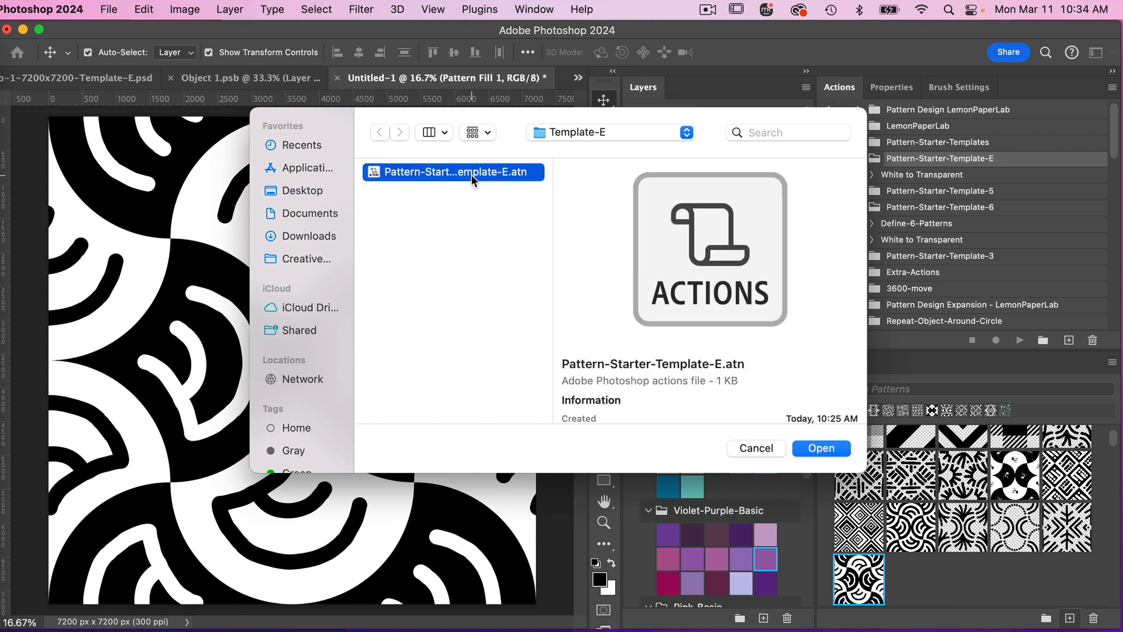
left_click(756, 448)
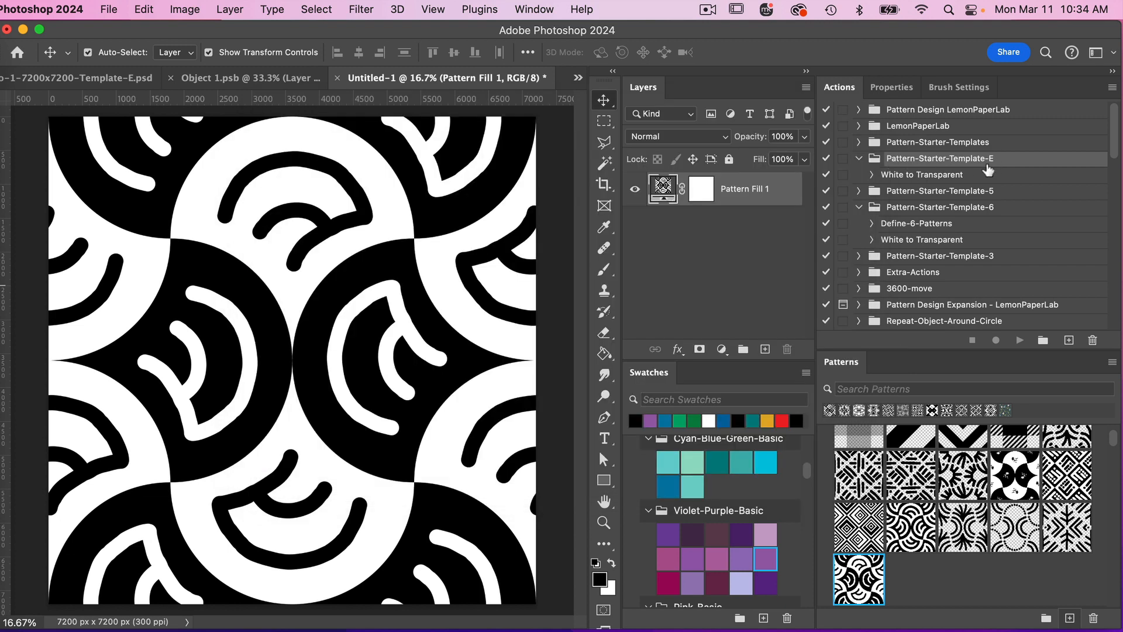
Step: Run the White to Transparent action on the pattern fill and add the original pattern as an unclipped fill layer above it
left_click(919, 176)
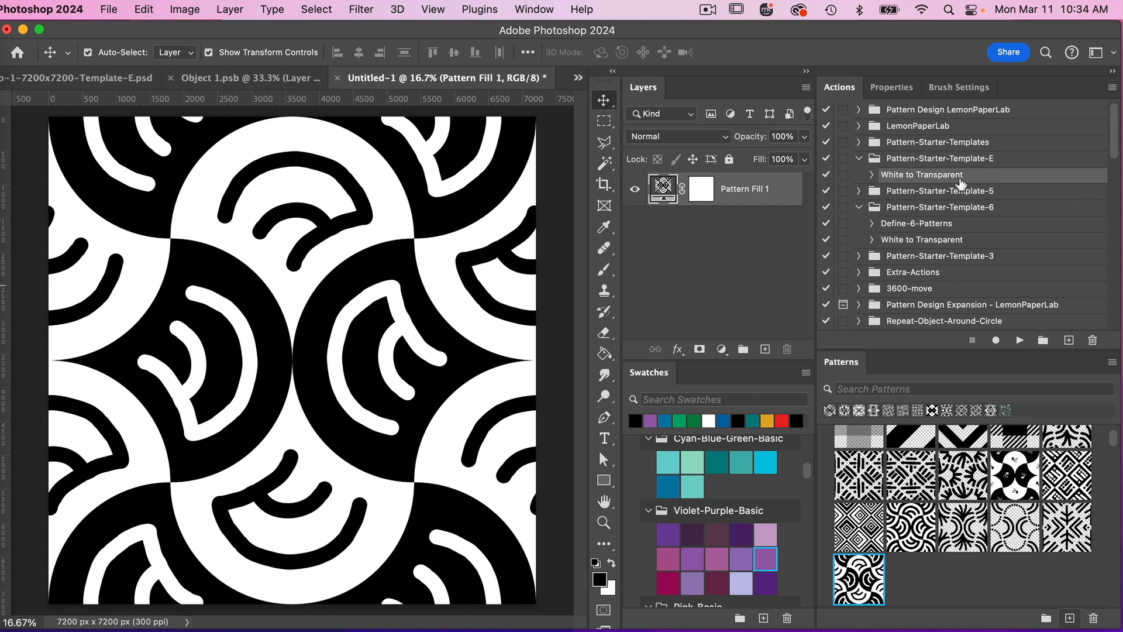
left_click(1020, 343)
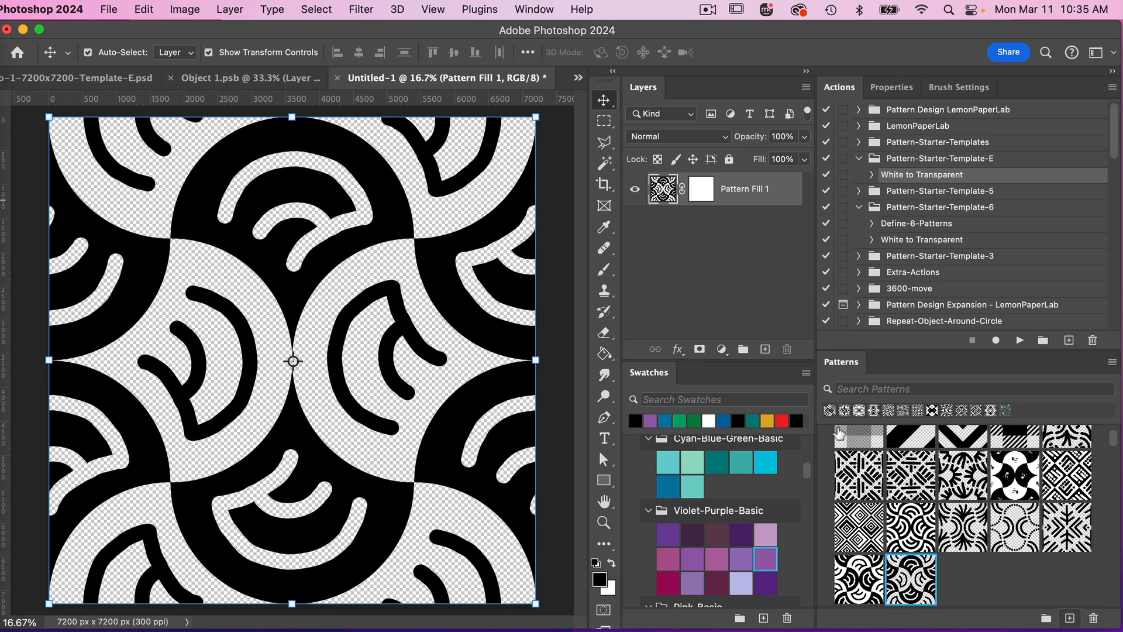
left_click(847, 581)
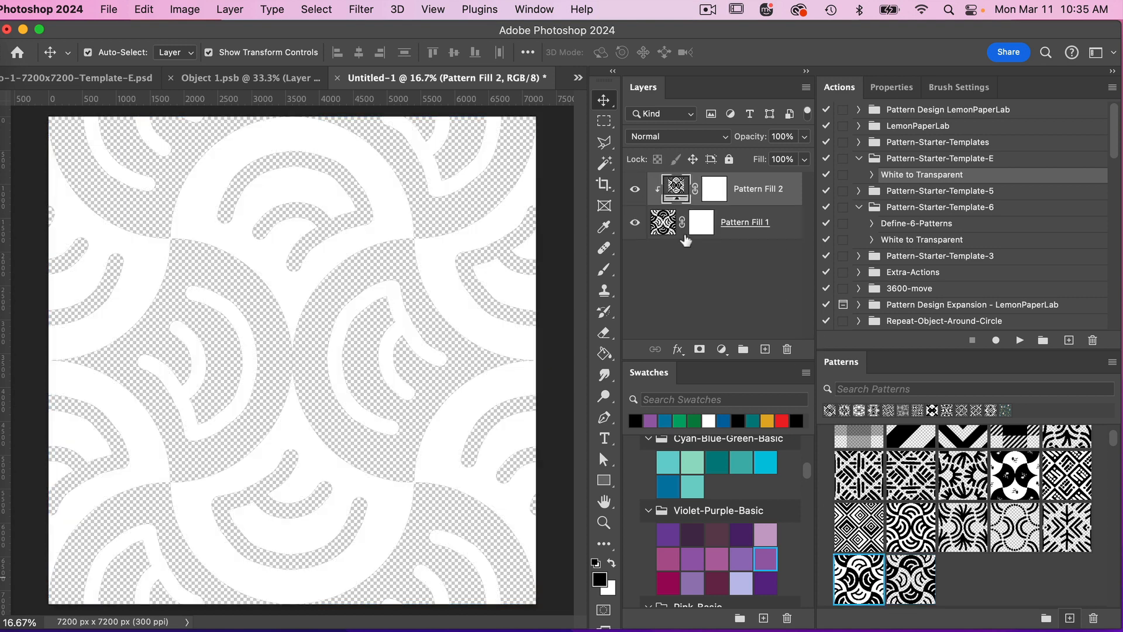
left_click(687, 206, "alt")
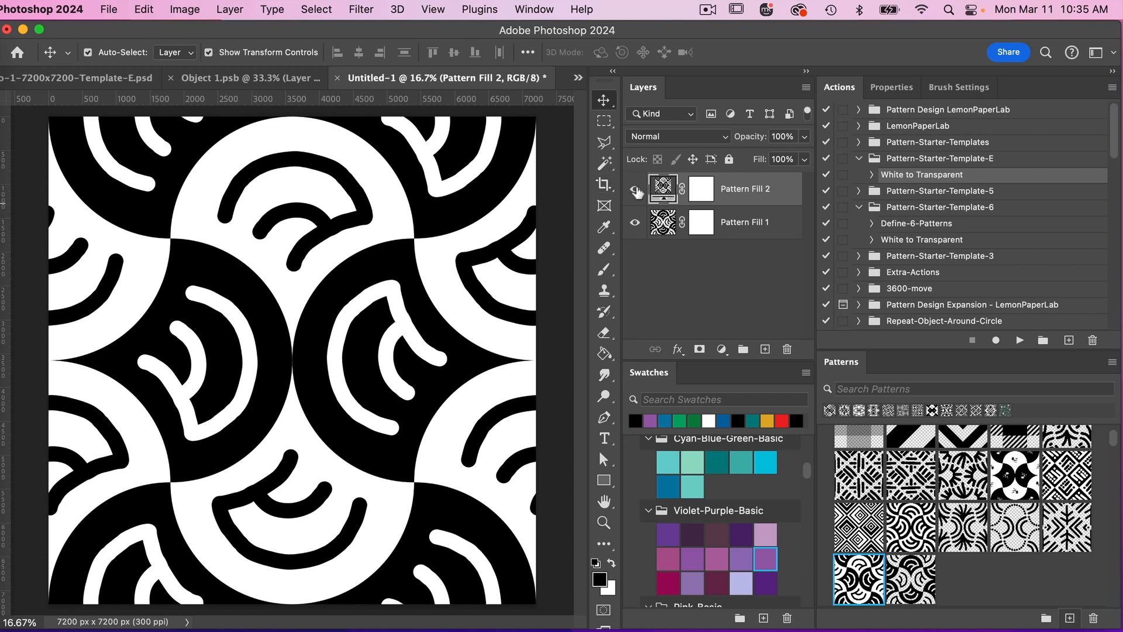
Step: Hide Pattern Fill 1, keep Pattern Fill 2 visible and apply the transparent version of the pattern to it
left_click(635, 189)
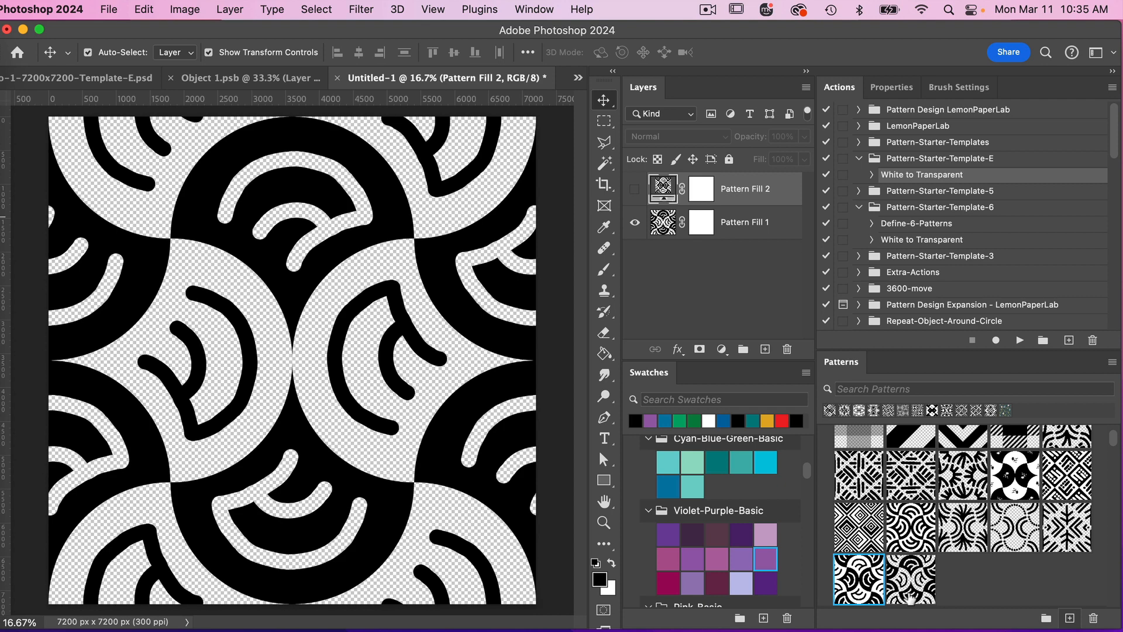
left_click(635, 223)
left_click(634, 188)
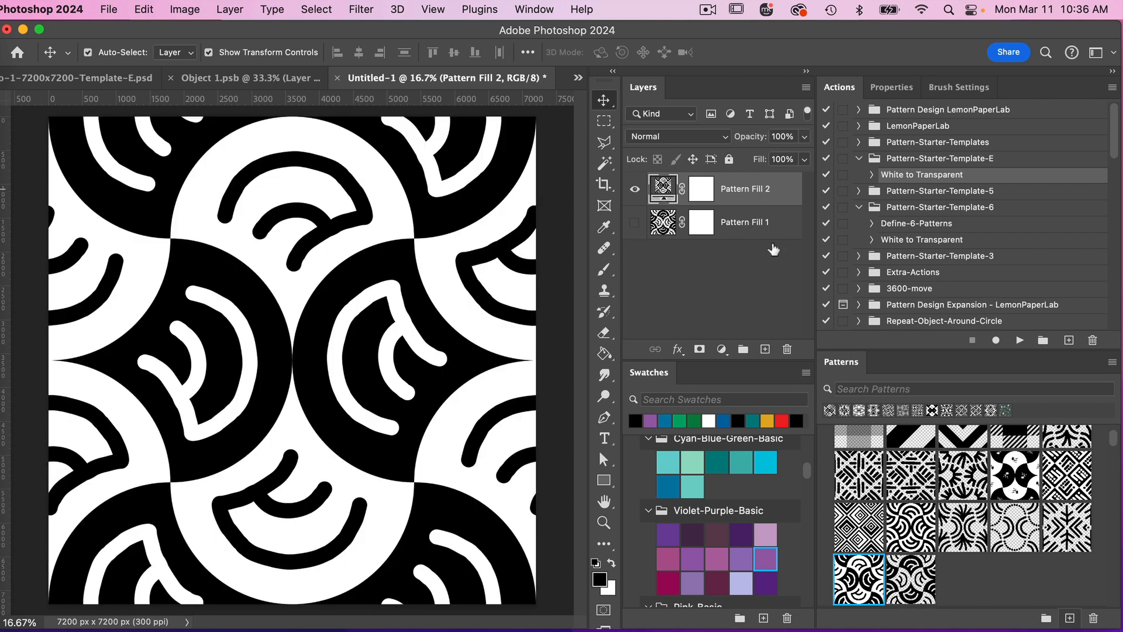
left_click_drag(911, 579, 518, 360)
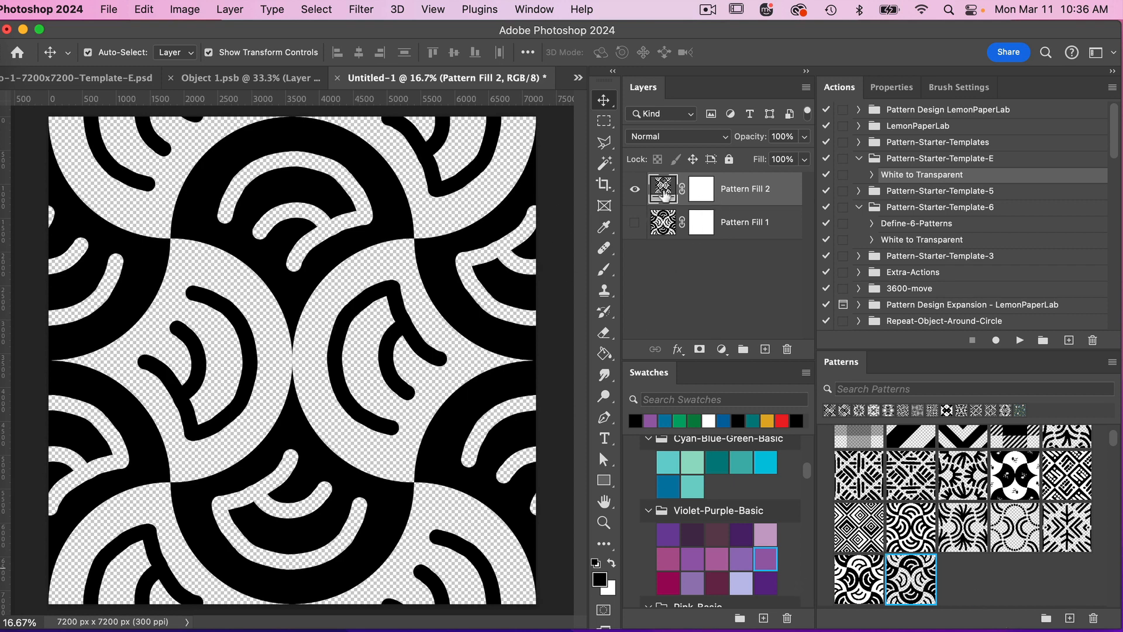
Step: Add a black (000000) solid color fill layer above Pattern Fill 2 and clip it to that pattern
left_click(721, 349)
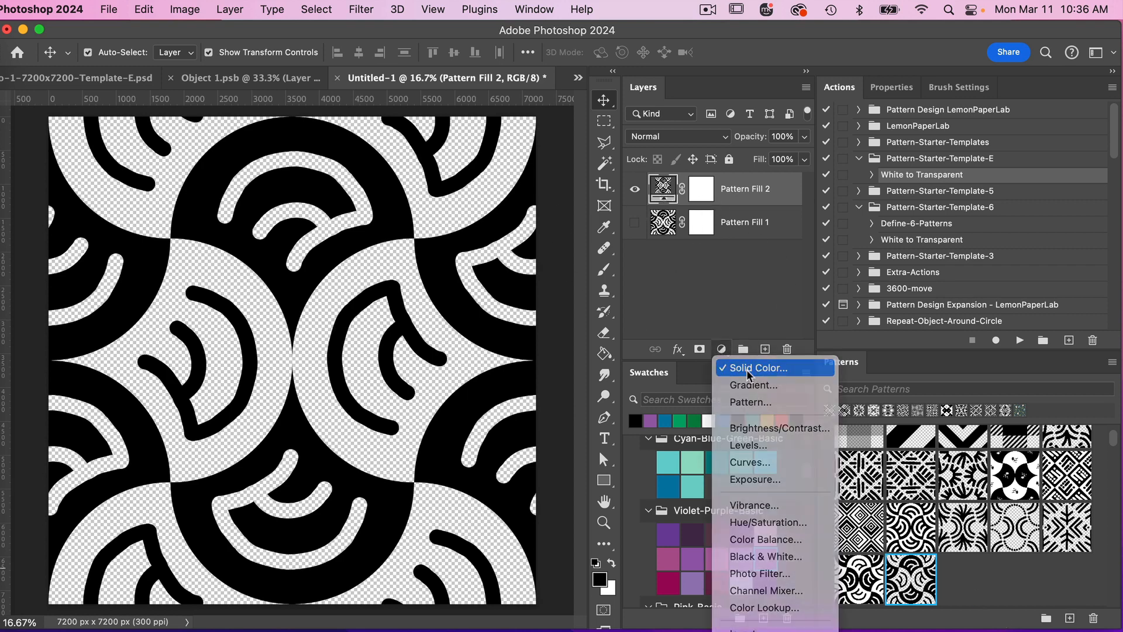
left_click(746, 370)
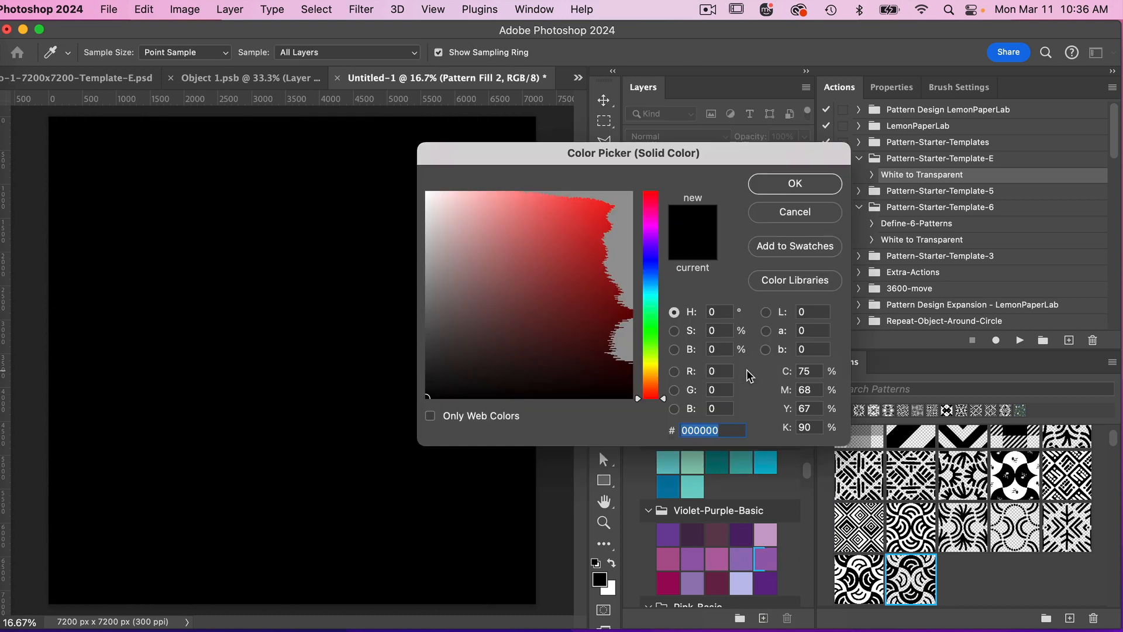
left_click(792, 185)
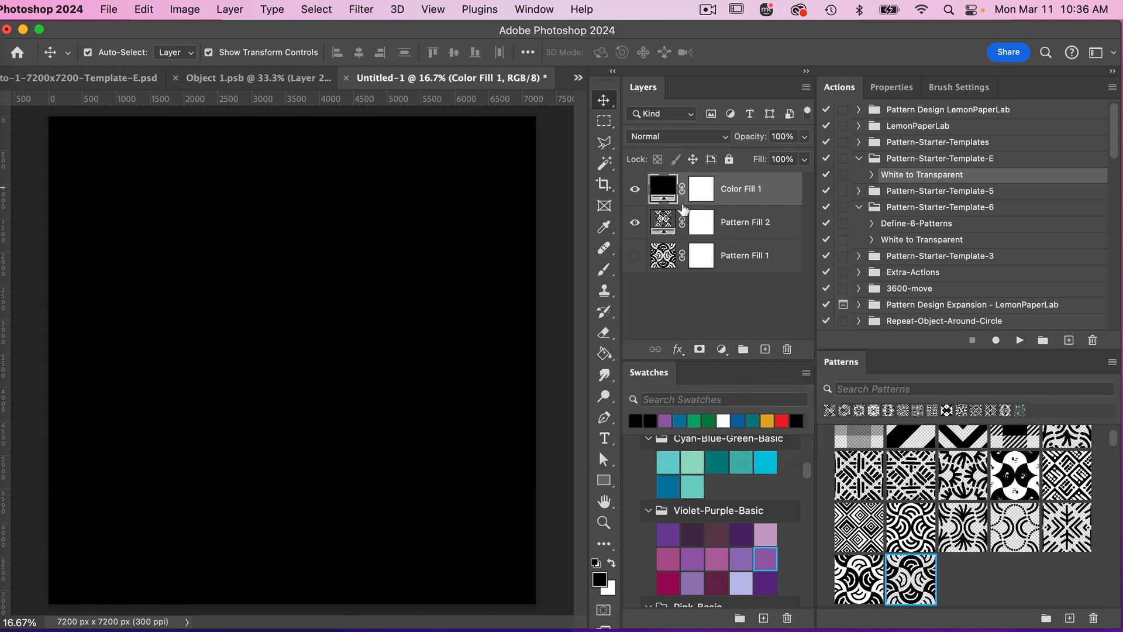
right_click(738, 200)
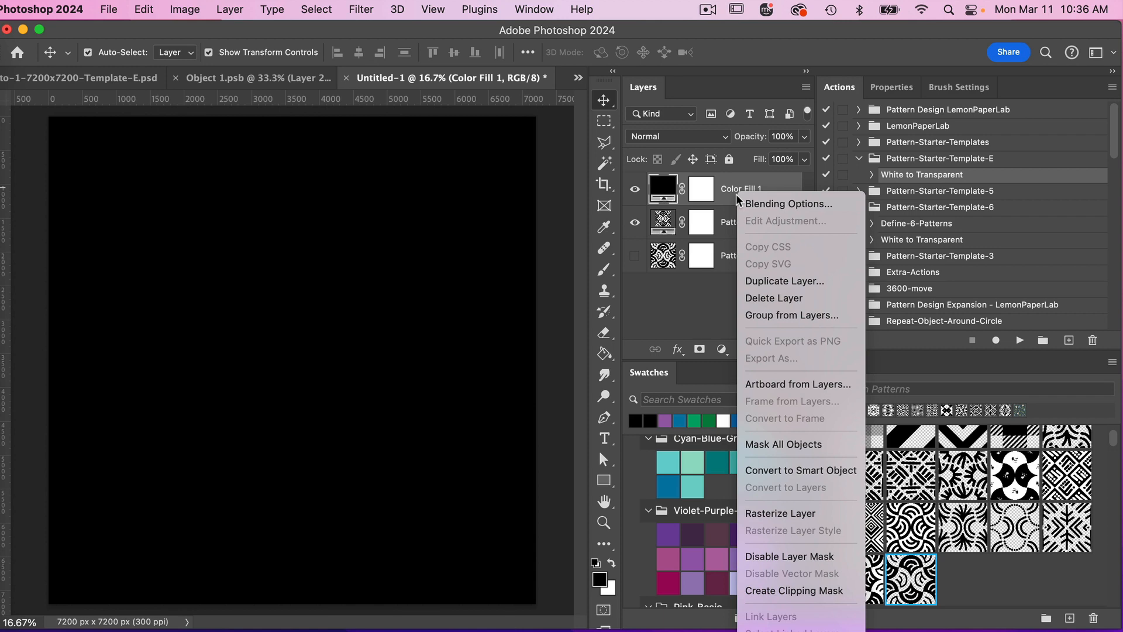
left_click(783, 591)
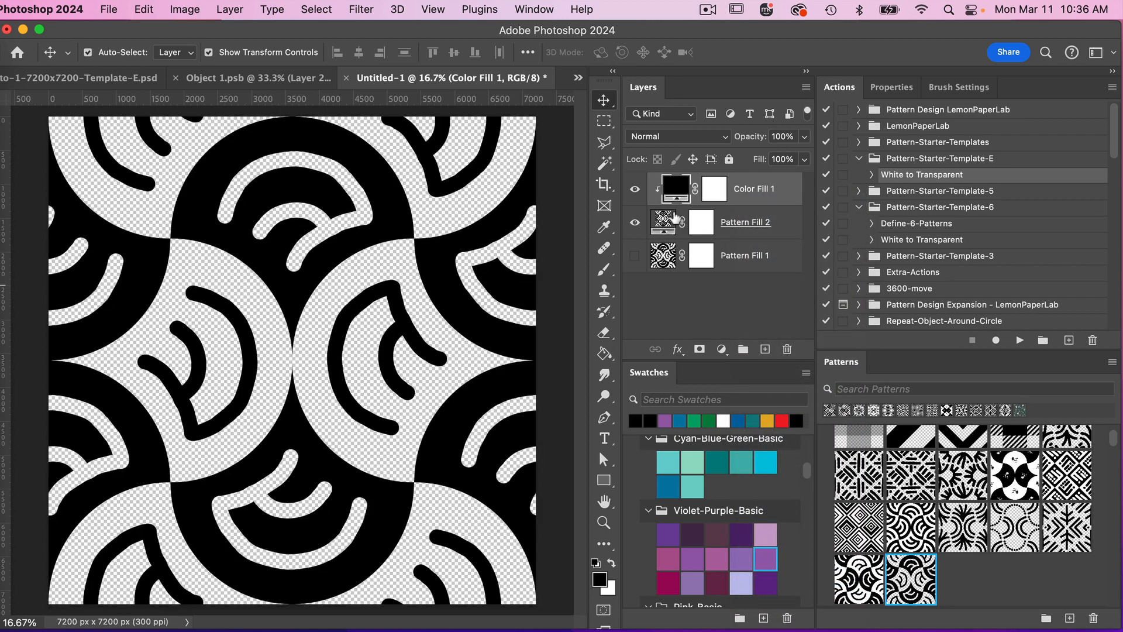
Step: Add a white (fff) solid color fill layer between Pattern Fill 2 and Pattern Fill 1 as the background
left_click(759, 257)
left_click(722, 350)
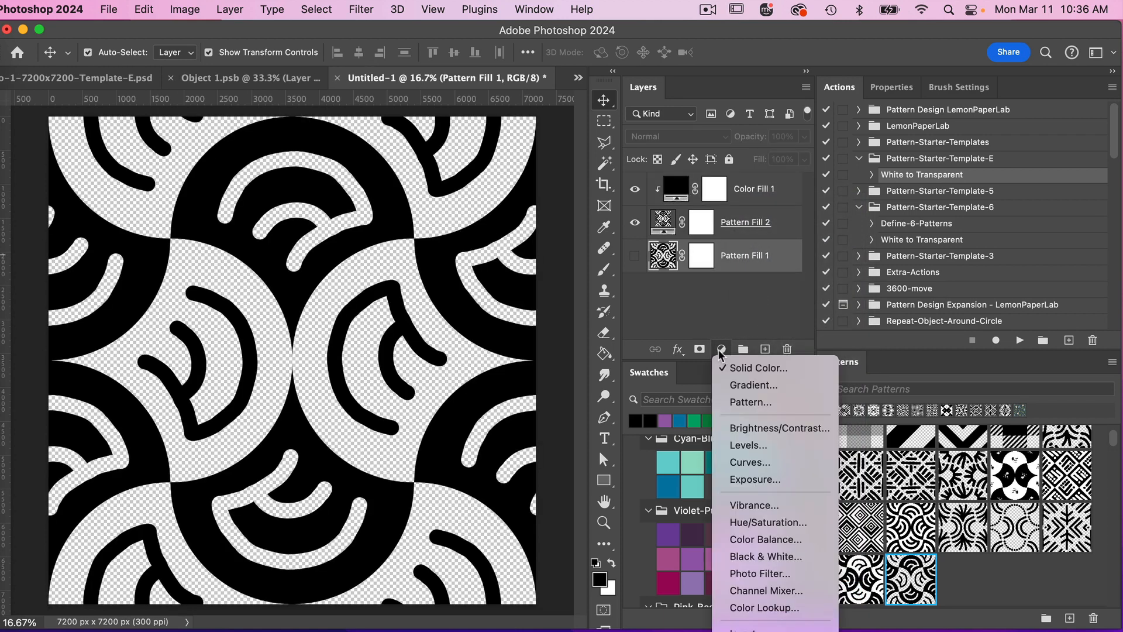
left_click(744, 367)
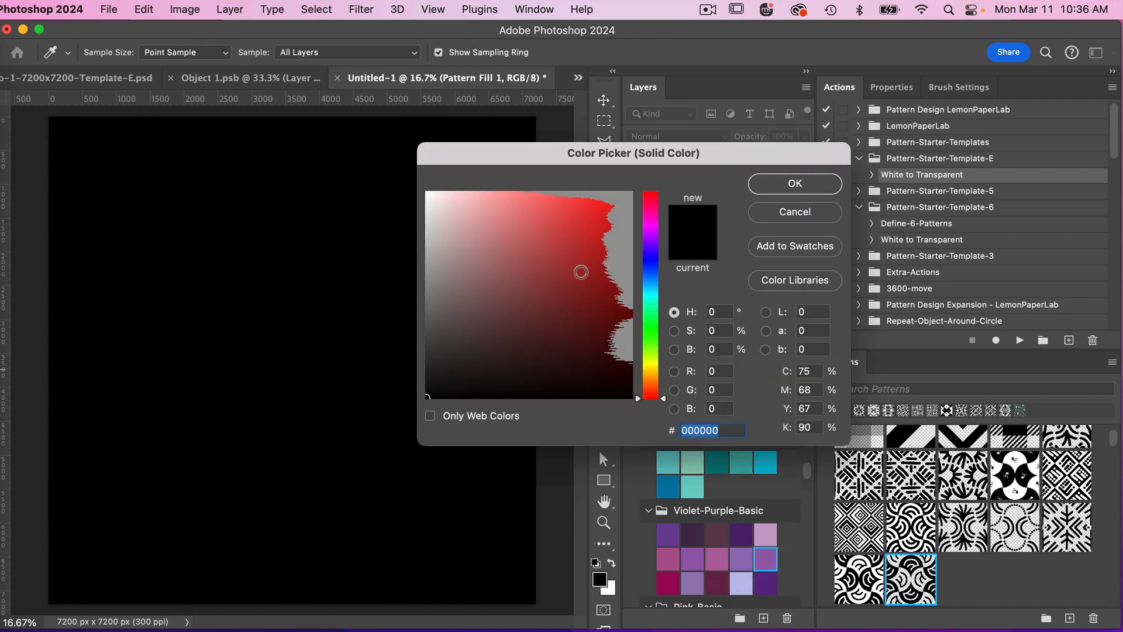
type("fff")
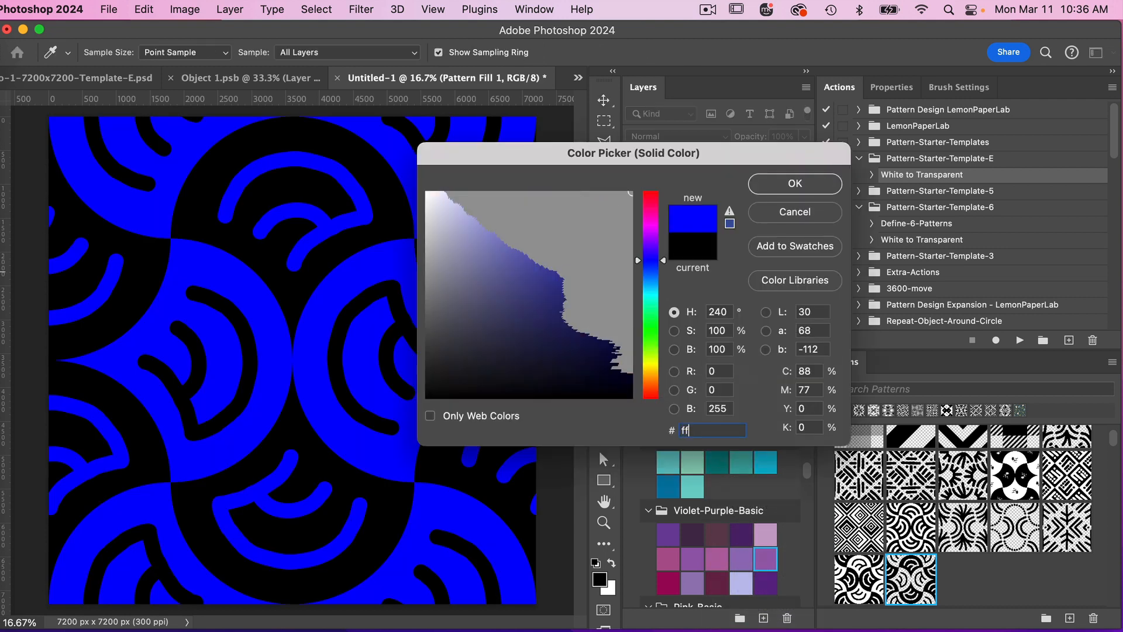
left_click(797, 182)
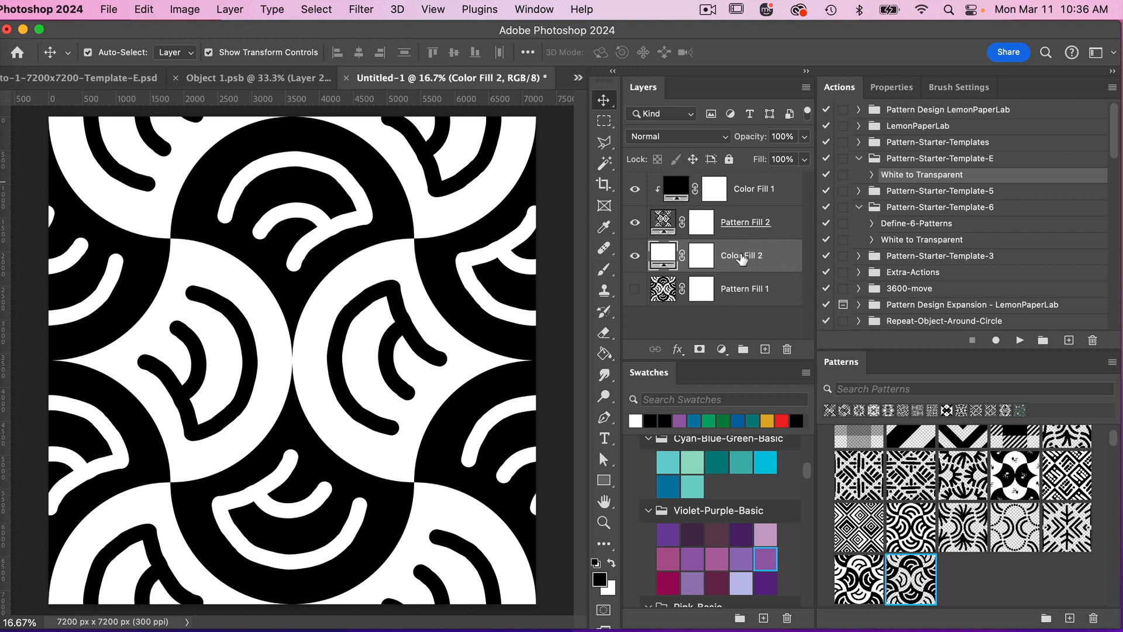
Step: Recolor the Color Fill 2 background medium blue and the clipped Color Fill 1 layer light turquoise using the Cyan-Blue-Green-Basic swatches
left_click(742, 533)
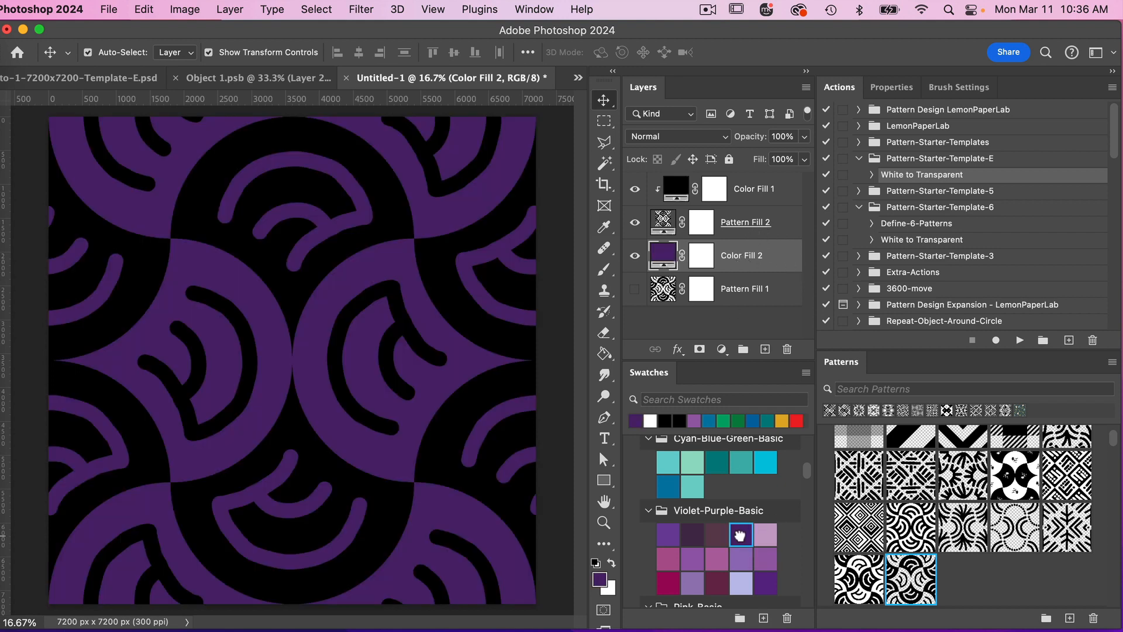
left_click(668, 485)
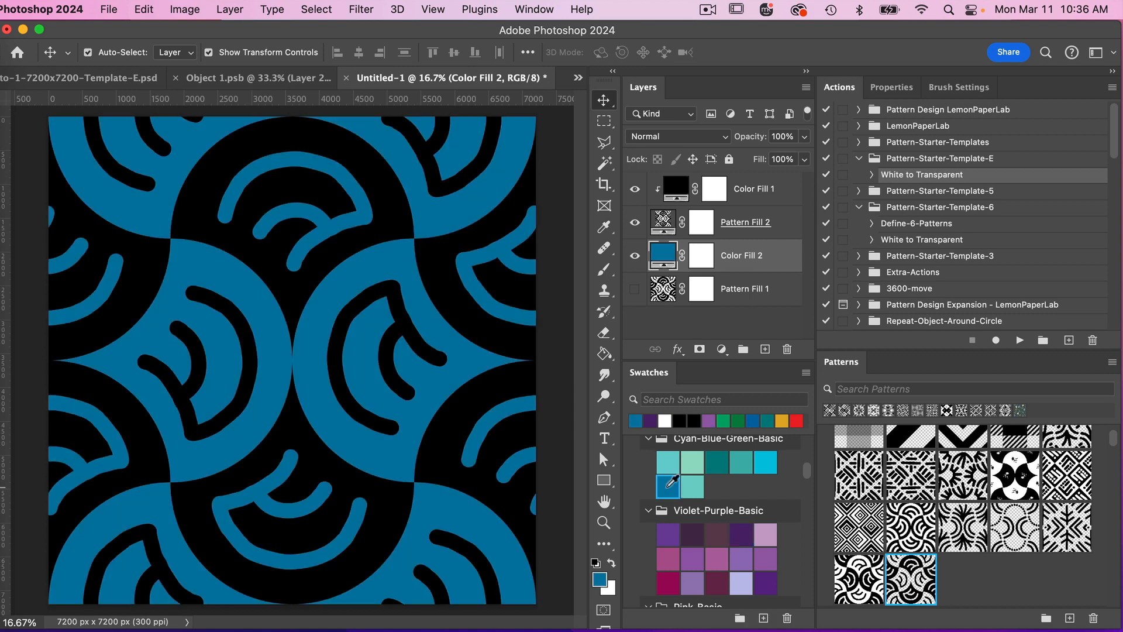
left_click(738, 202)
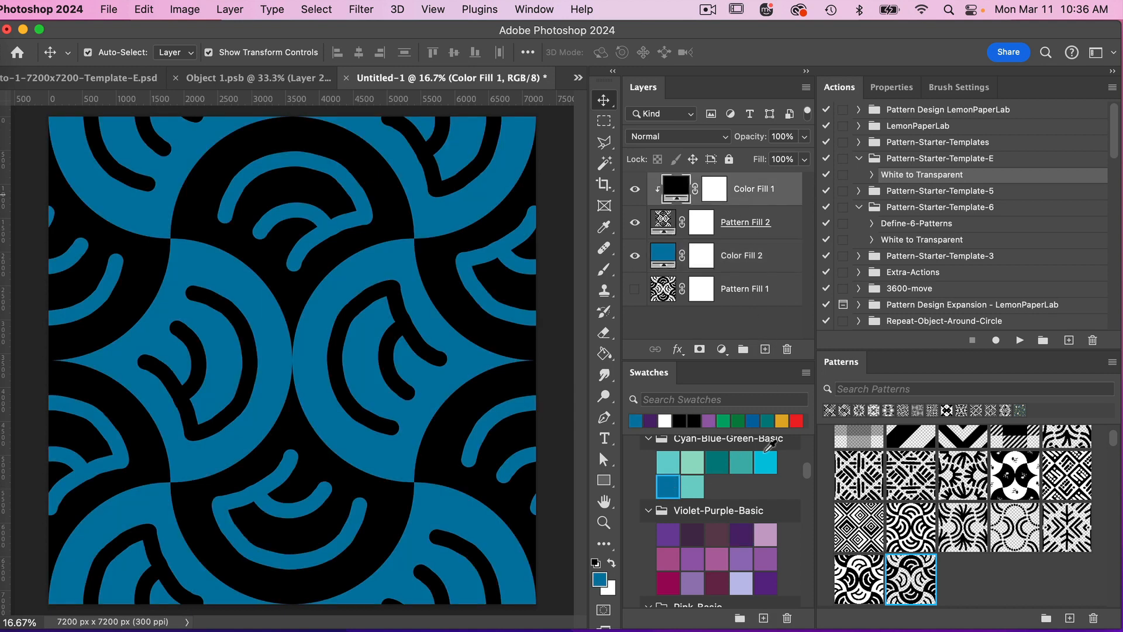
left_click(693, 462)
left_click(668, 462)
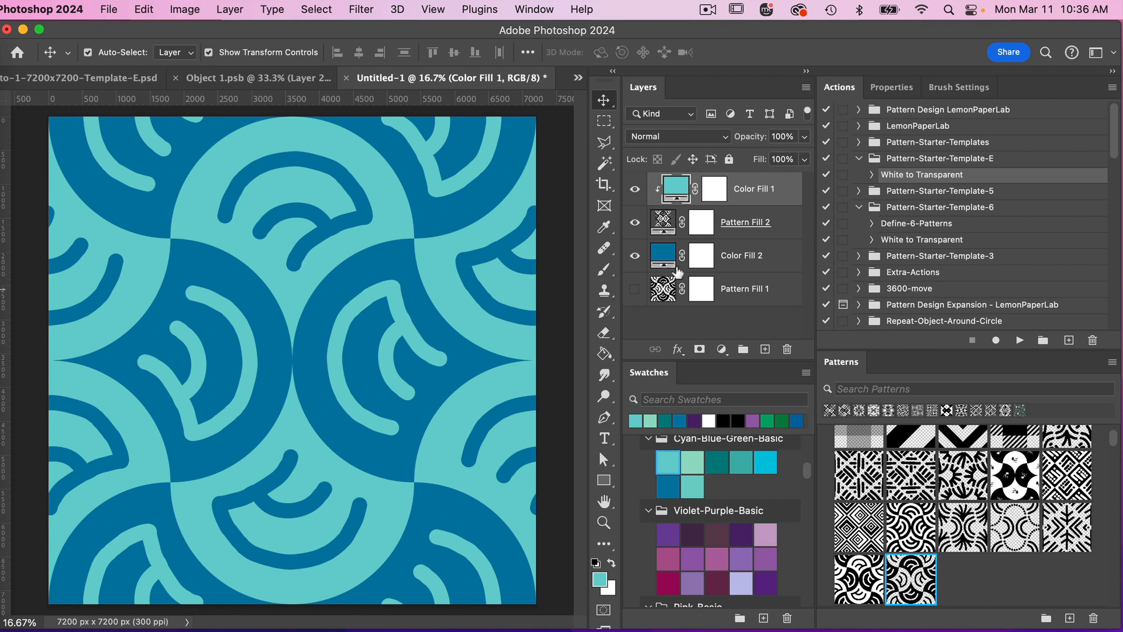
Step: Set the scale of the Pattern Fill 2 layer's pattern to 20%
double_click(661, 224)
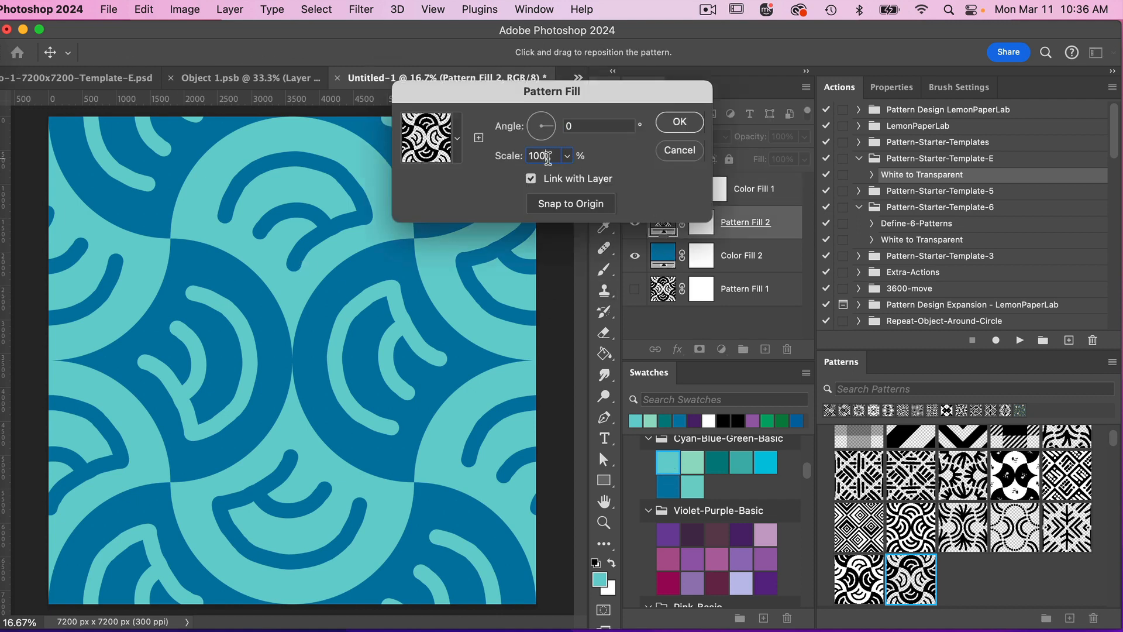
key("Tab")
type("20")
left_click(677, 124)
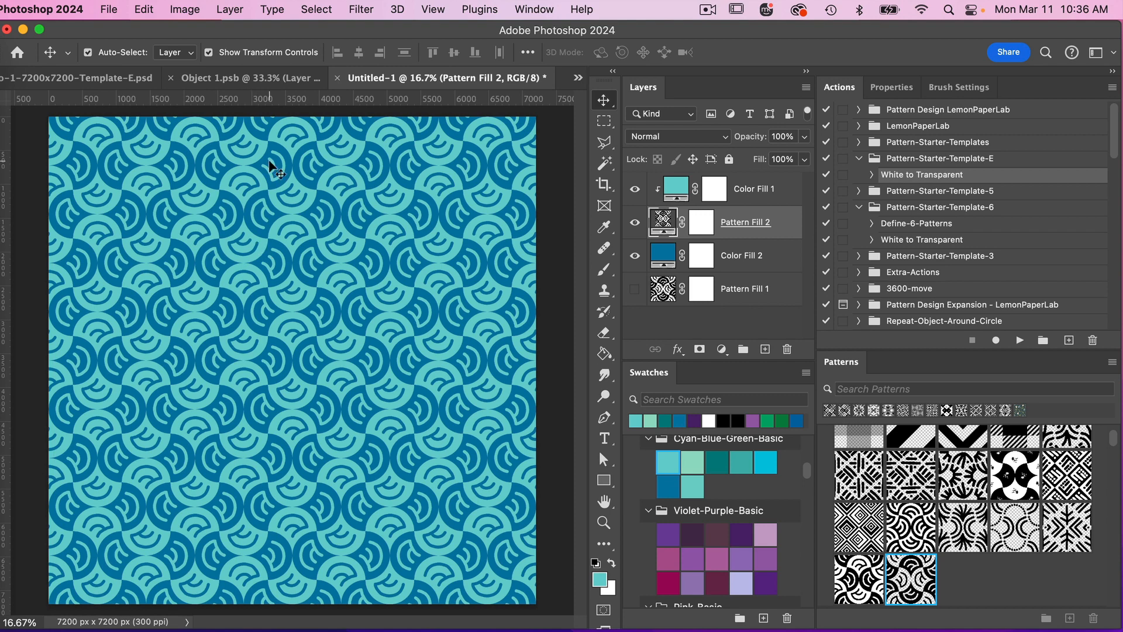
Step: In Object 1.psb, hide Layer 2, show the Reference 2 diamond guide and add a new empty layer on top
left_click(257, 78)
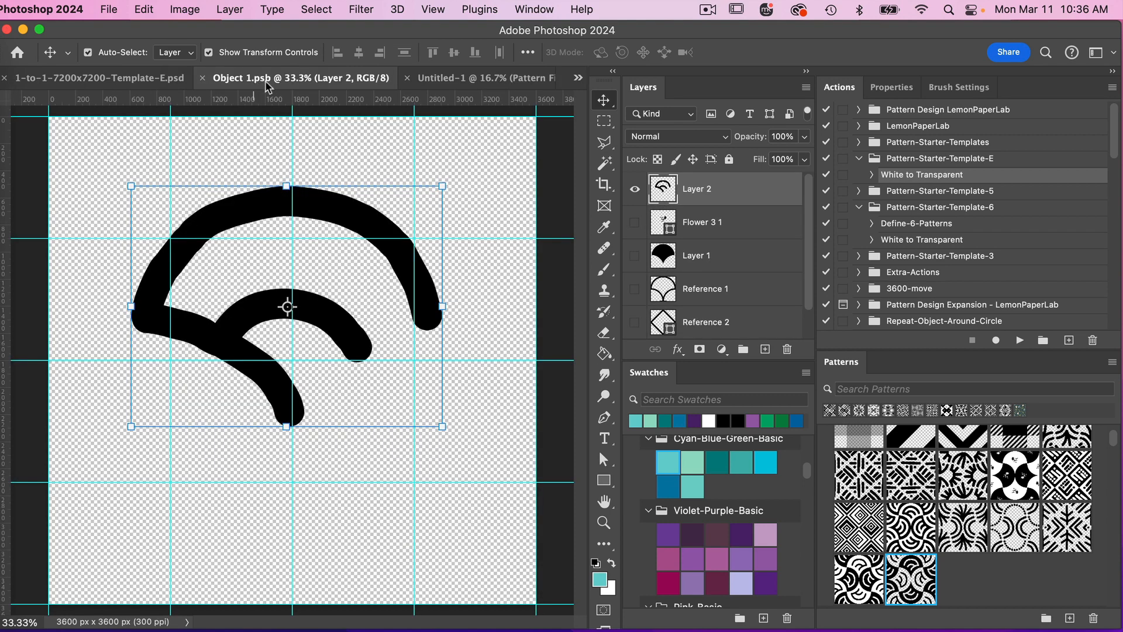
left_click(635, 190)
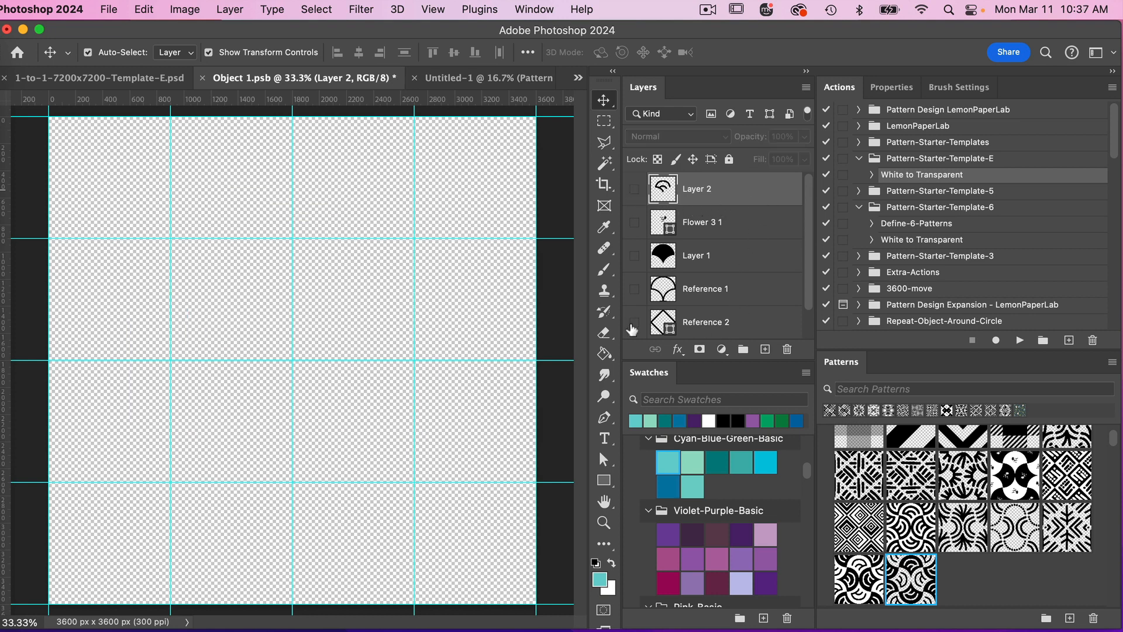
left_click(635, 323)
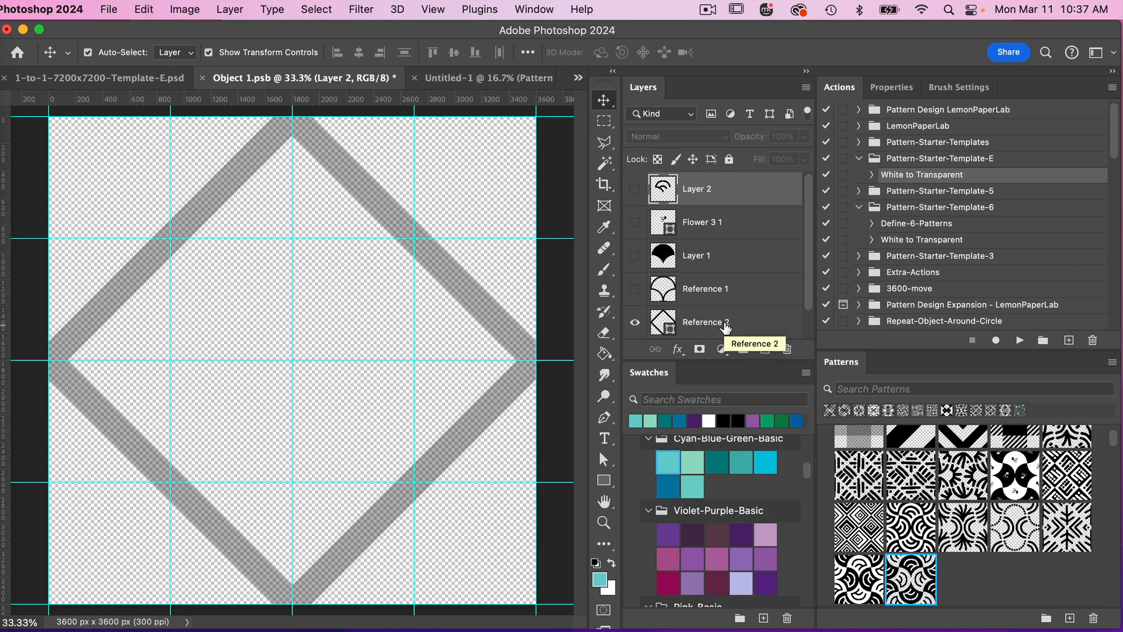
left_click(765, 349)
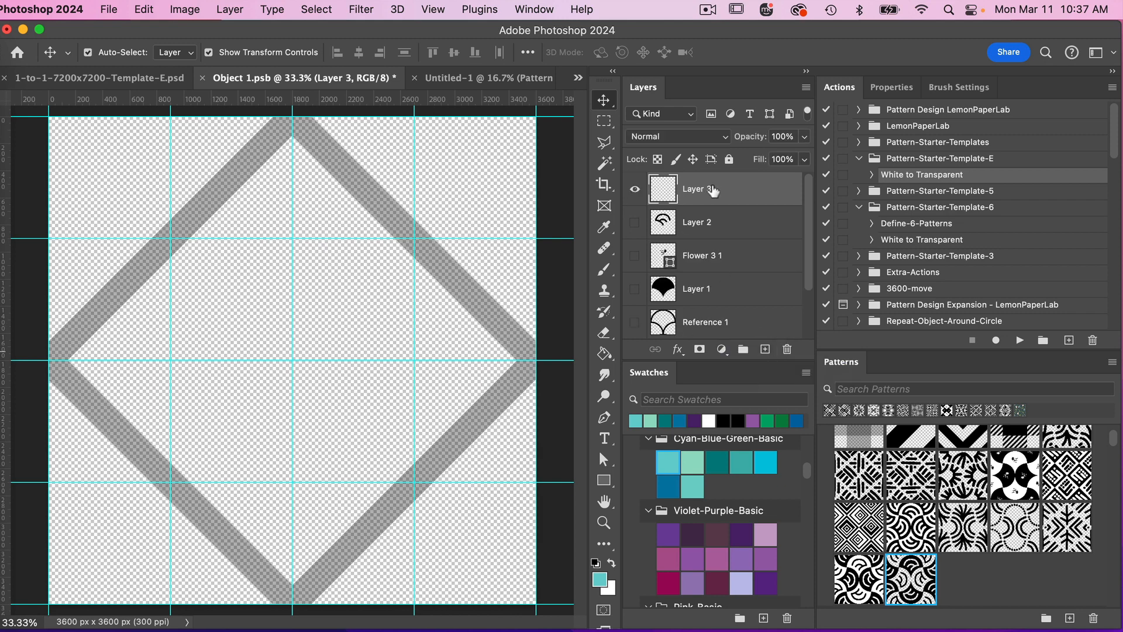
Step: Trace the Reference 2 diamond with the Pen tool as a closed shape with no fill and a 150 px black stroke
left_click(605, 419)
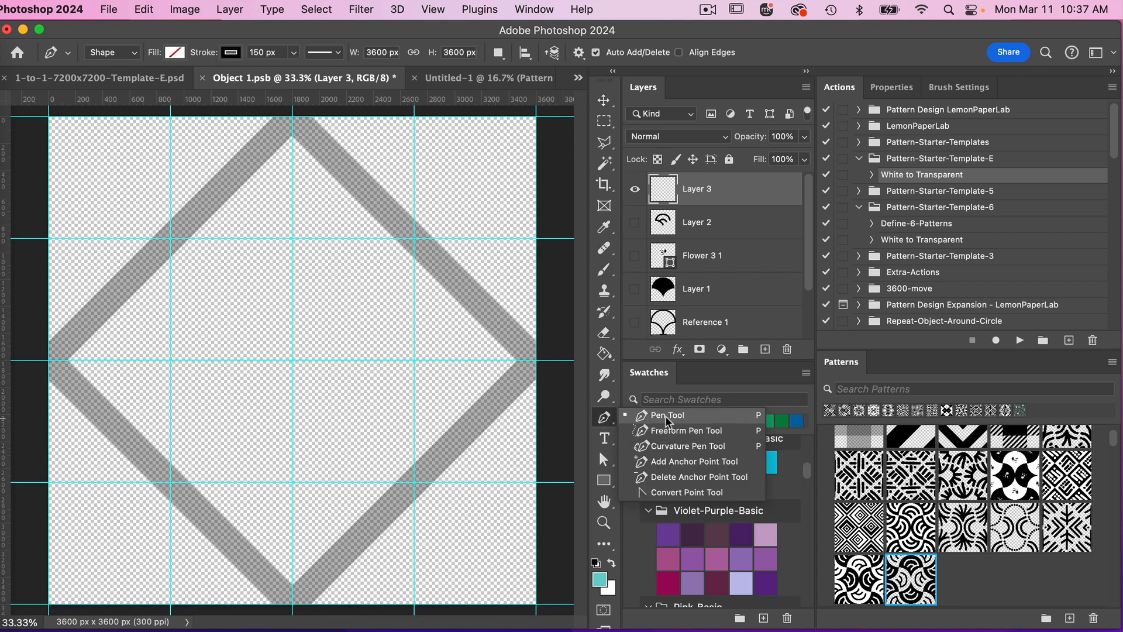
left_click(708, 417)
key("d")
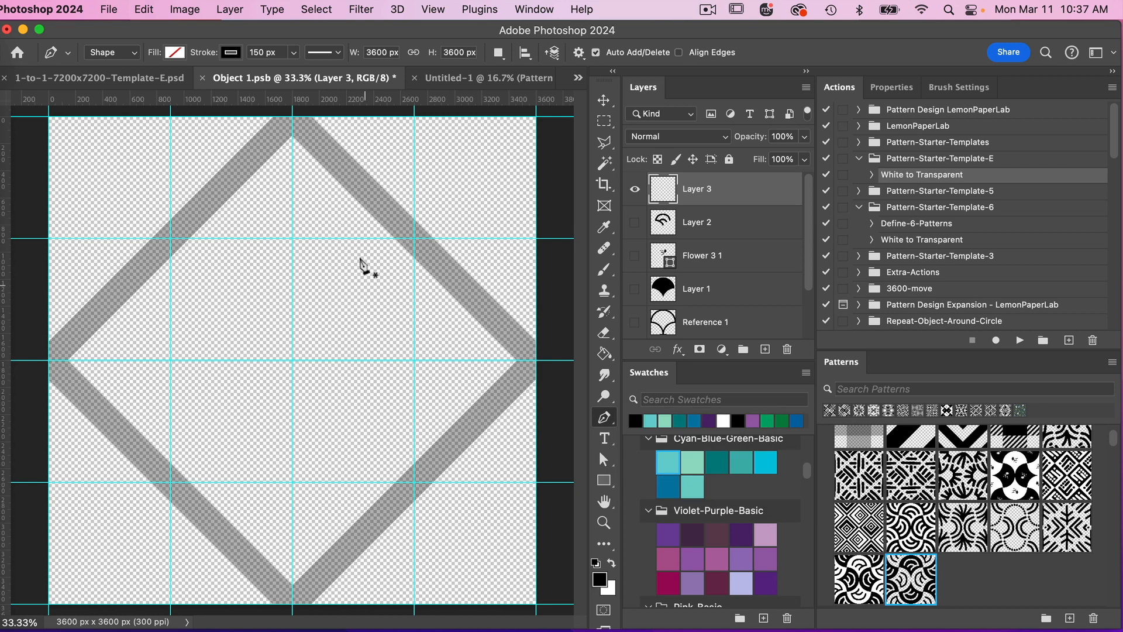
left_click(292, 117)
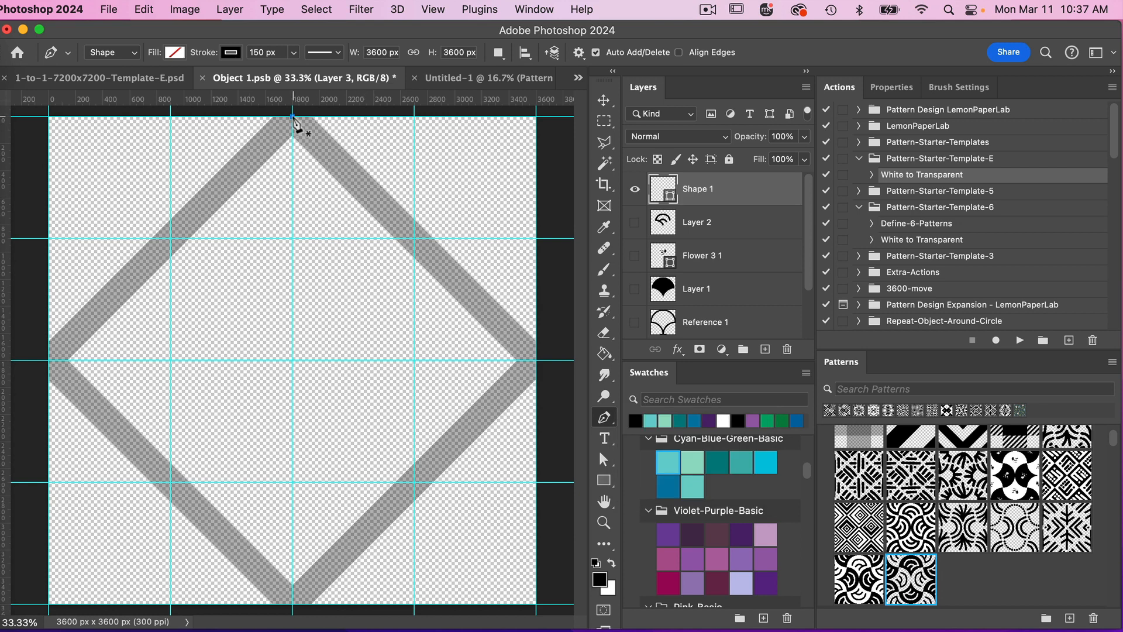
left_click(536, 361)
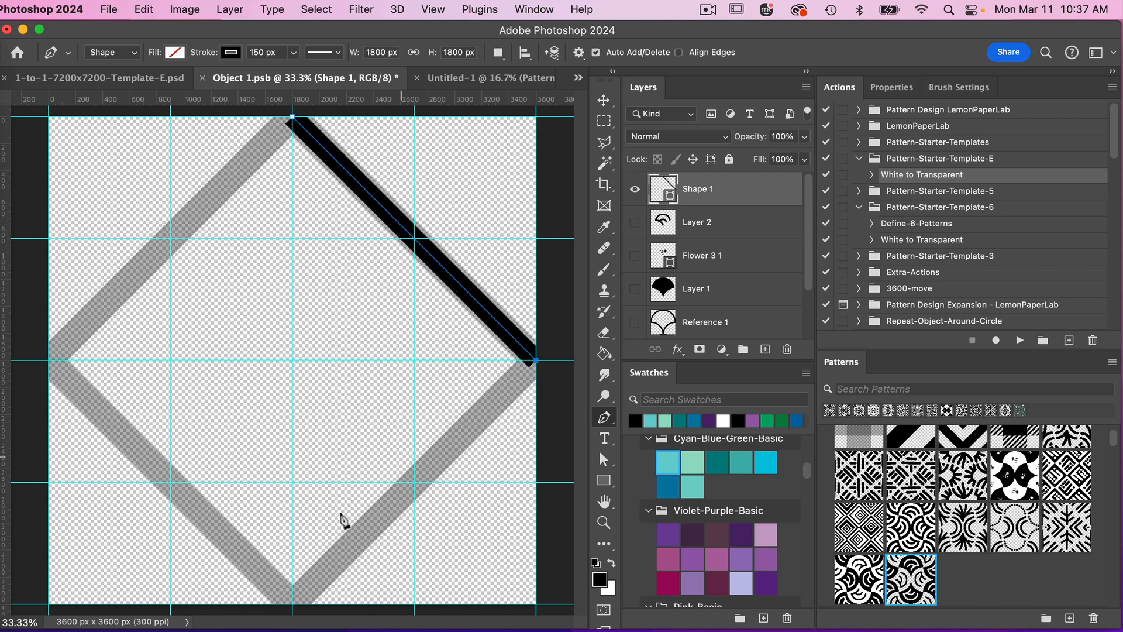
left_click(292, 604)
left_click(49, 361)
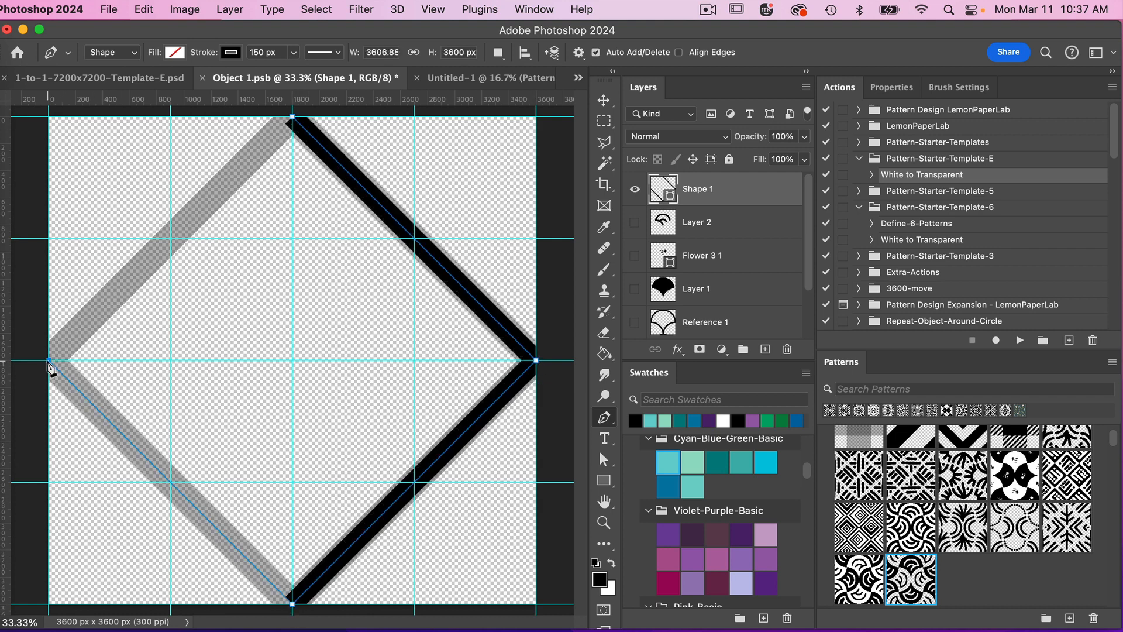
left_click(282, 117)
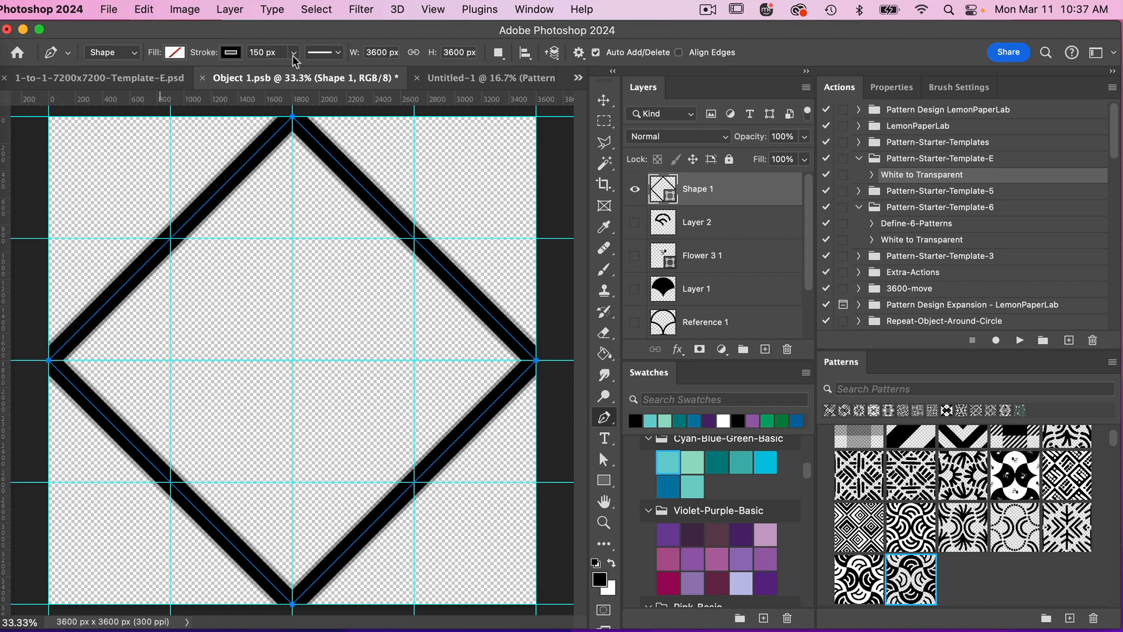
Step: Align the diamond shape's stroke to the inside of its path
left_click(331, 56)
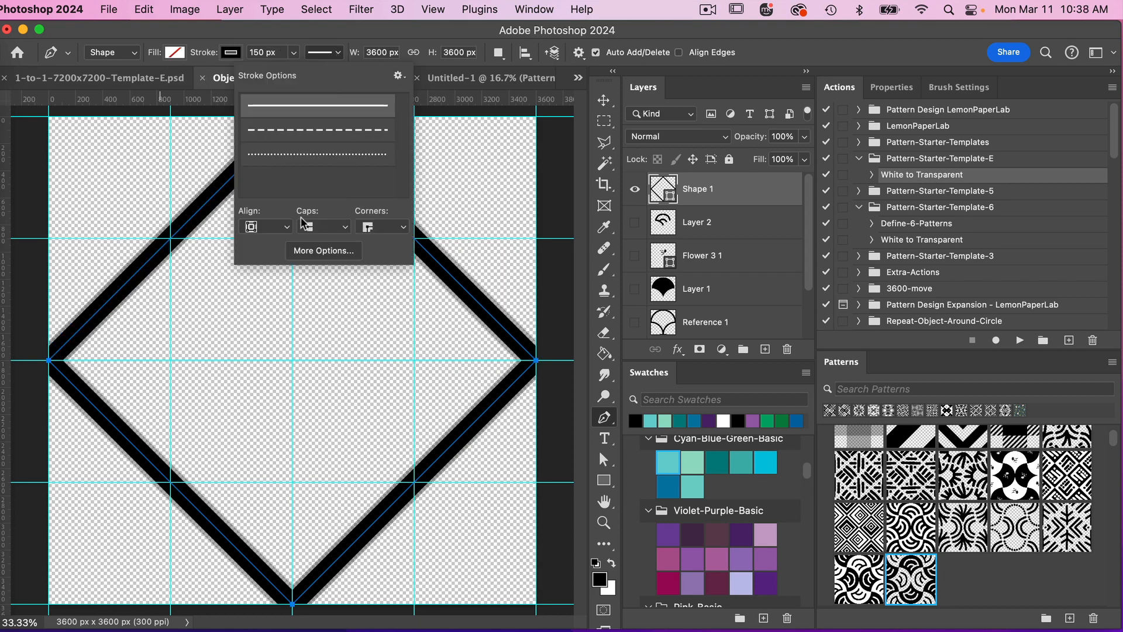
left_click(276, 228)
left_click(264, 214)
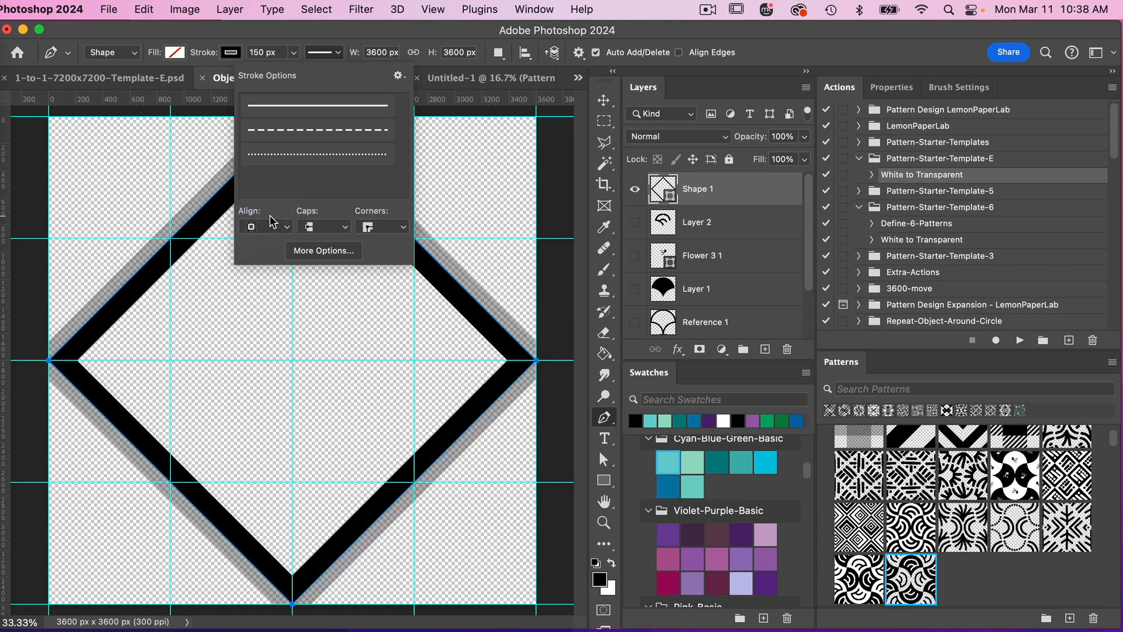
left_click(334, 44)
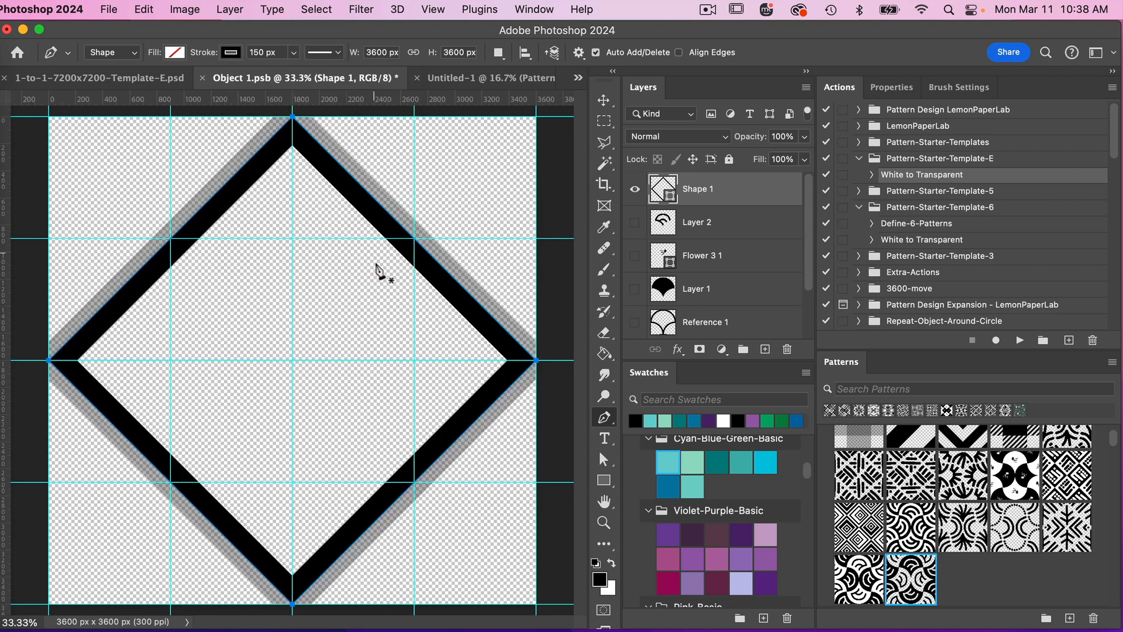
key("Return")
Step: Scale the diamond down to about 85% around its center
left_click(604, 100)
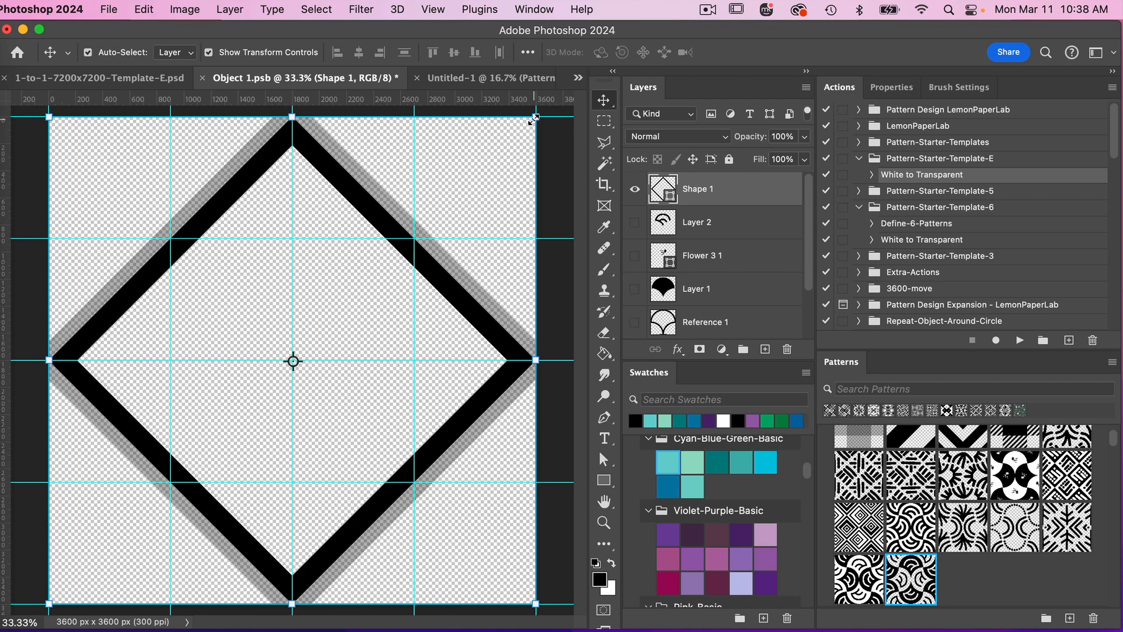
left_click_drag(534, 119, 494, 157)
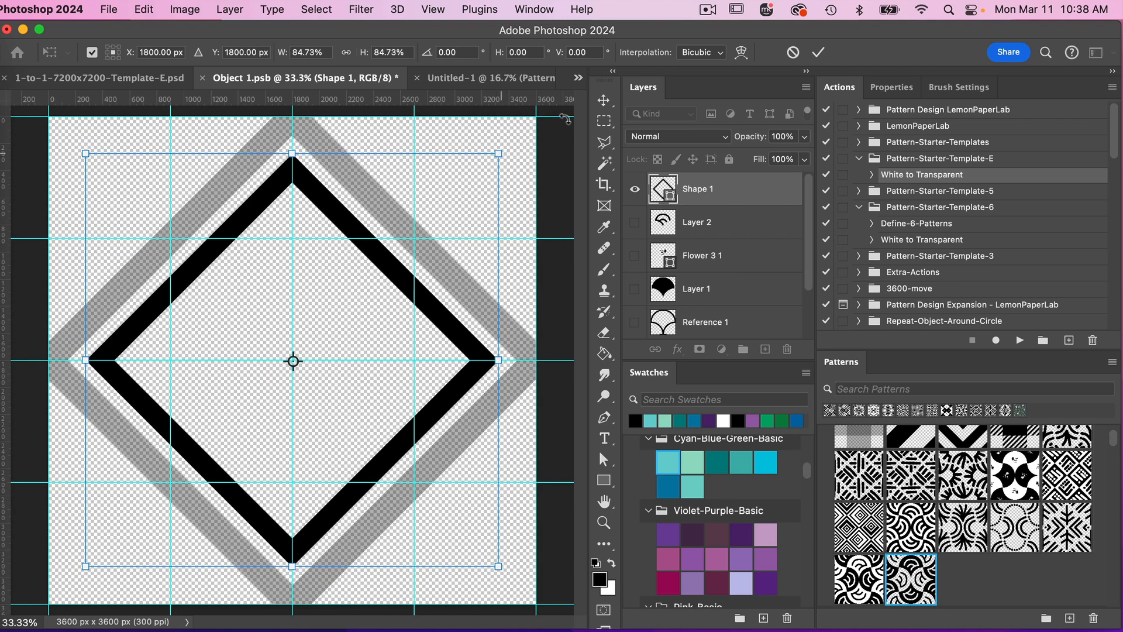
left_click(818, 52)
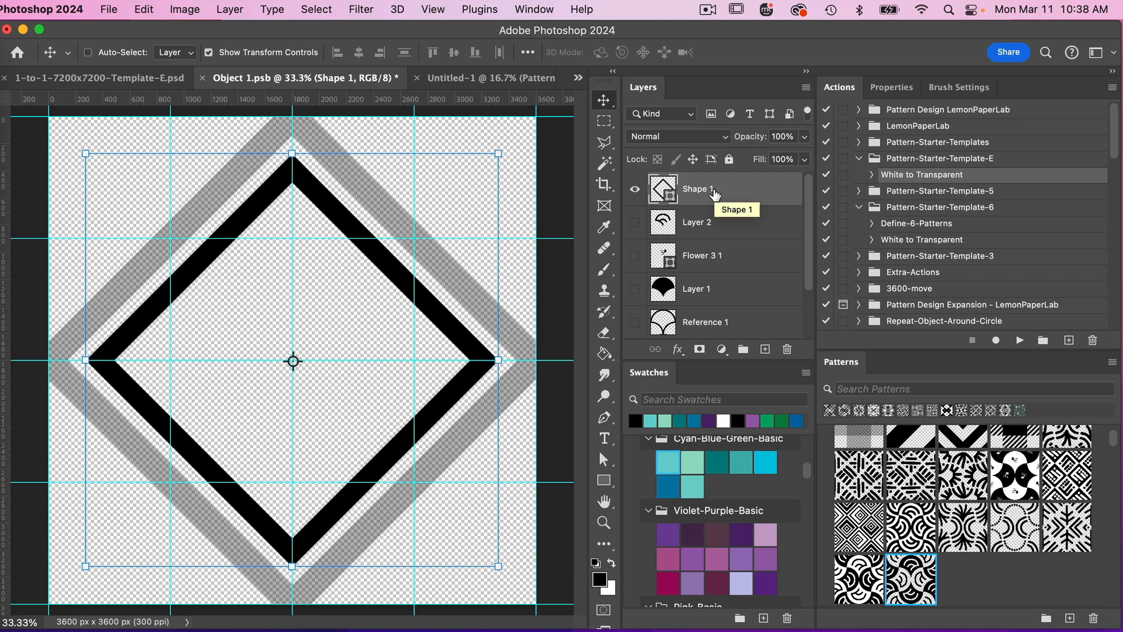
Step: Duplicate the diamond, scale the copy to about 65% around its center and move it down about 93 px
key("super+j")
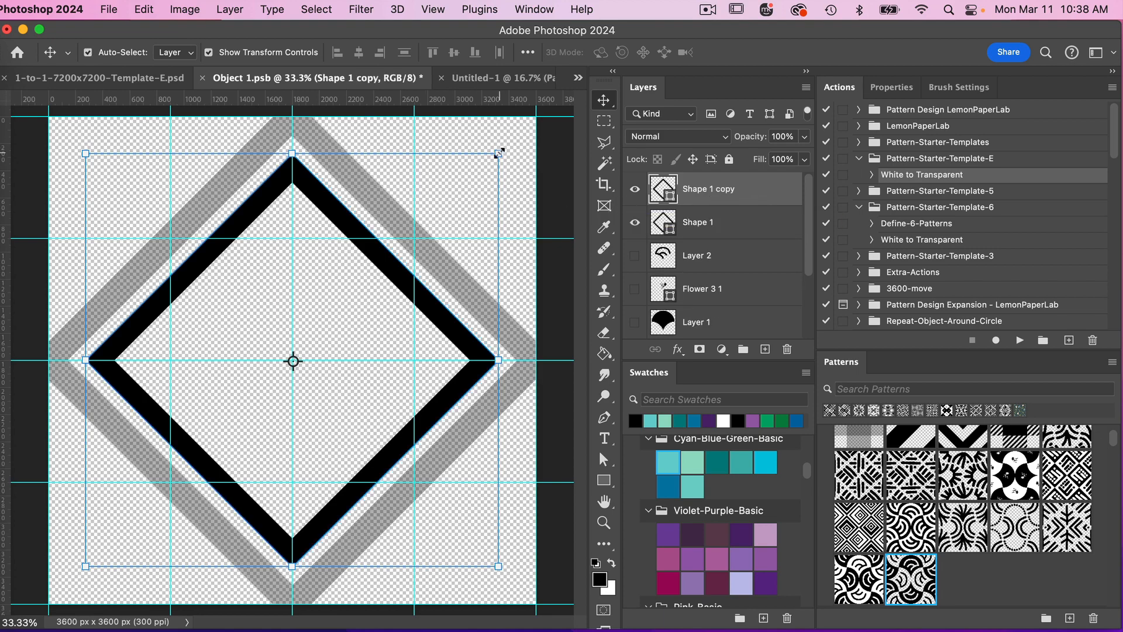
left_click_drag(498, 153, 428, 226)
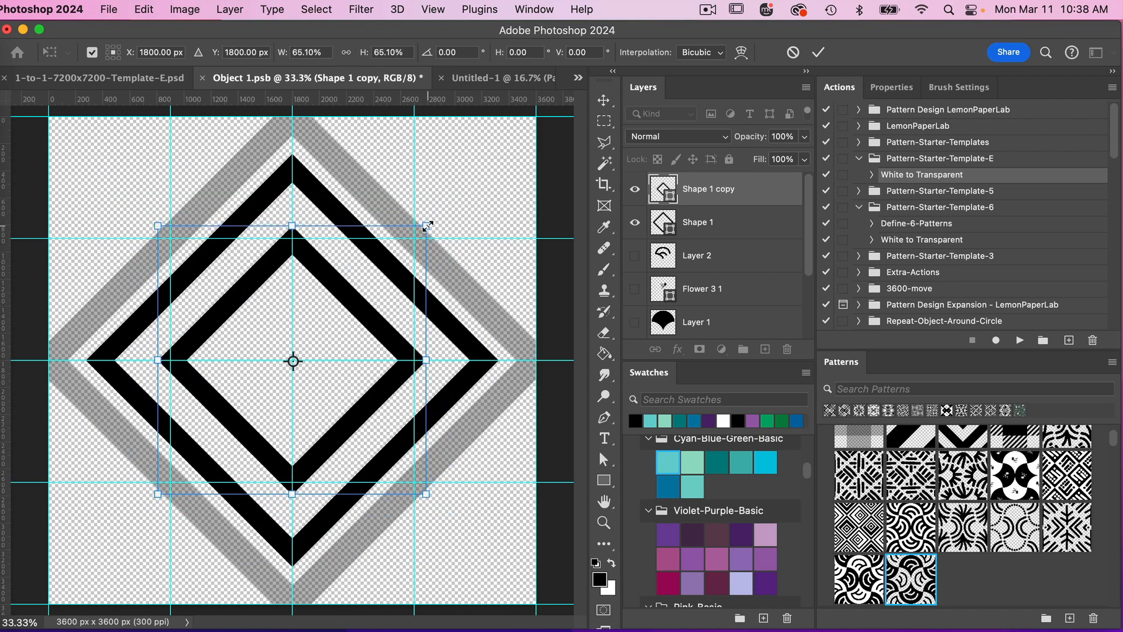
key("Return")
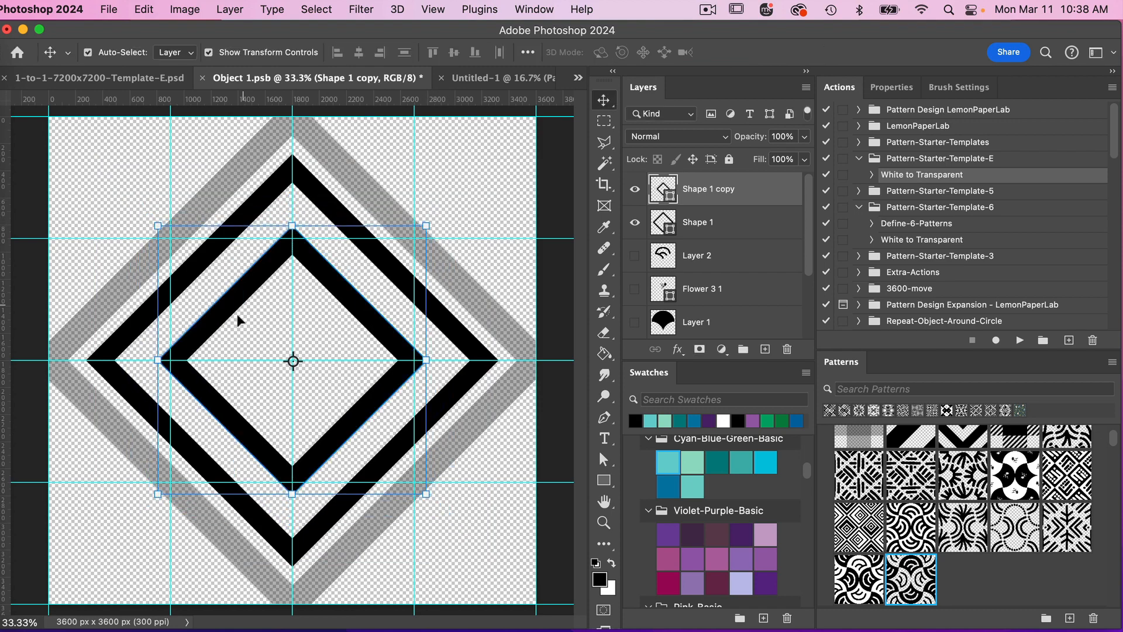
left_click_drag(327, 285, 329, 302)
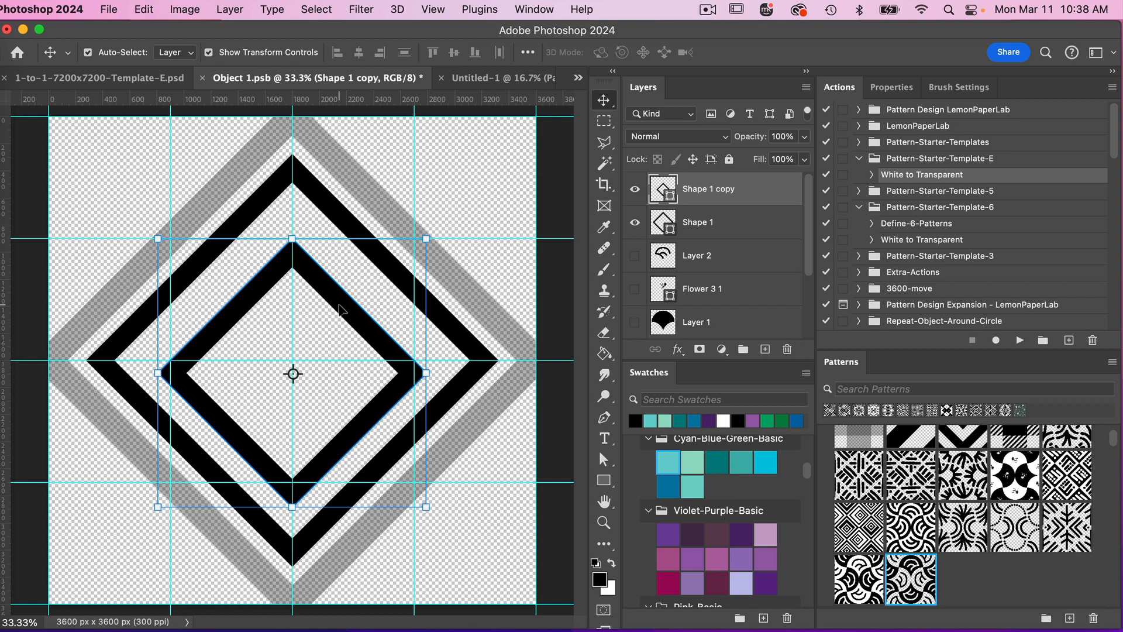
Step: Duplicate the inner diamond, scale the new copy to about 37% and place its center at about X 1800, Y 2085 px
key("super+j")
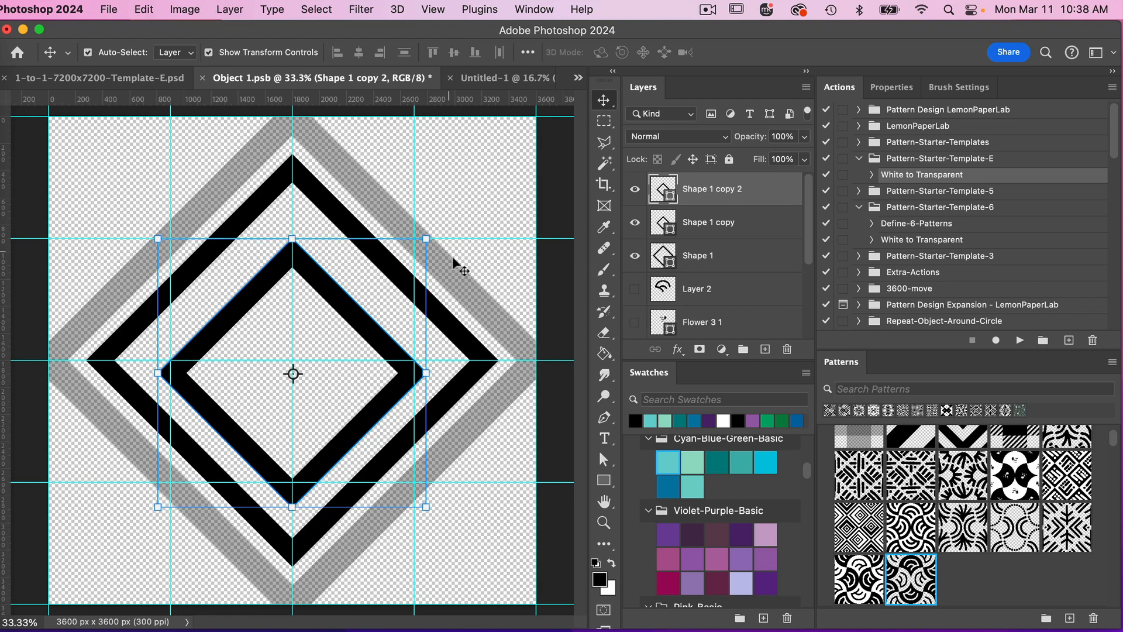
left_click(423, 241)
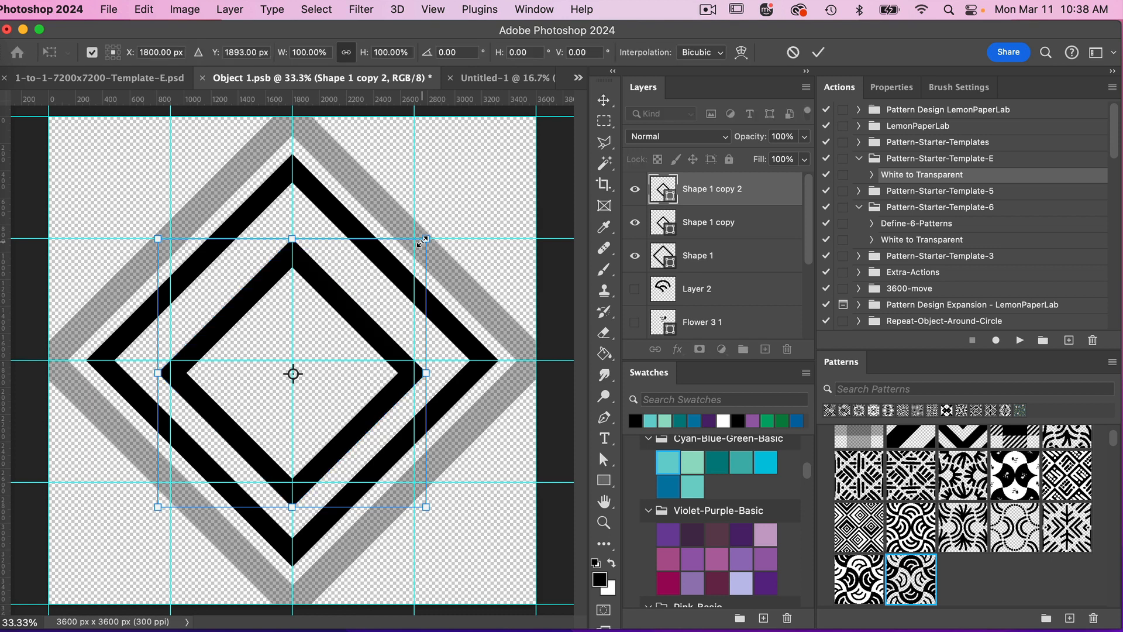
left_click_drag(422, 241, 305, 372)
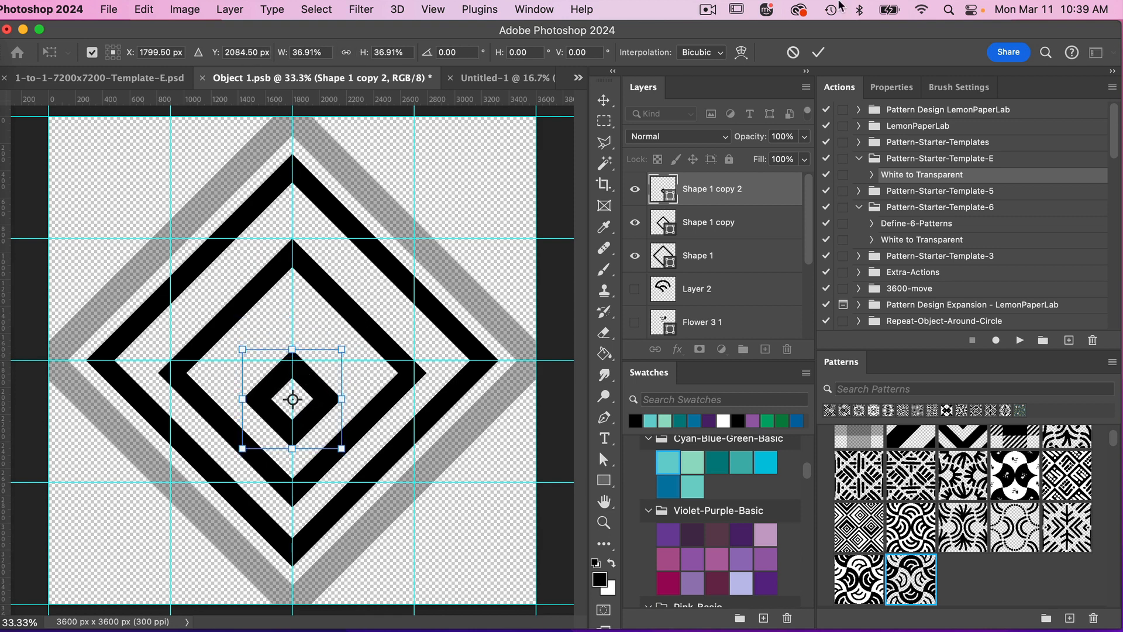
left_click(819, 52)
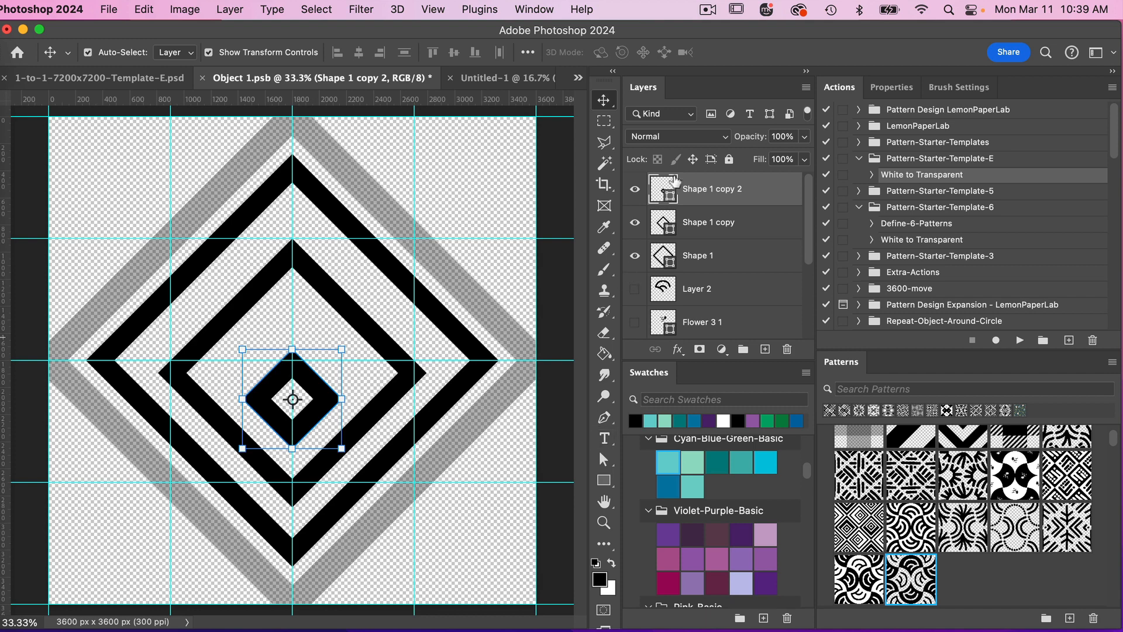
Step: Hide the Reference 2 layer, deselect the diamond and save Object 1.psb
scroll(667, 292, "down", 4)
left_click(631, 292)
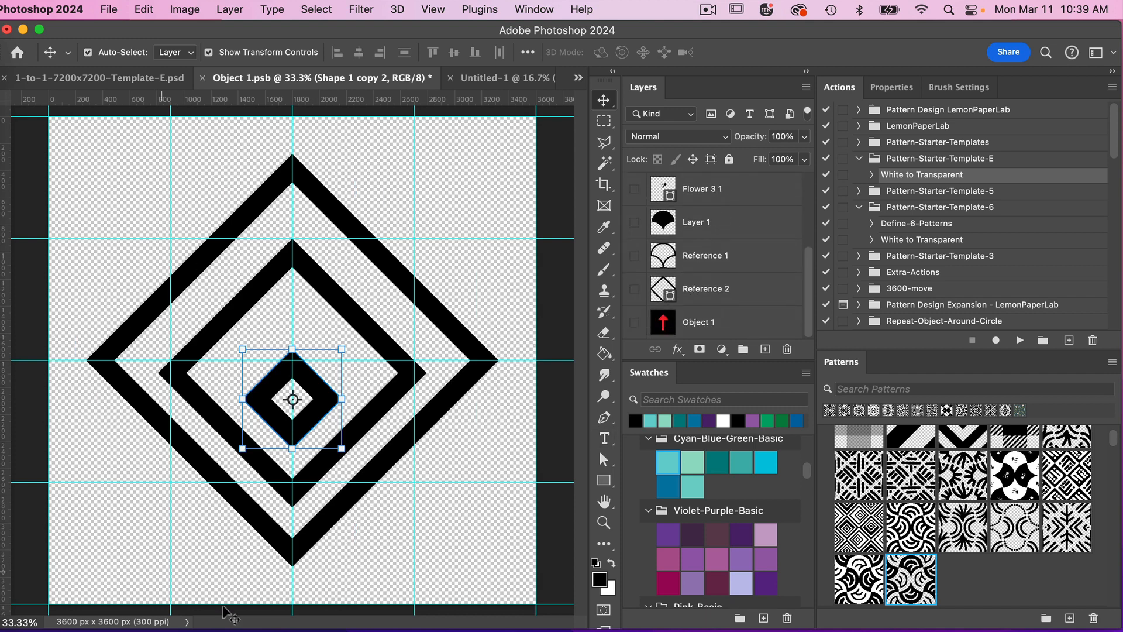
left_click(546, 282)
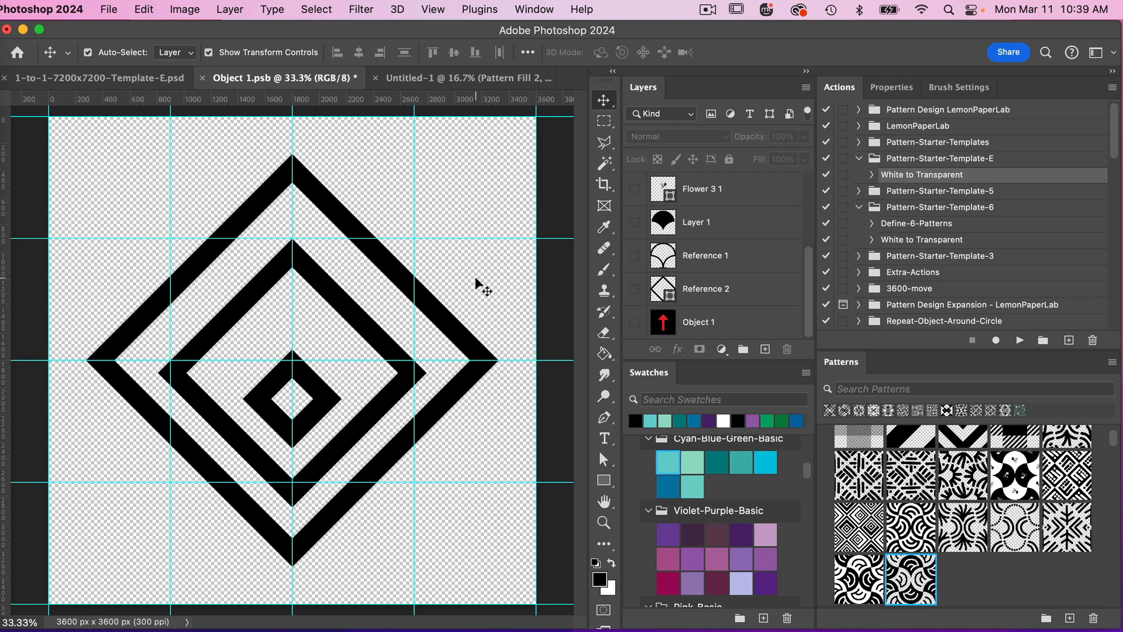
key("super+s")
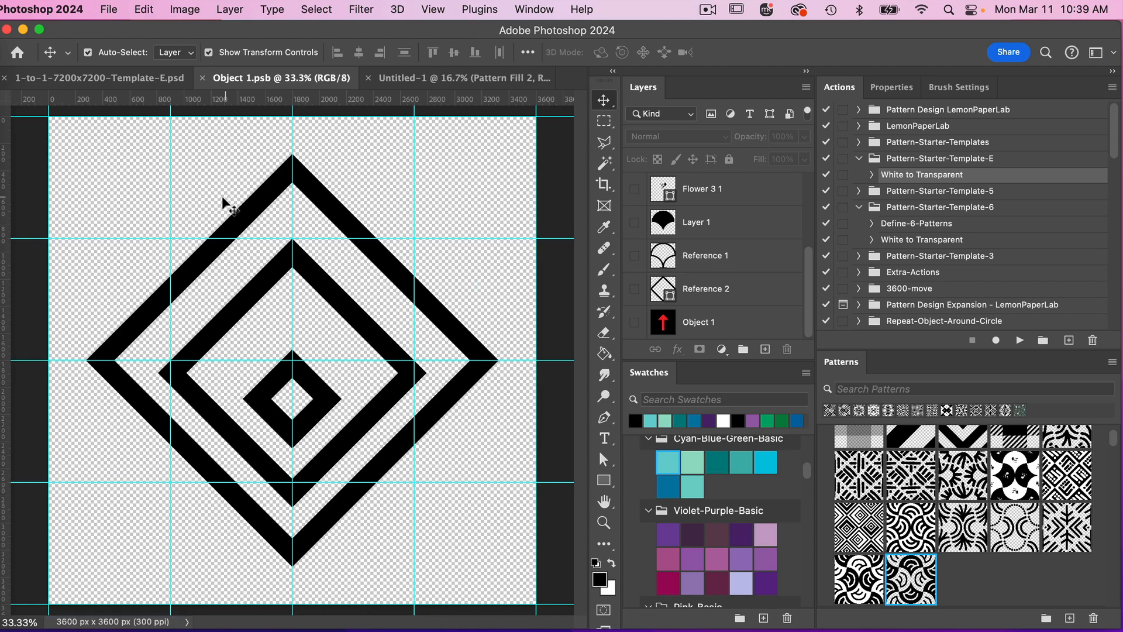
Step: Return to the 1-to-1-7200x7200-Template-E document and open the contents of its Object 1 smart object
left_click(144, 82)
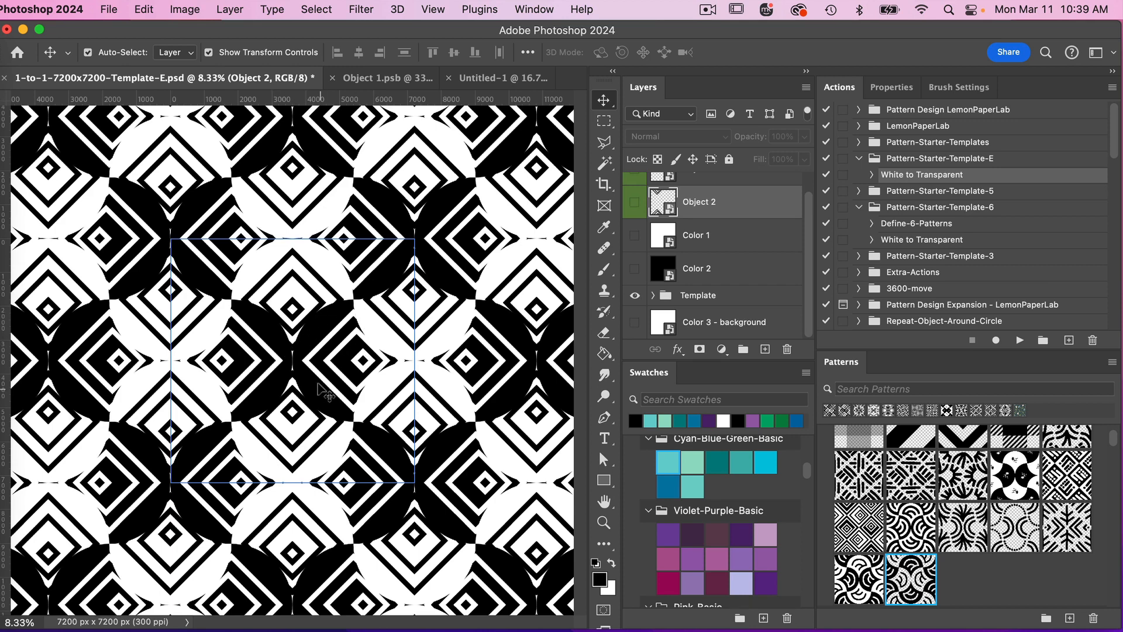
scroll(741, 218, "up", 2)
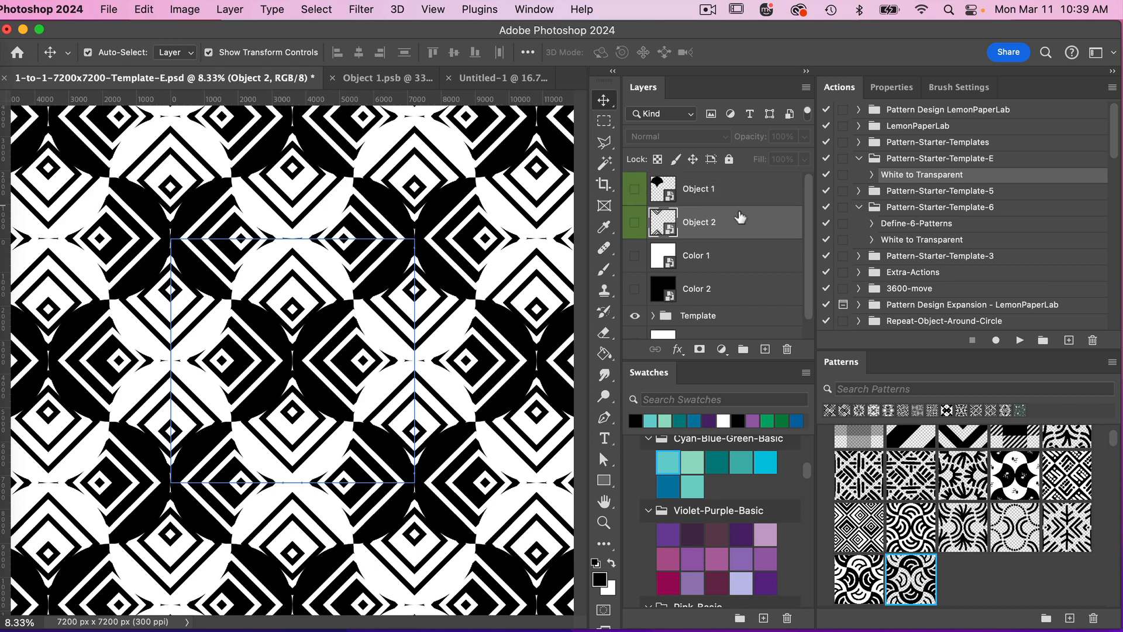
left_click(723, 197)
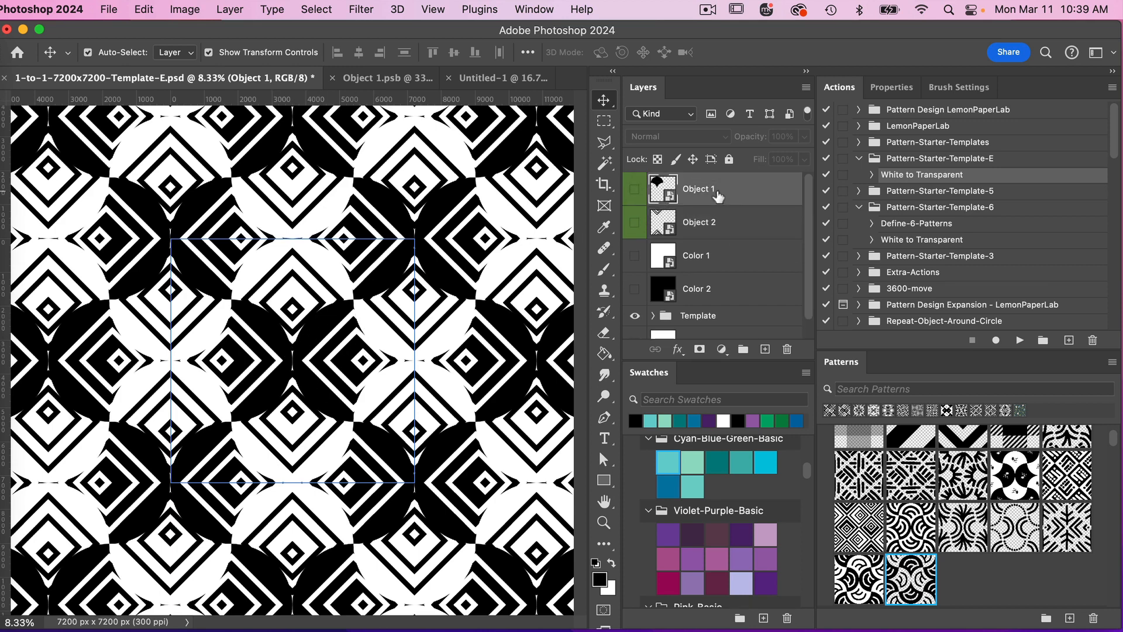
double_click(670, 198)
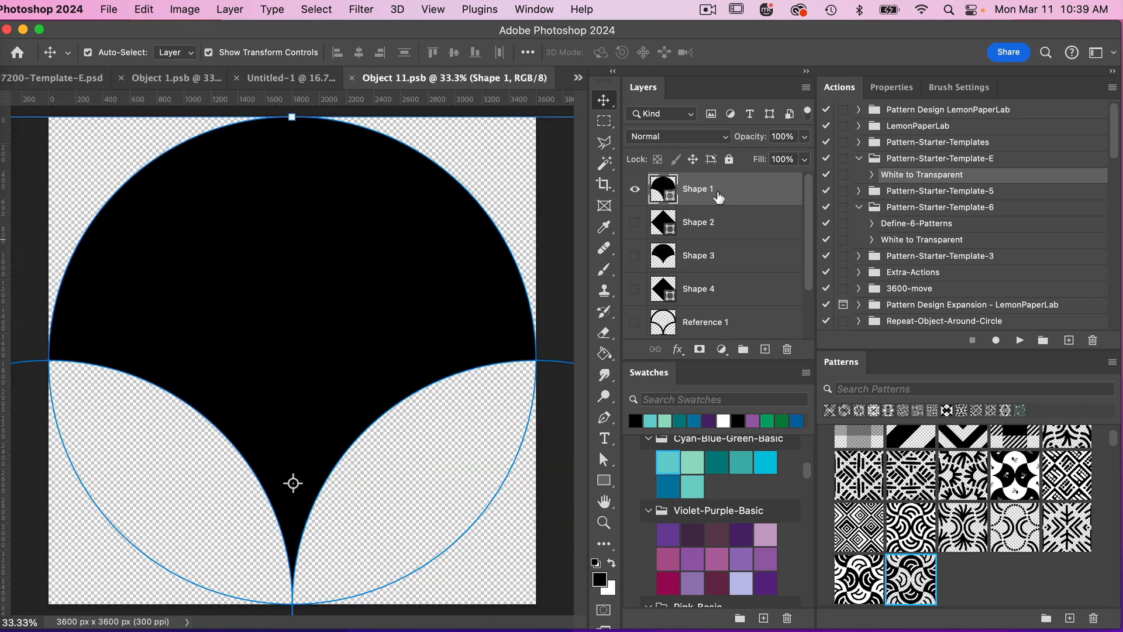
Step: Preview the Shape 1 to Shape 4 layers one after another, finishing with all four hidden
left_click(635, 191)
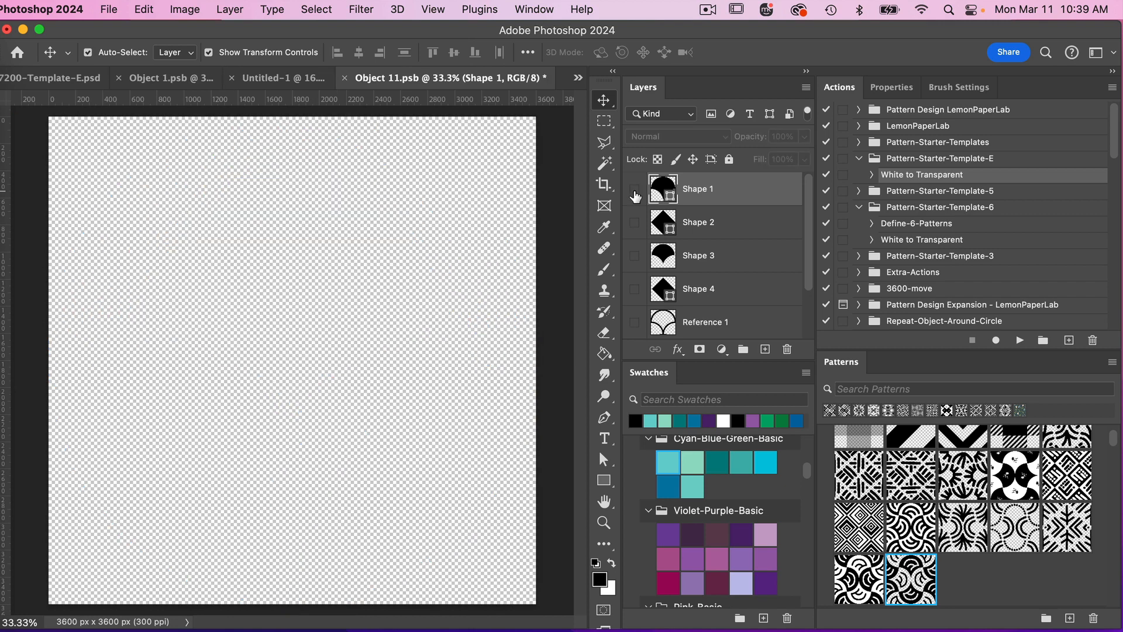
left_click(635, 224)
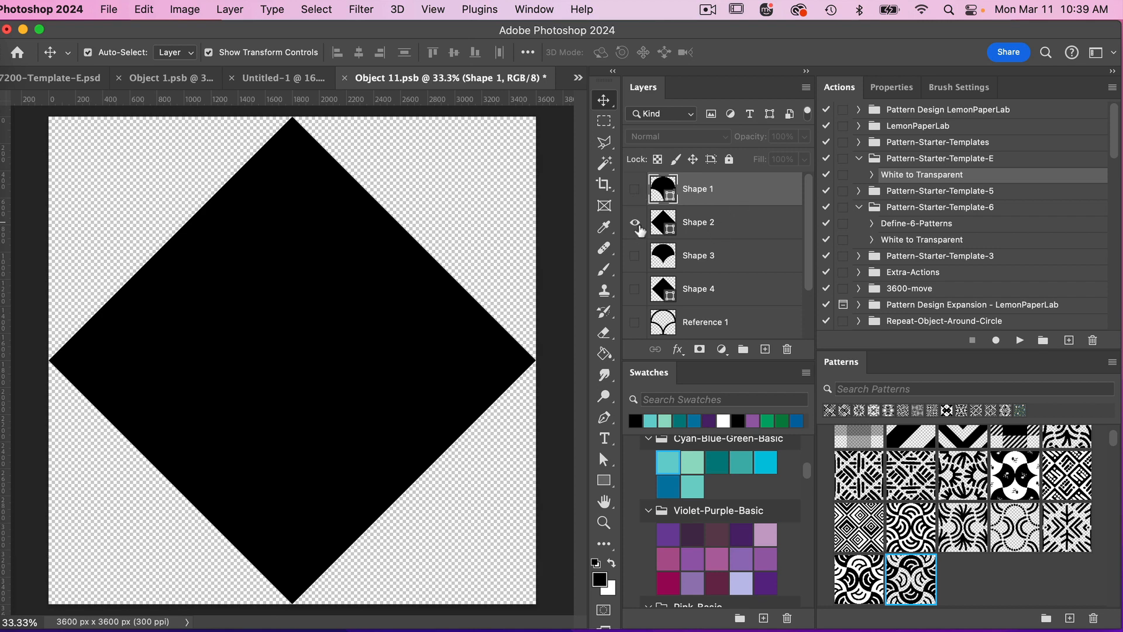
left_click(635, 189)
left_click(635, 223)
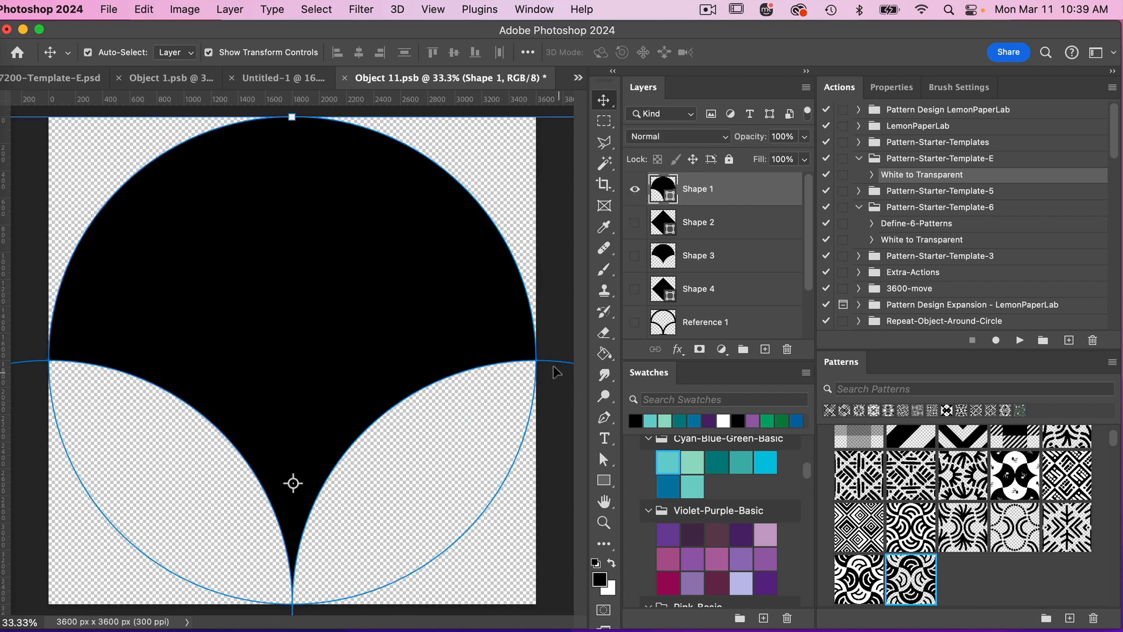
left_click(635, 189)
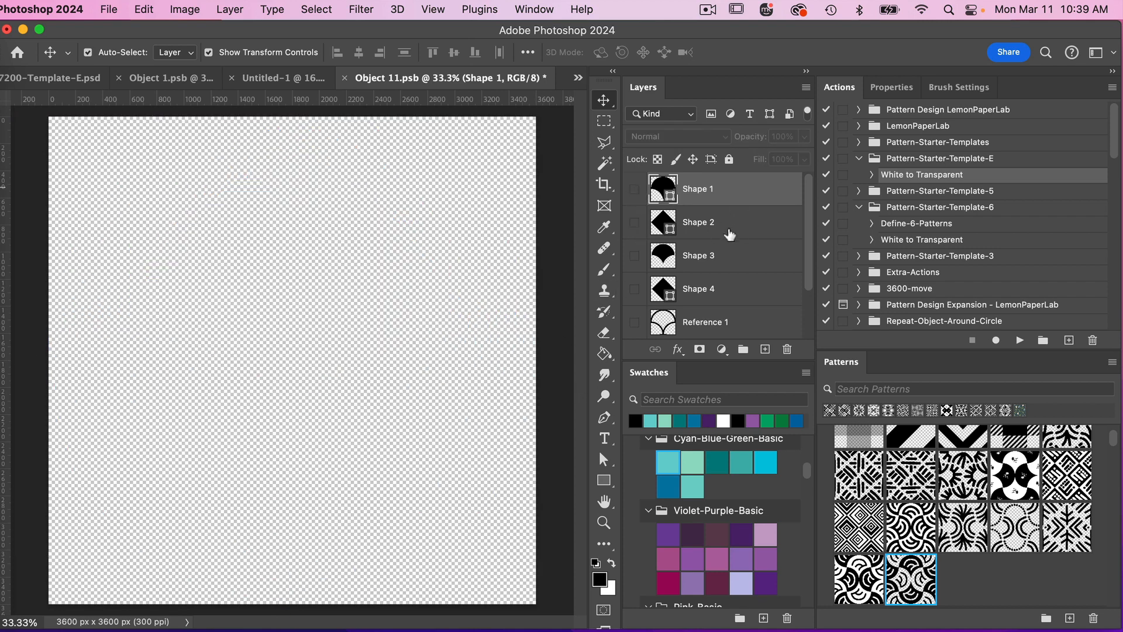
left_click(634, 255)
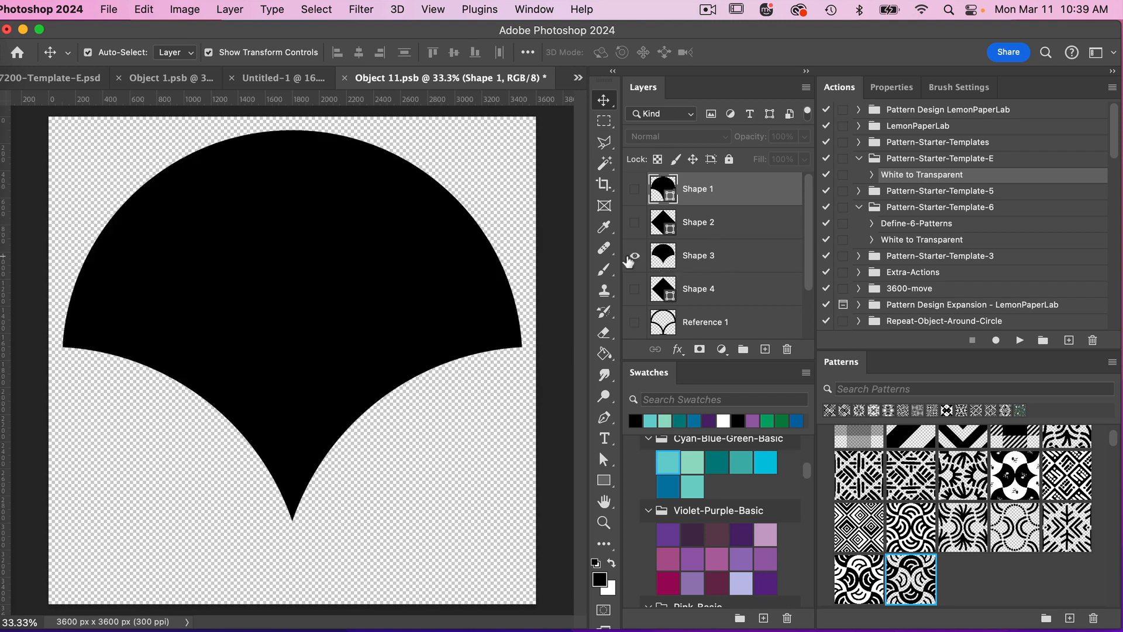
left_click(634, 256)
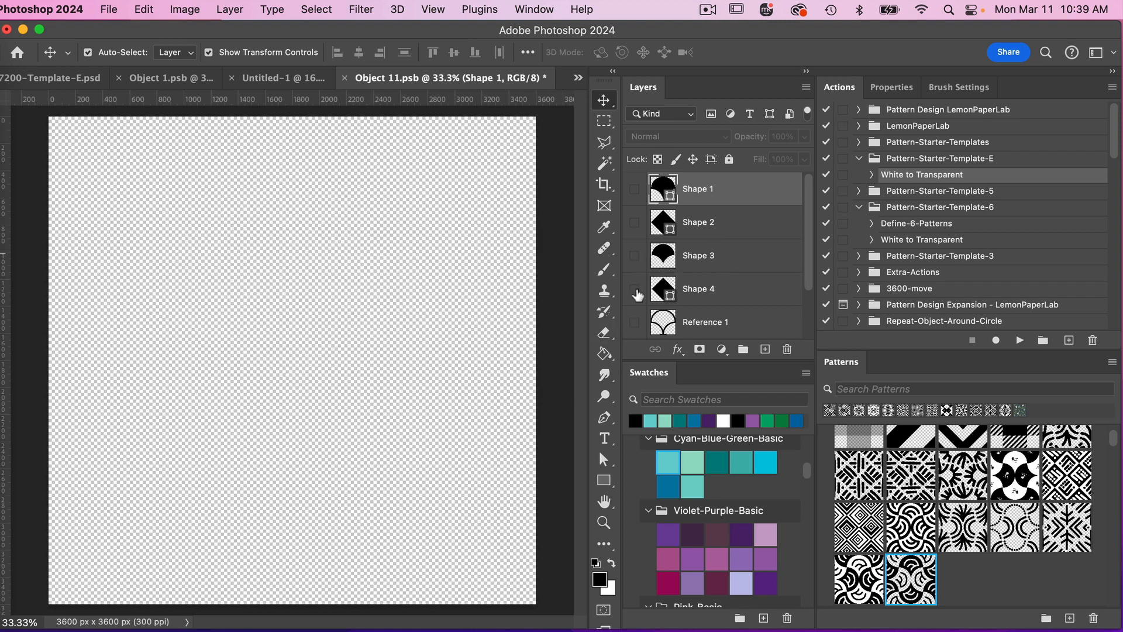
left_click(635, 289)
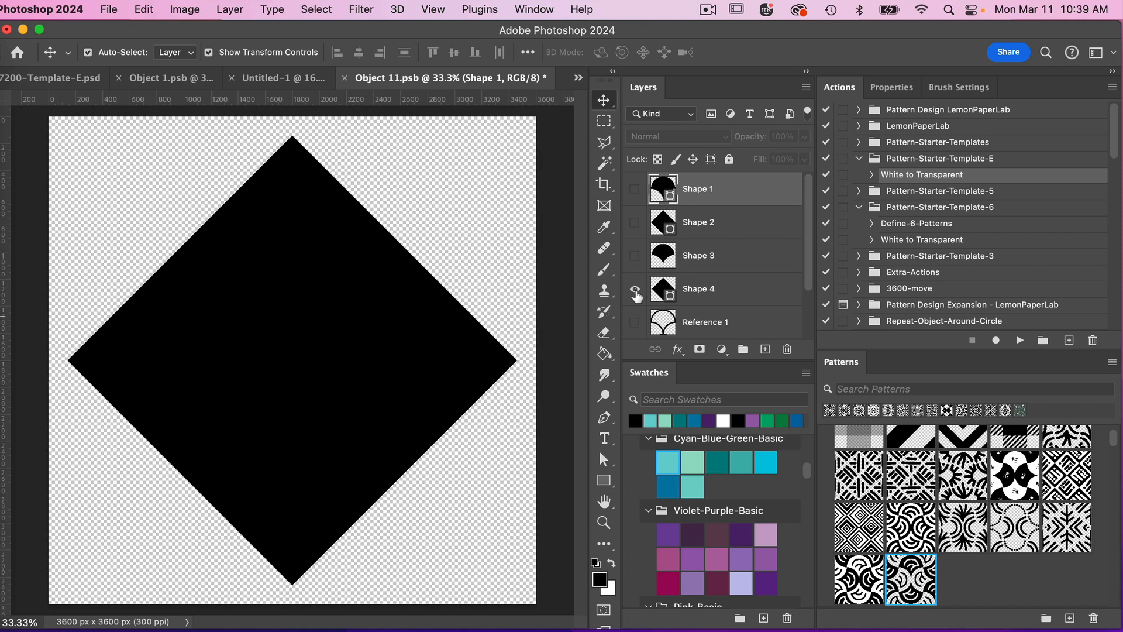
left_click(635, 289)
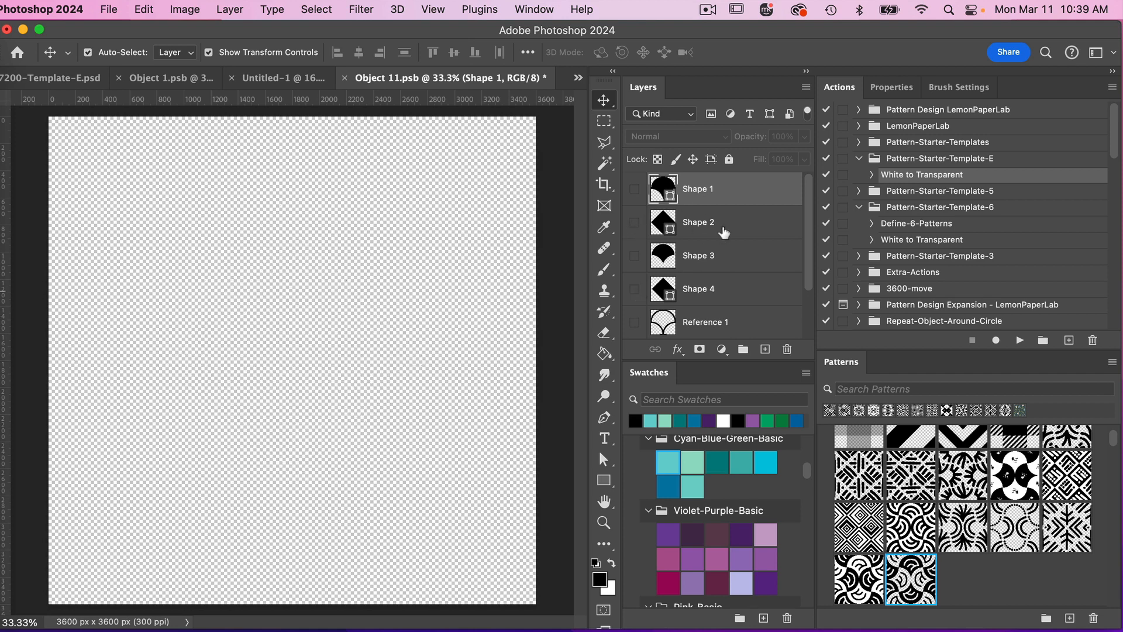
Step: Show the full-size Shape 2 diamond and save Object 11.psb
left_click(634, 223)
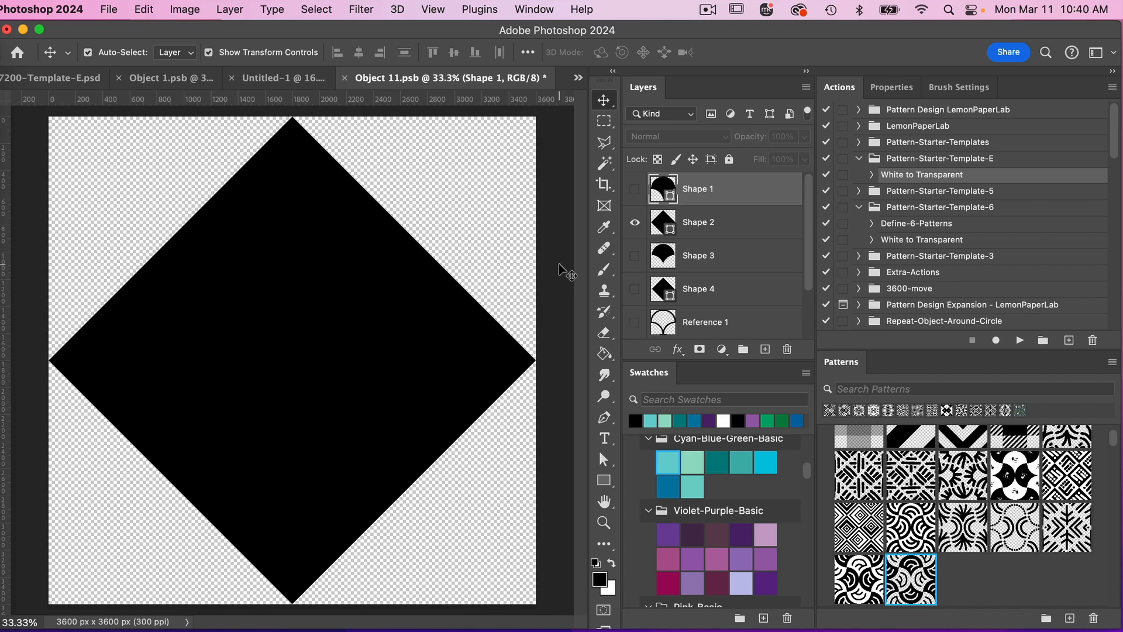
key("super+s")
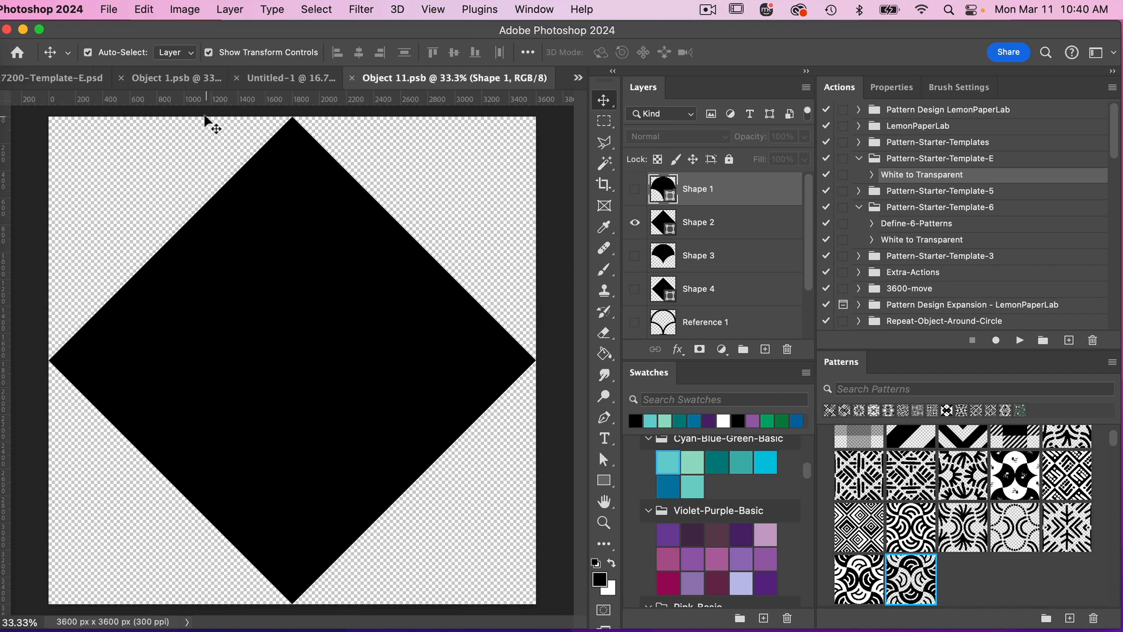
Step: Return to the template document and add its black-and-white diamond design as a new pattern preset
left_click(57, 79)
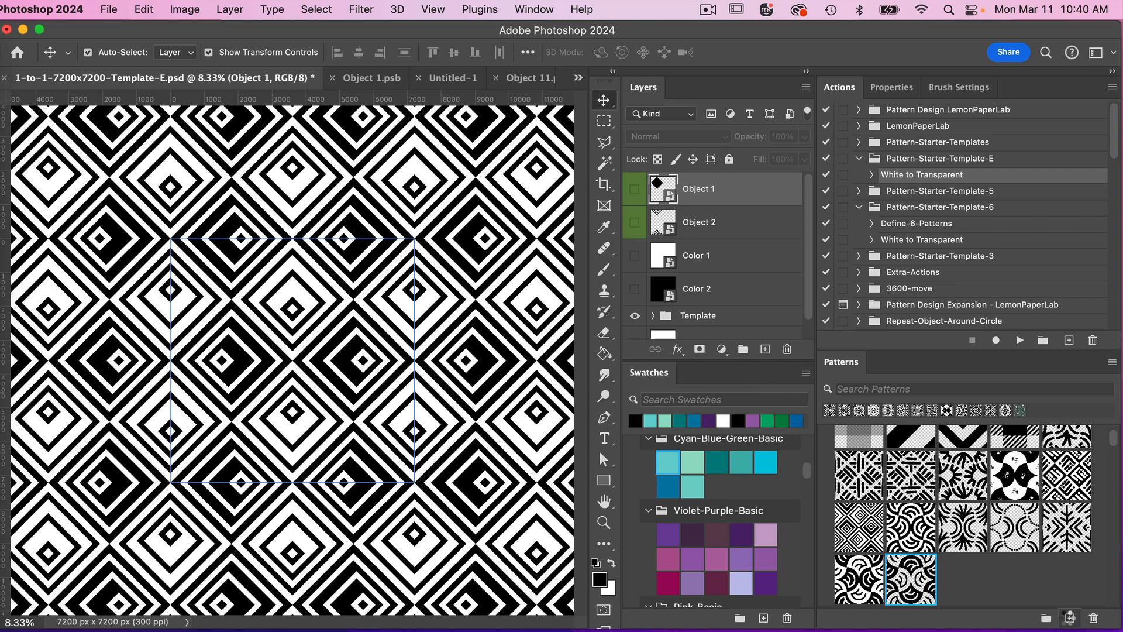
left_click(1070, 618)
left_click(550, 400)
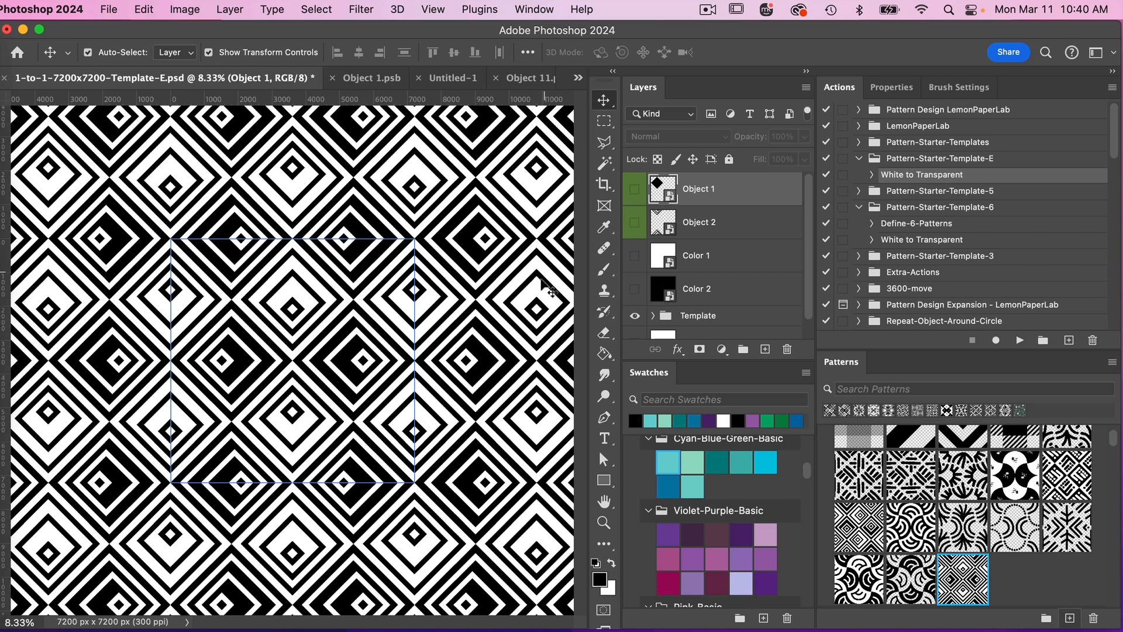
Step: In Untitled-1, group the Color Fill 1, Pattern Fill 2 and Color Fill 2 layers
left_click(452, 77)
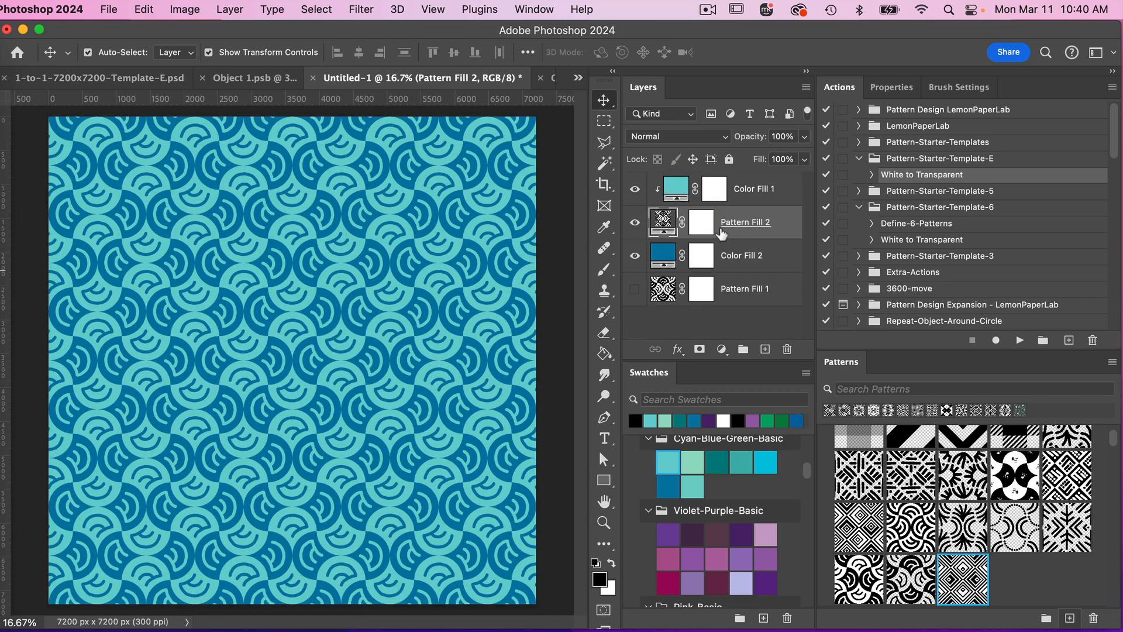
left_click(748, 260)
left_click(753, 195, "shift")
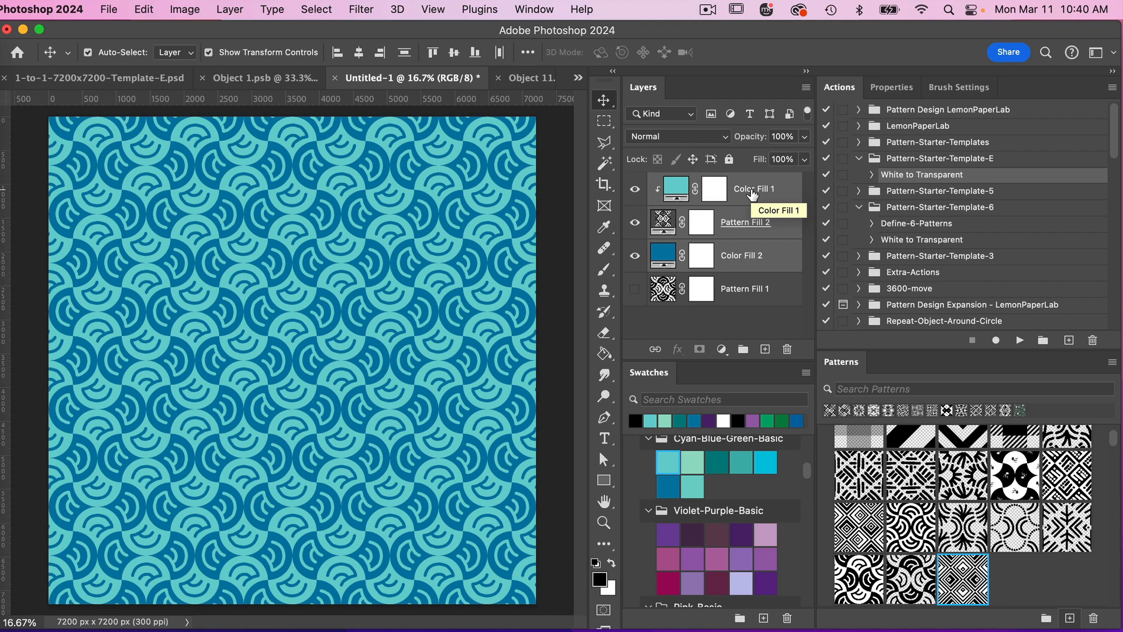
key("super+g")
Step: Hide Group 1, fill a new layer with the new diamond pattern and run the White to Transparent action on it
left_click(764, 350)
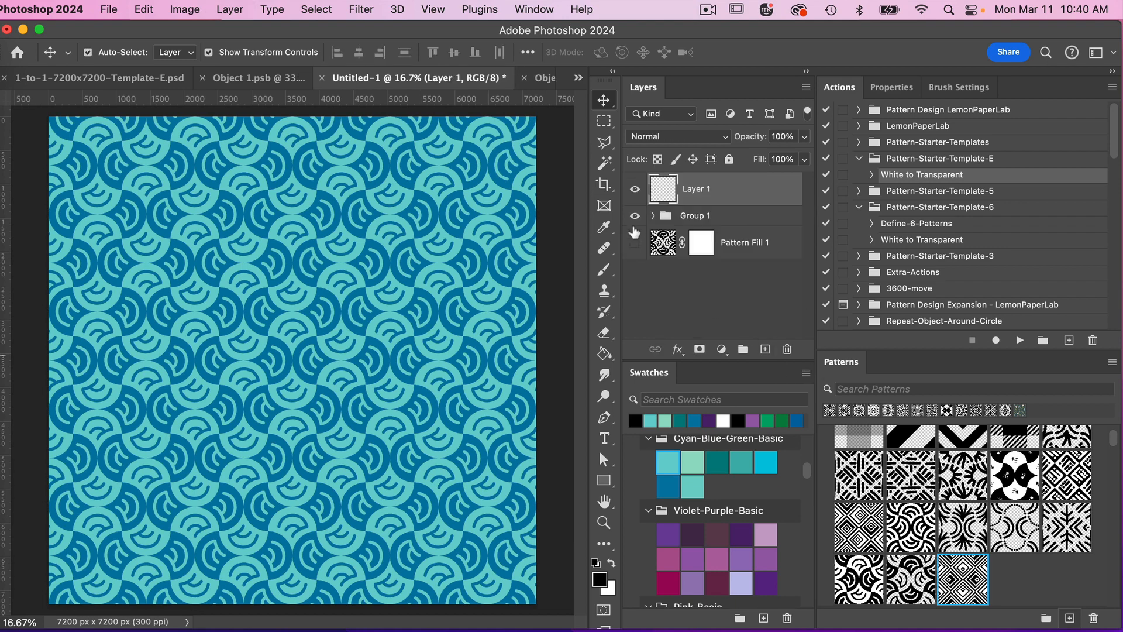
left_click(634, 216)
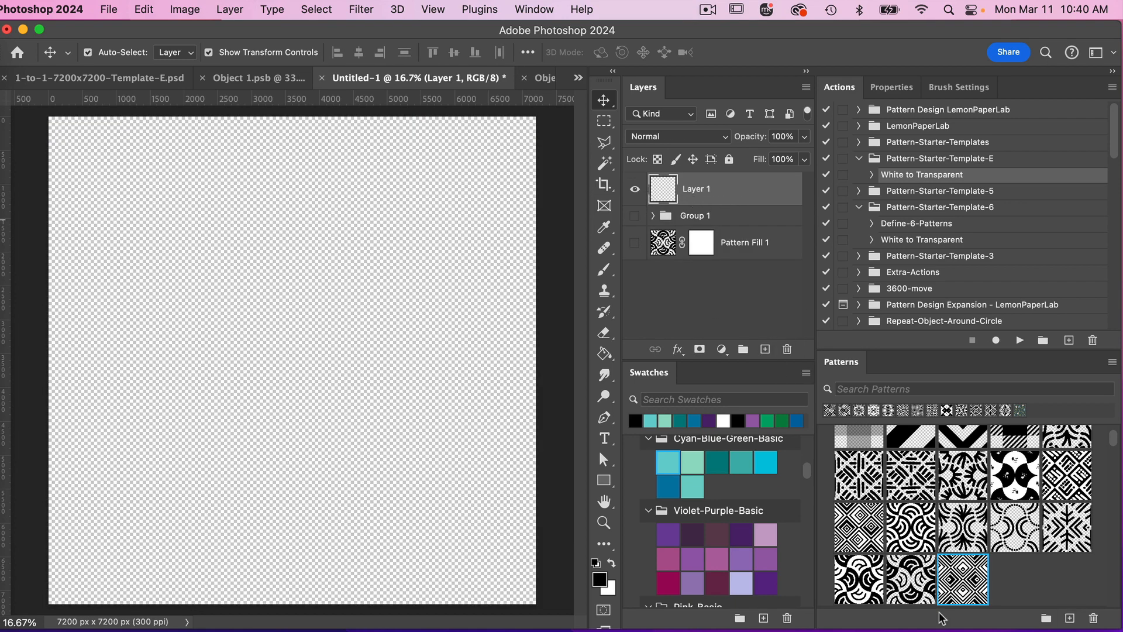
double_click(963, 570)
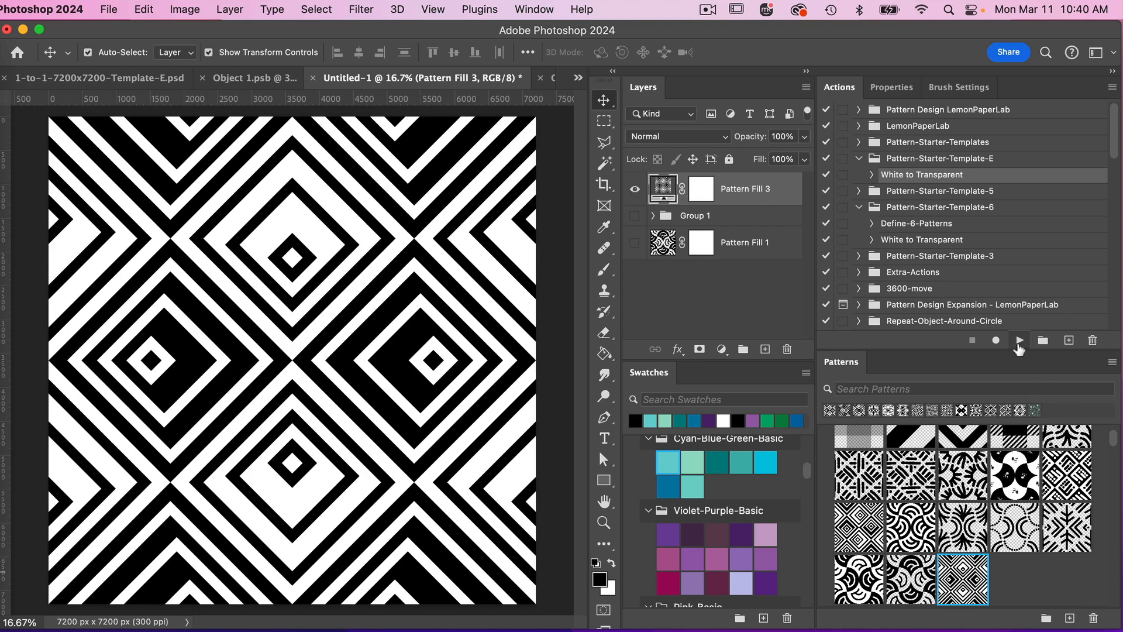
left_click(1019, 345)
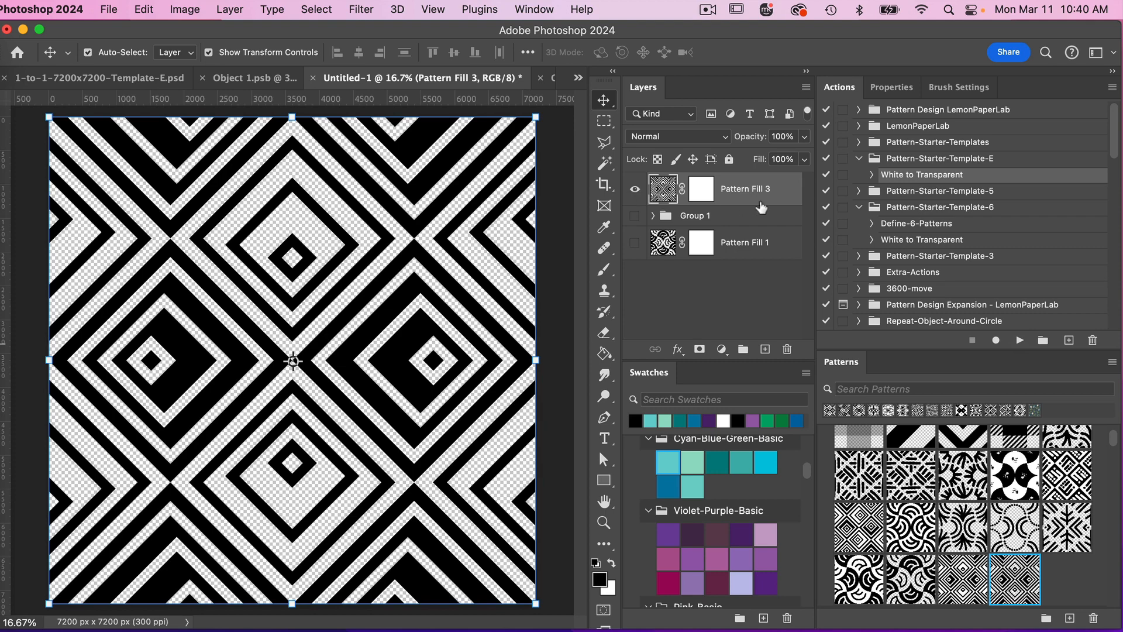
Step: Replace the Pattern Fill 3 layer with a new empty layer and show Group 1
left_click(788, 349)
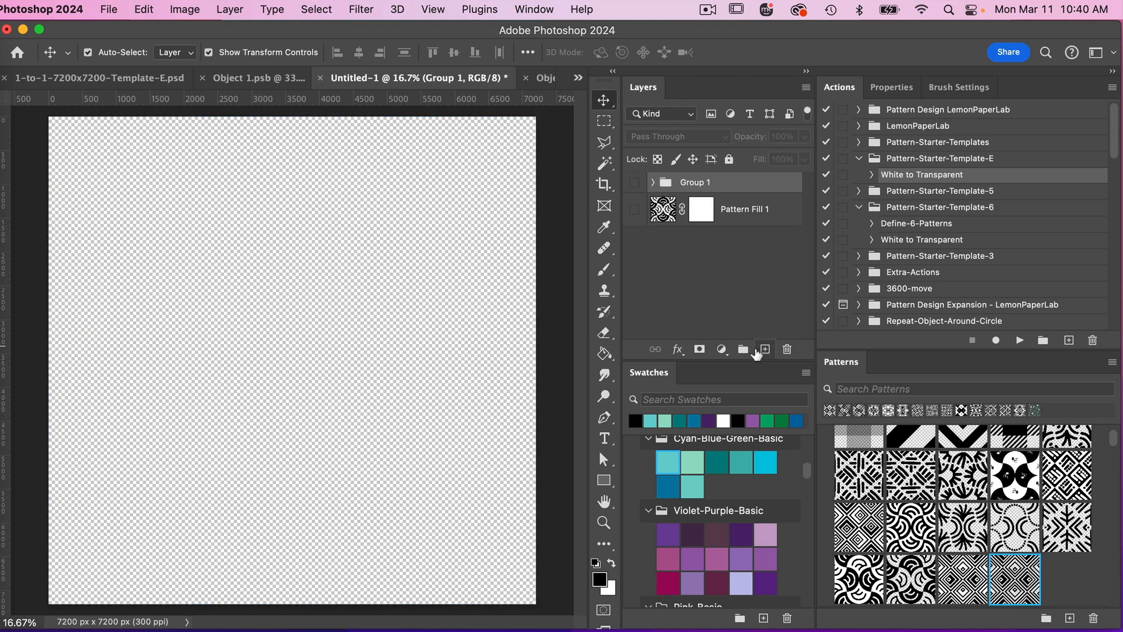
left_click(765, 349)
left_click(635, 216)
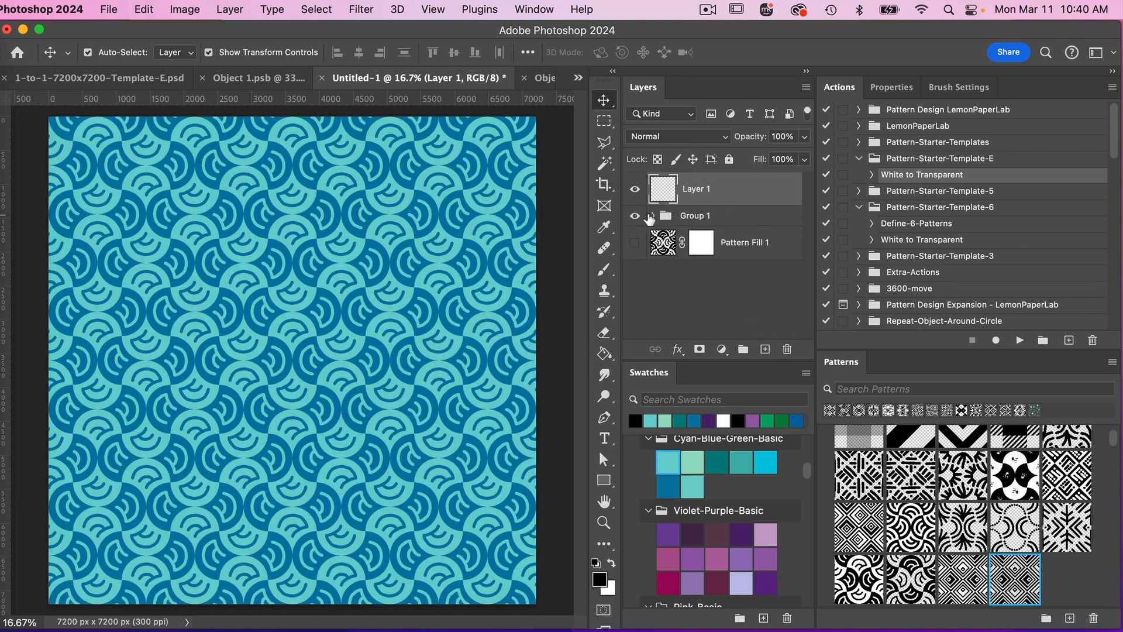
Step: Expand Group 1 and apply the transparent diamond pattern to the Pattern Fill 2 layer
left_click(650, 216)
left_click(724, 266)
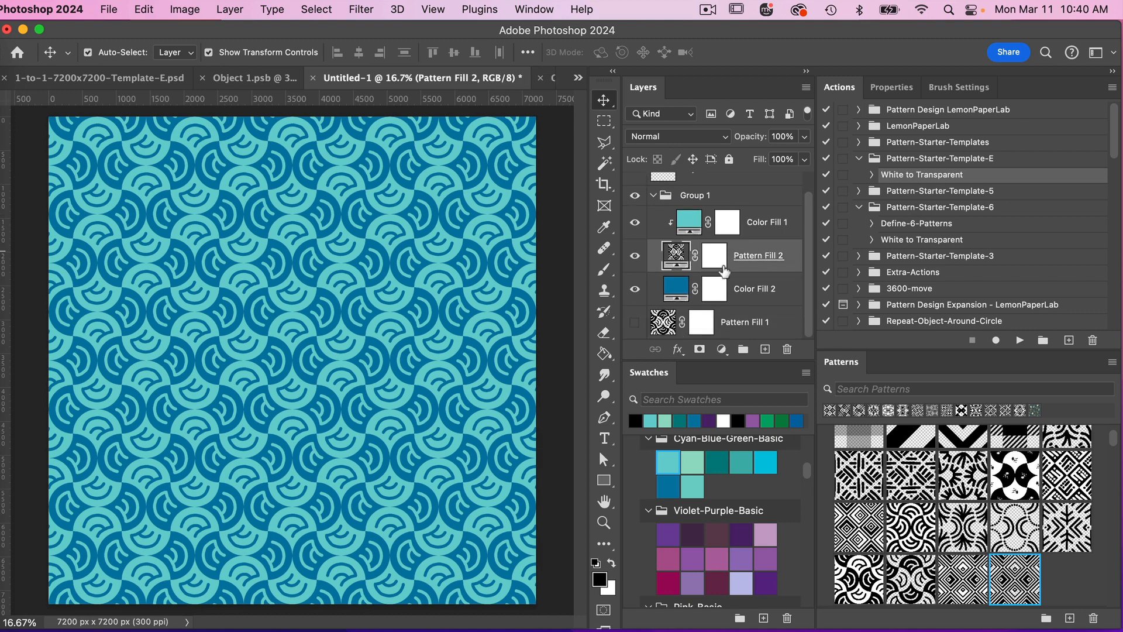
left_click(1017, 578)
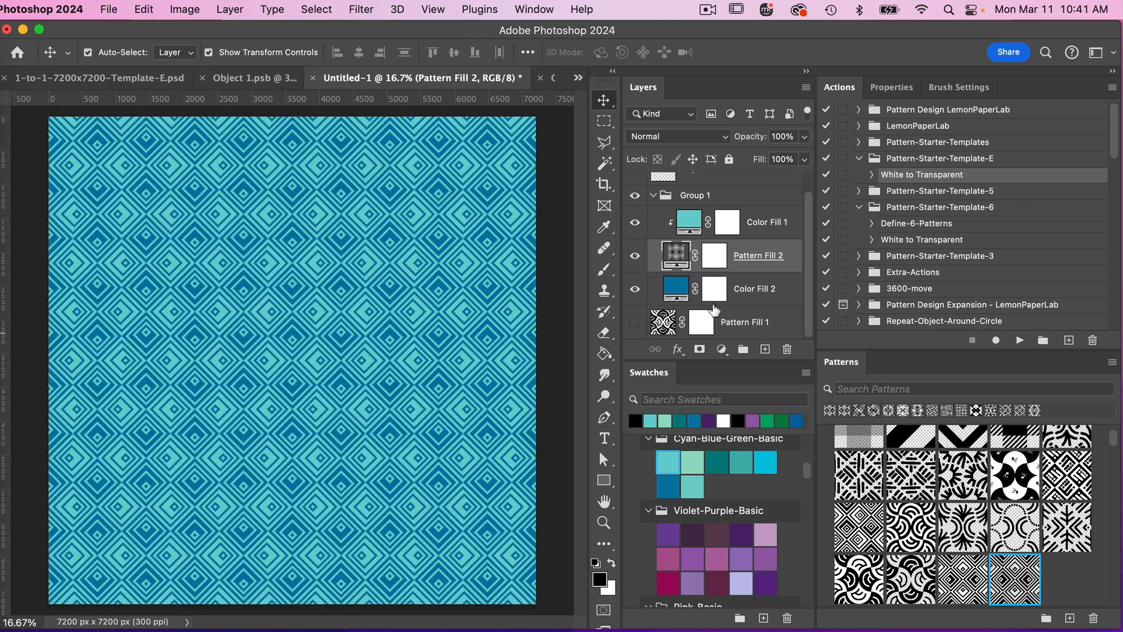
Step: Set the scale of Pattern Fill 2 to 40%
double_click(676, 258)
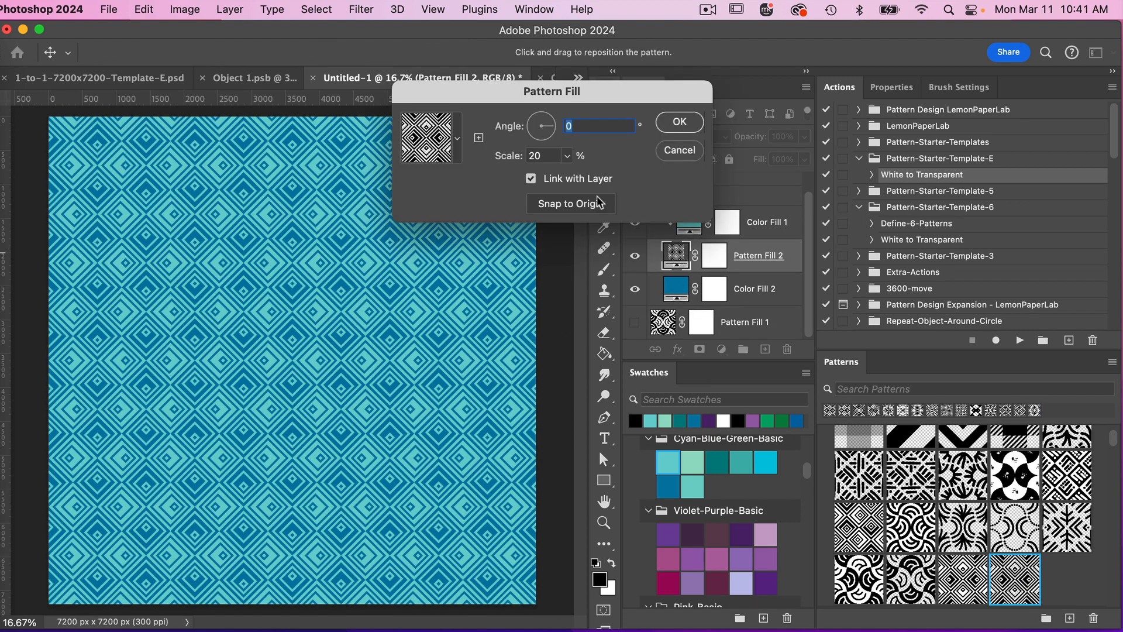
double_click(543, 158)
type("40")
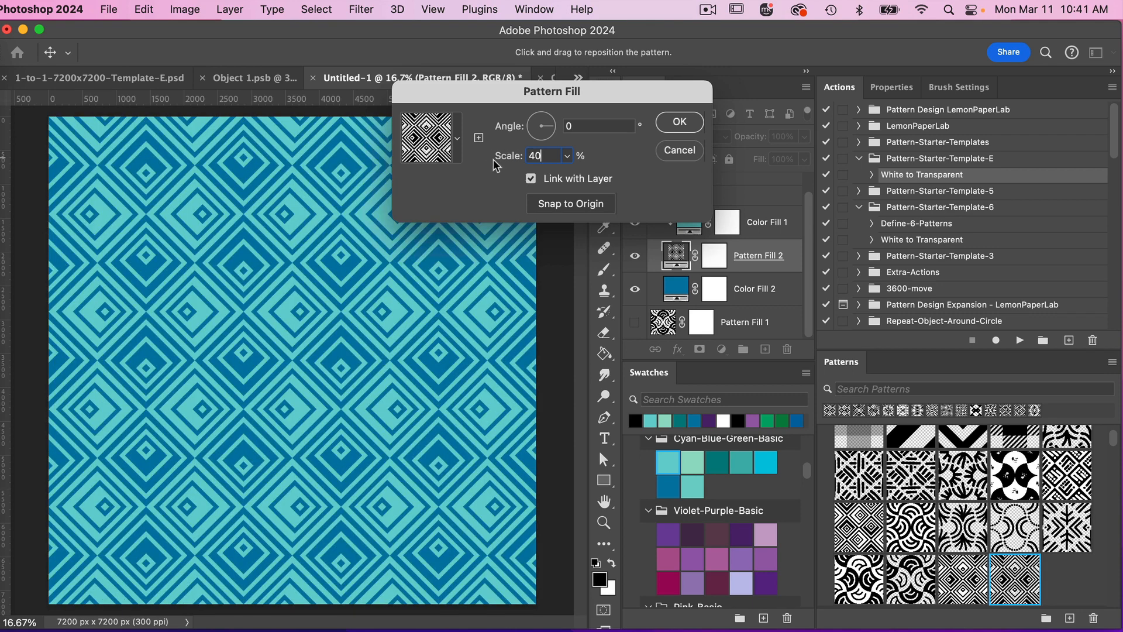
left_click(679, 123)
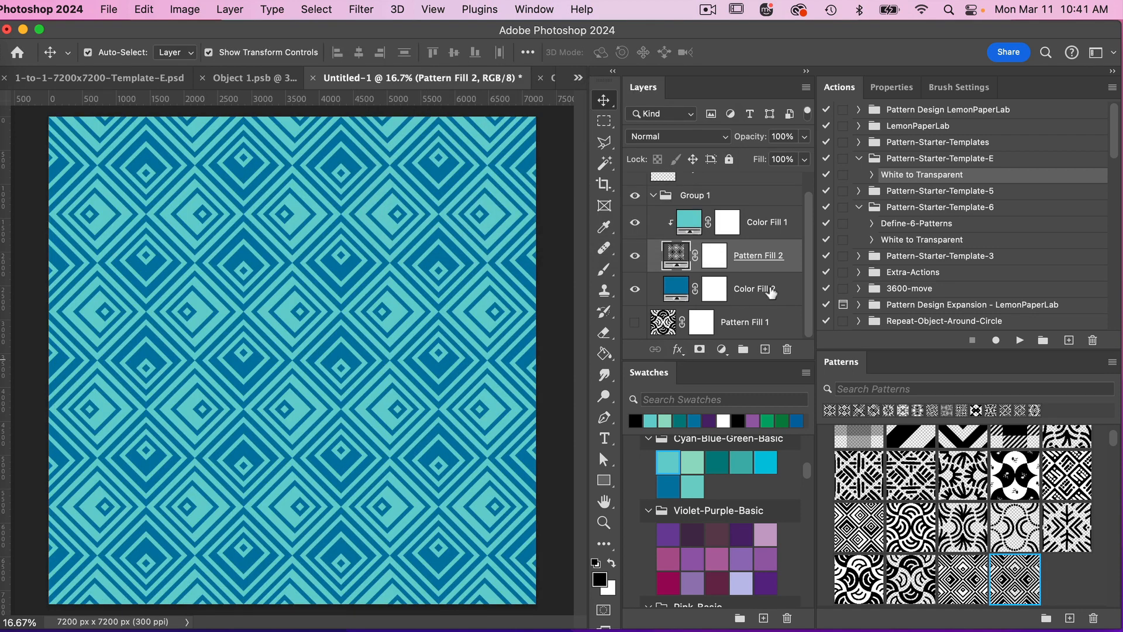
Step: Recolor Color Fill 2 with the dark purple swatch from Violet-Purple-Basic and Color Fill 1 with white (ffffff)
left_click(770, 293)
left_click(742, 535)
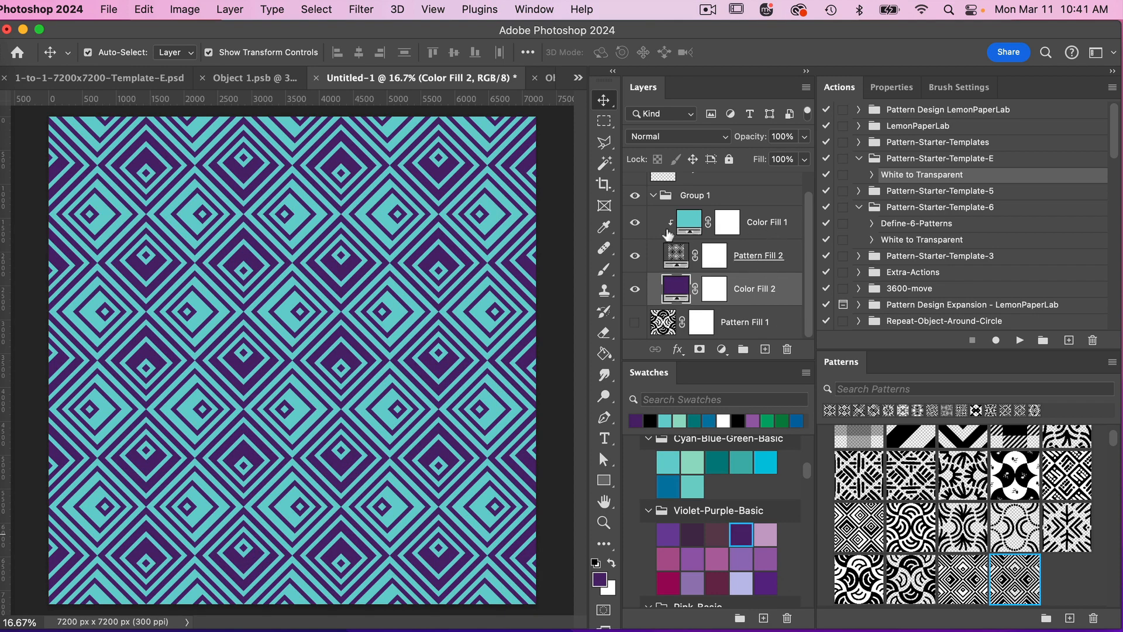
left_click(766, 223)
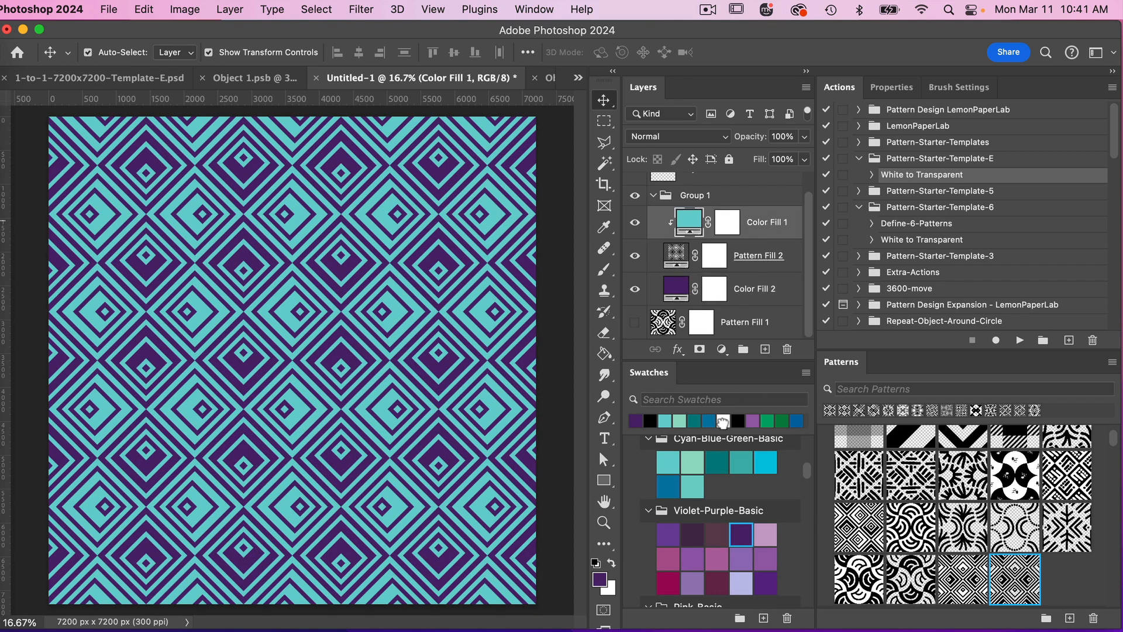
left_click(724, 422)
double_click(689, 223)
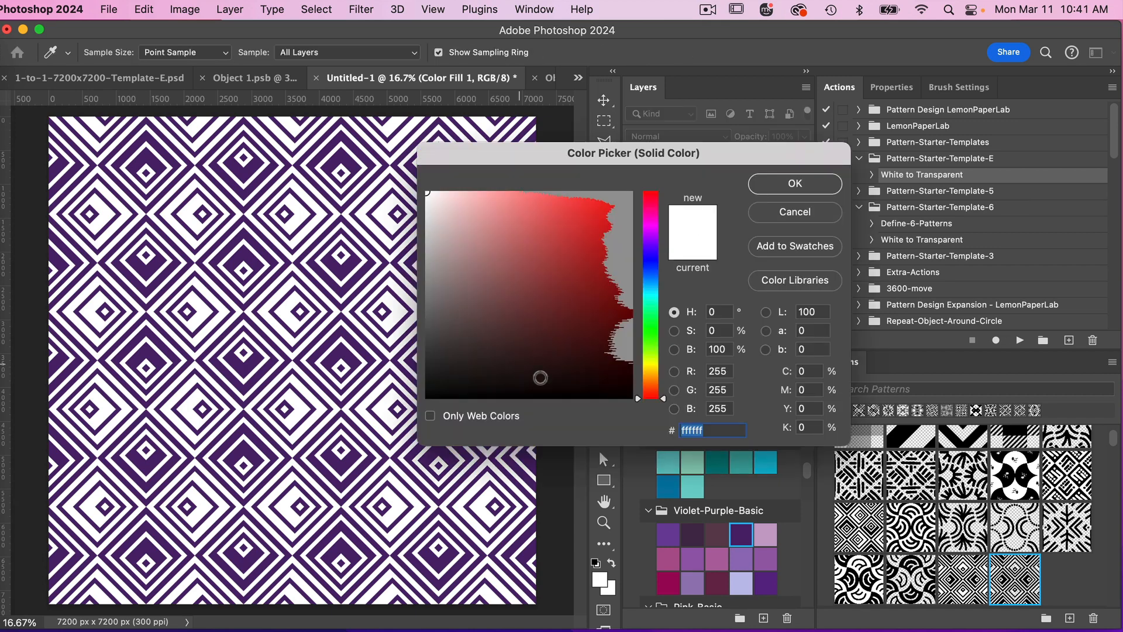
left_click(795, 184)
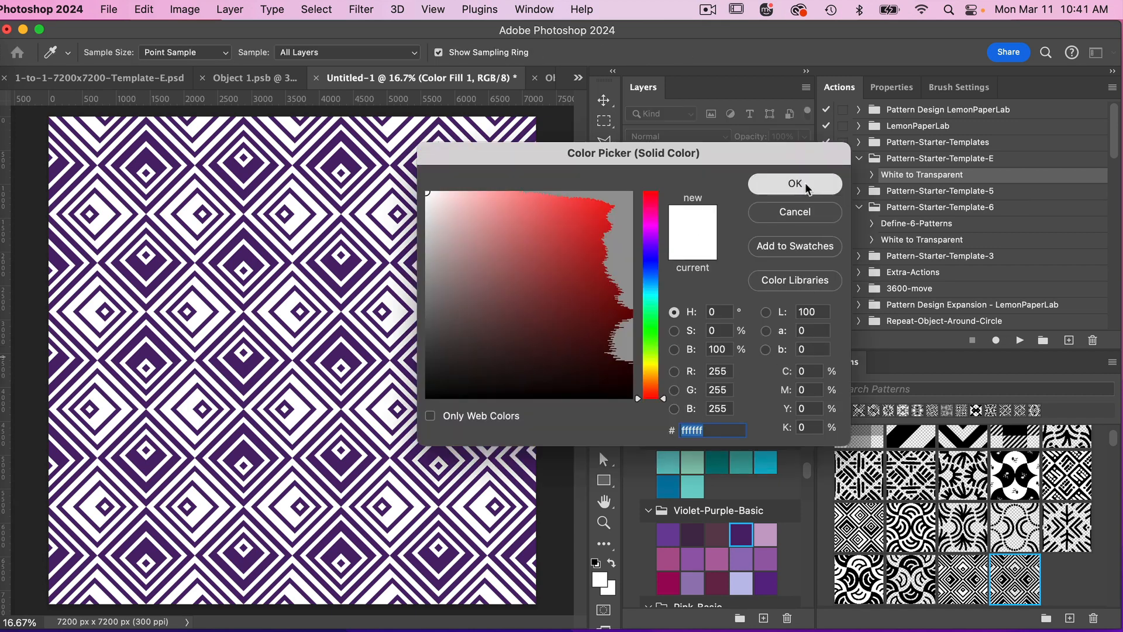
Step: Set the opacity of the Pattern Fill 2 layer to 50%
left_click(677, 256)
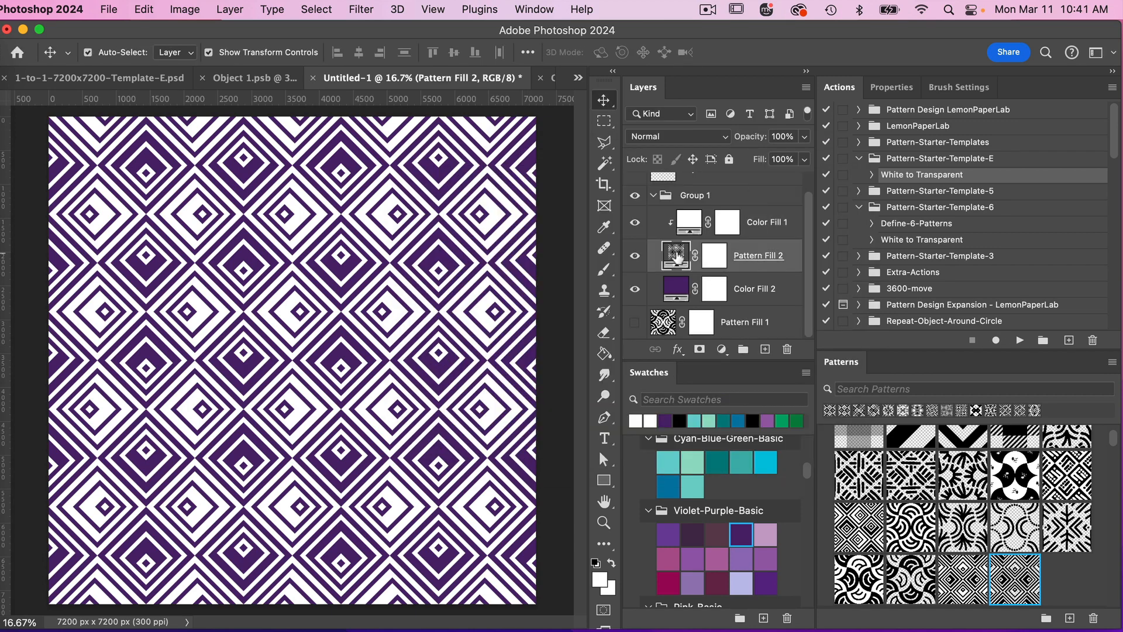
left_click(780, 136)
type("50")
key("Return")
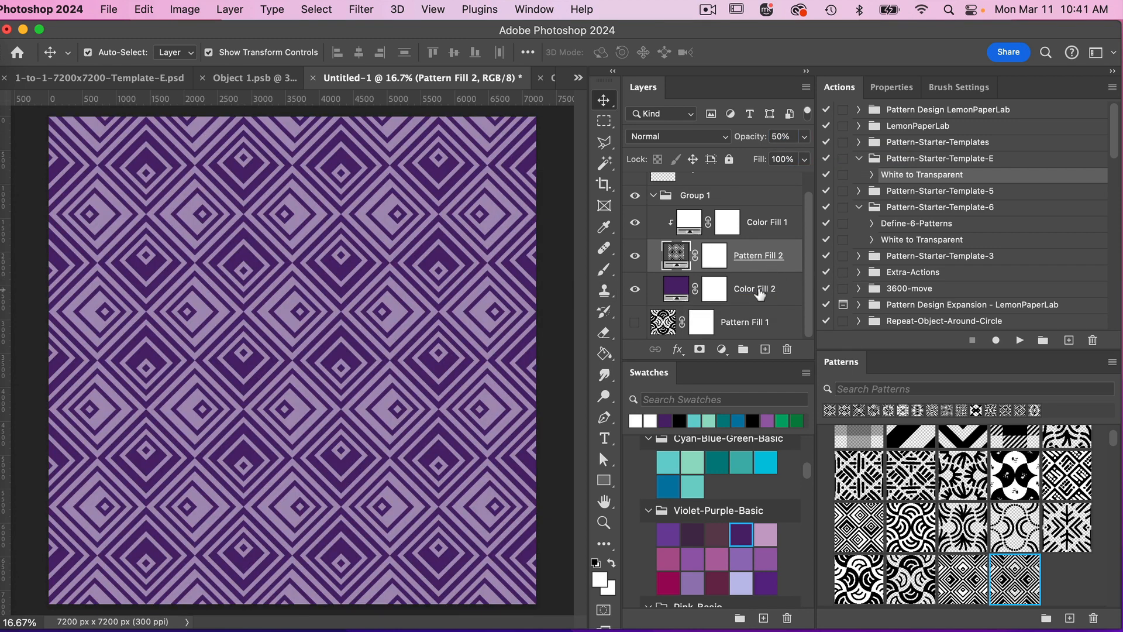
Step: Recolor the Color Fill 2 layer with the coral swatch from the Pink-Basic group
left_click(760, 294)
scroll(720, 541, "down", 5)
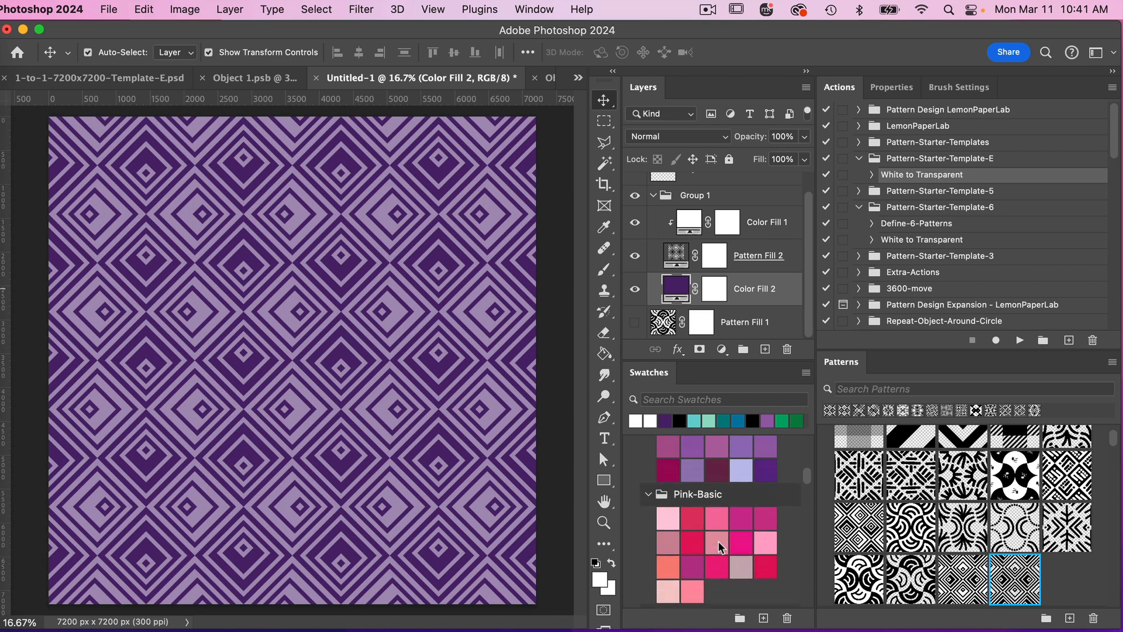
left_click(741, 518)
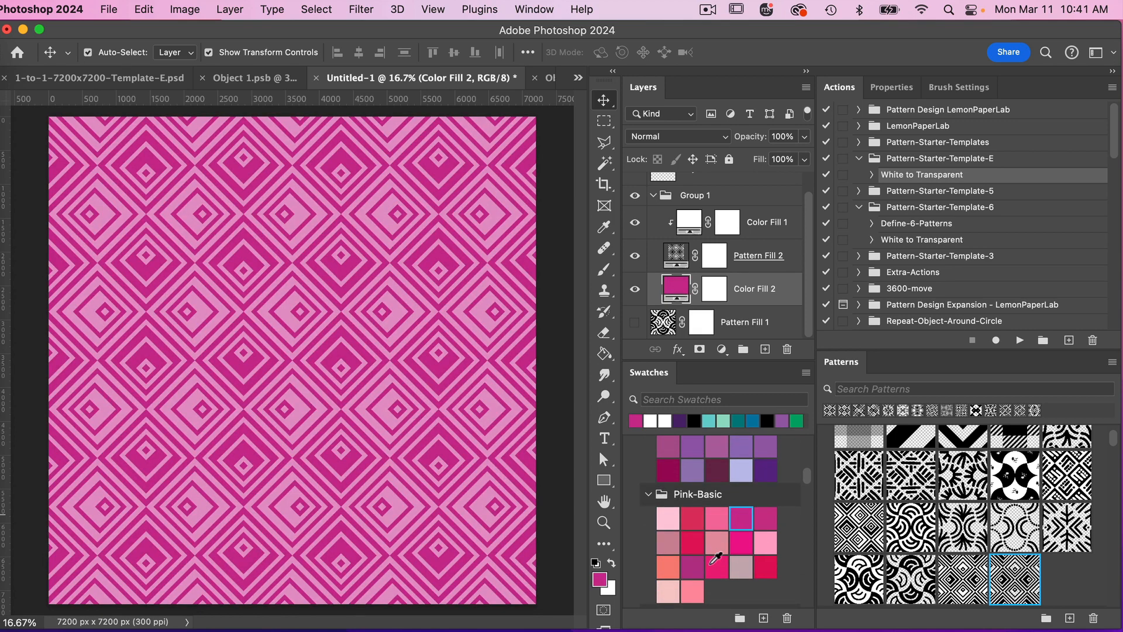
left_click(668, 566)
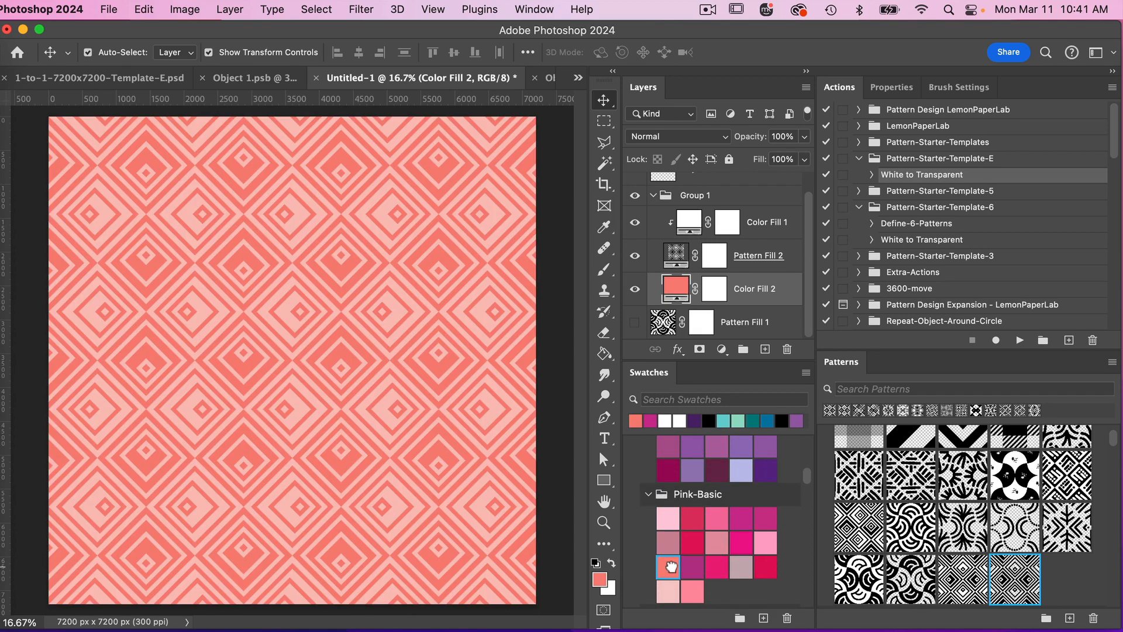
left_click(692, 591)
left_click(663, 575)
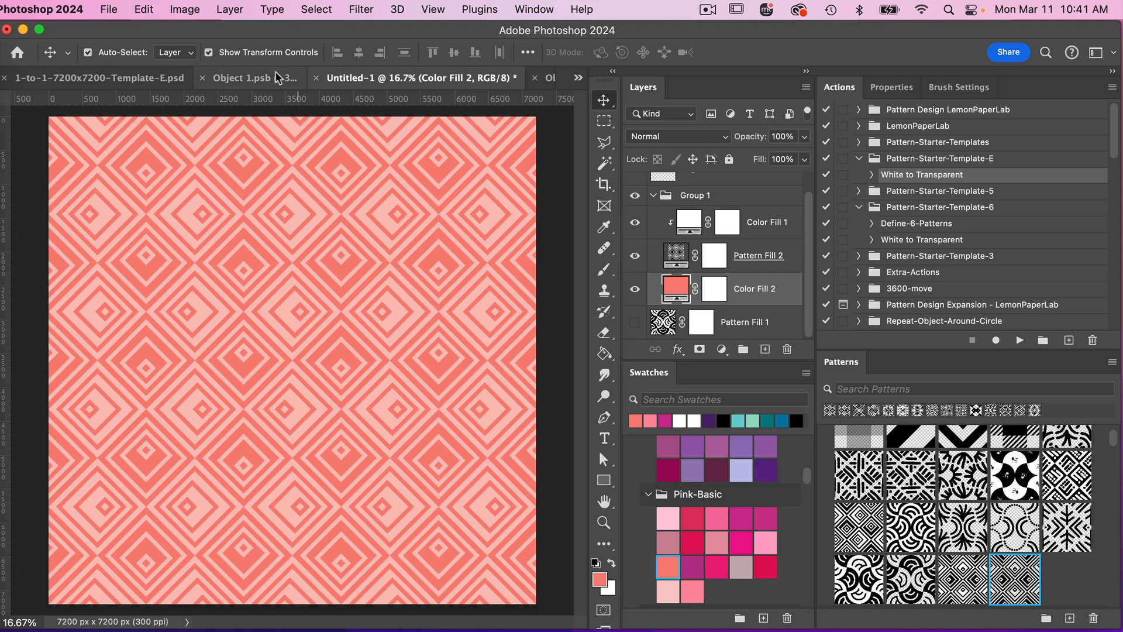
Step: In Object 1.psb, show Layer 2, hide Shape 1, Shape 1 copy and Shape 1 copy 2, and save the file
left_click(146, 85)
scroll(702, 269, "down", 1)
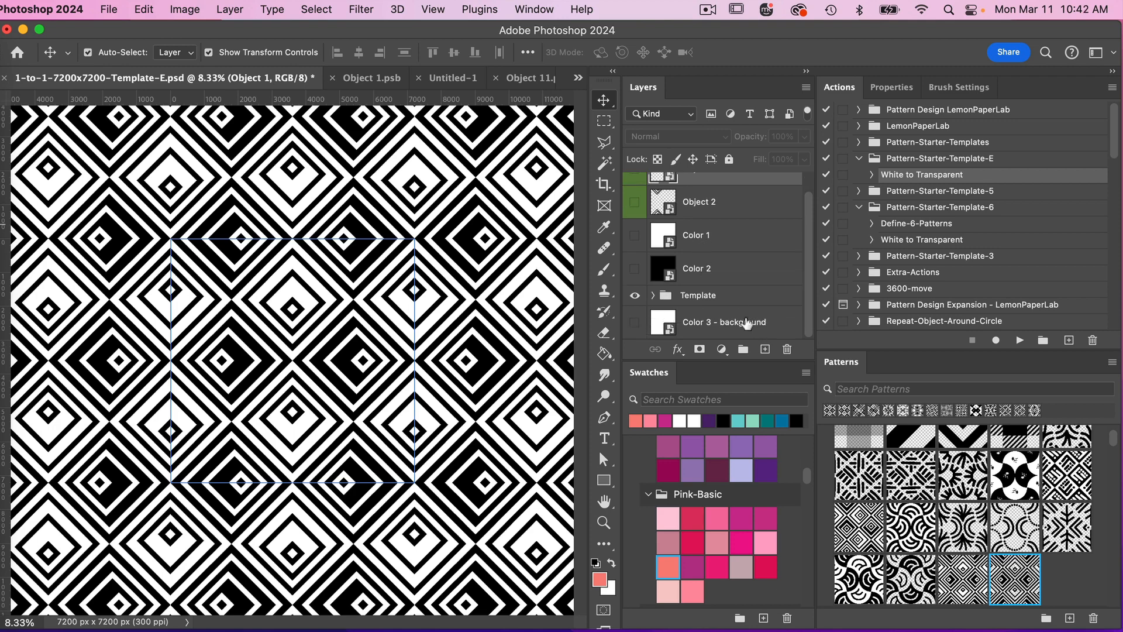
scroll(723, 240, "up", 1)
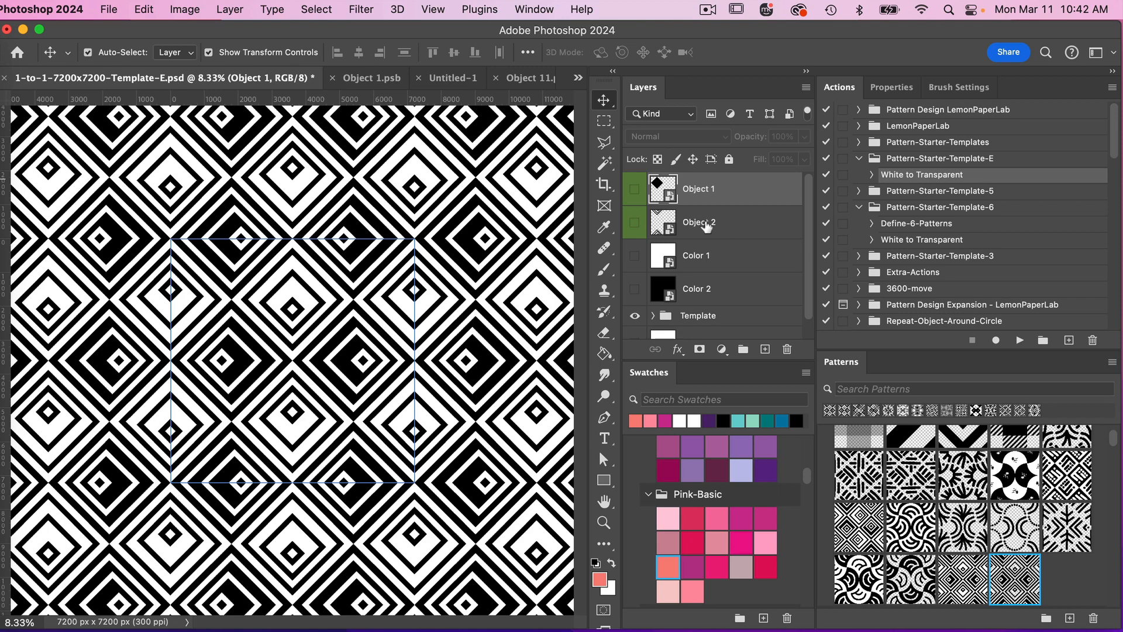
left_click(370, 78)
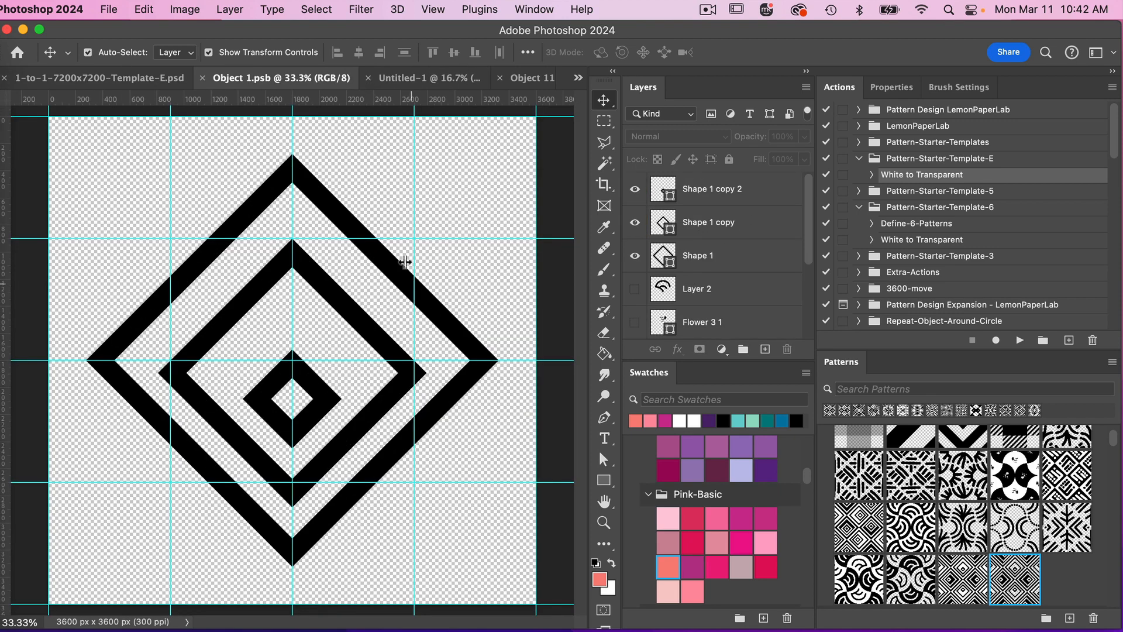
scroll(766, 283, "down", 1)
left_click(634, 262)
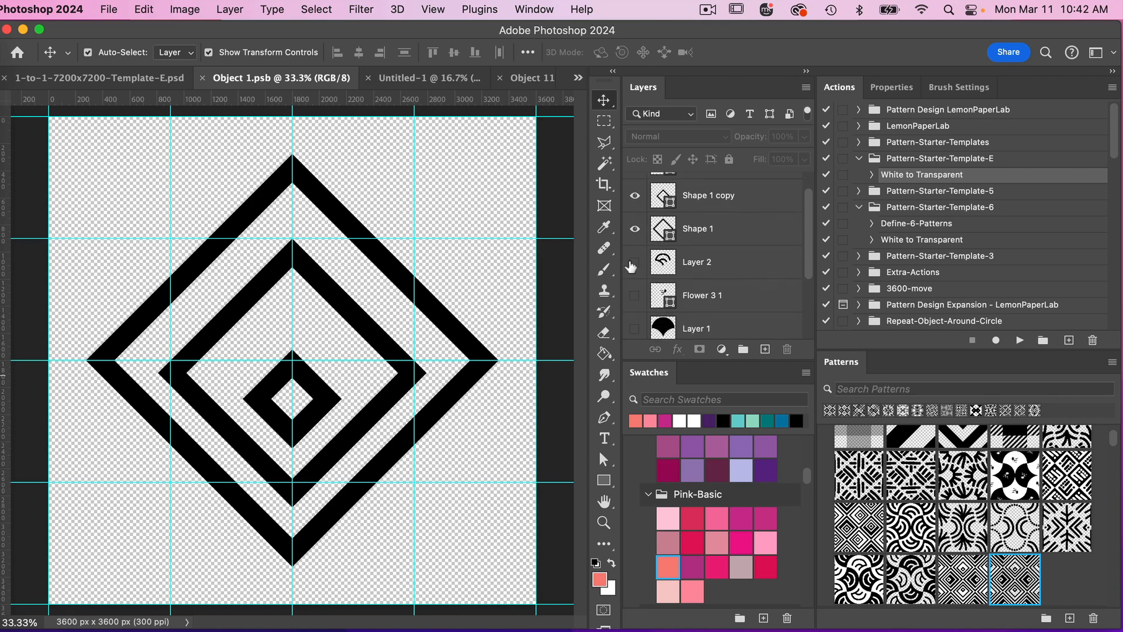
scroll(702, 246, "up", 1)
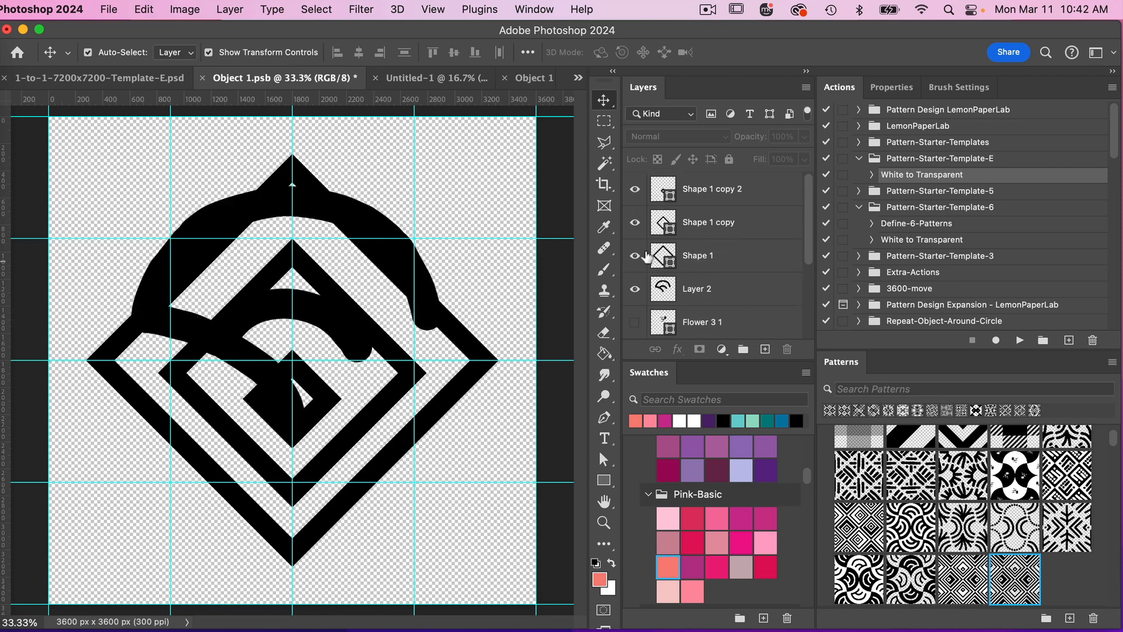
left_click(635, 255)
left_click(634, 223)
left_click(635, 189)
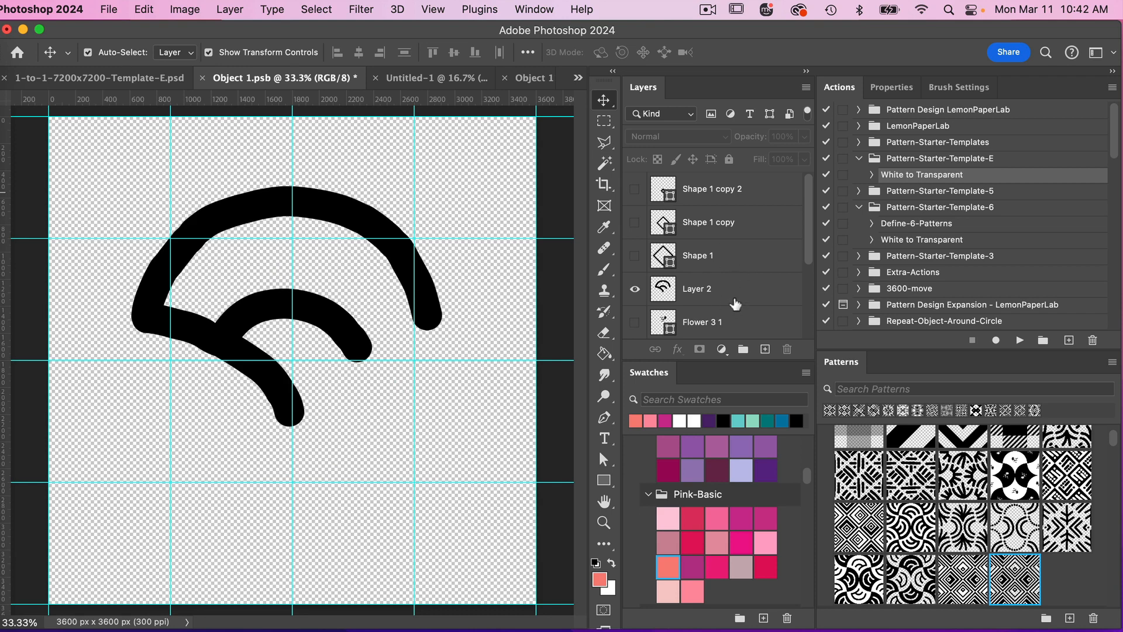
scroll(736, 303, "down", 4)
scroll(736, 302, "up", 4)
key("super+s")
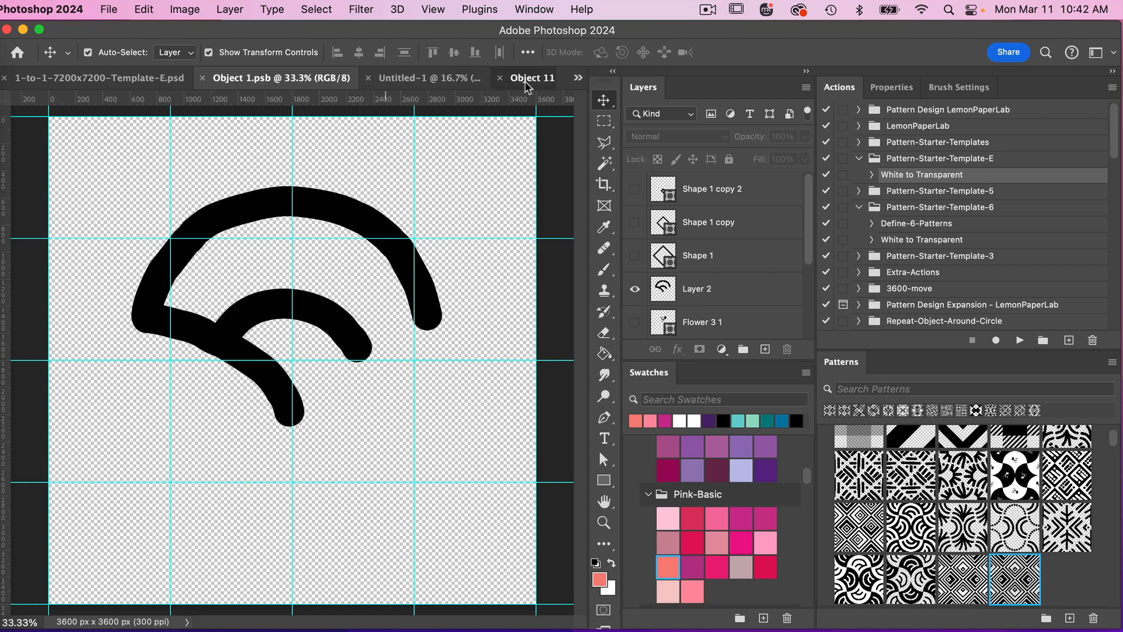
Step: In Object 11.psb, hide Shape 2 and show Shape 3, then save it and return to the template document
left_click(514, 80)
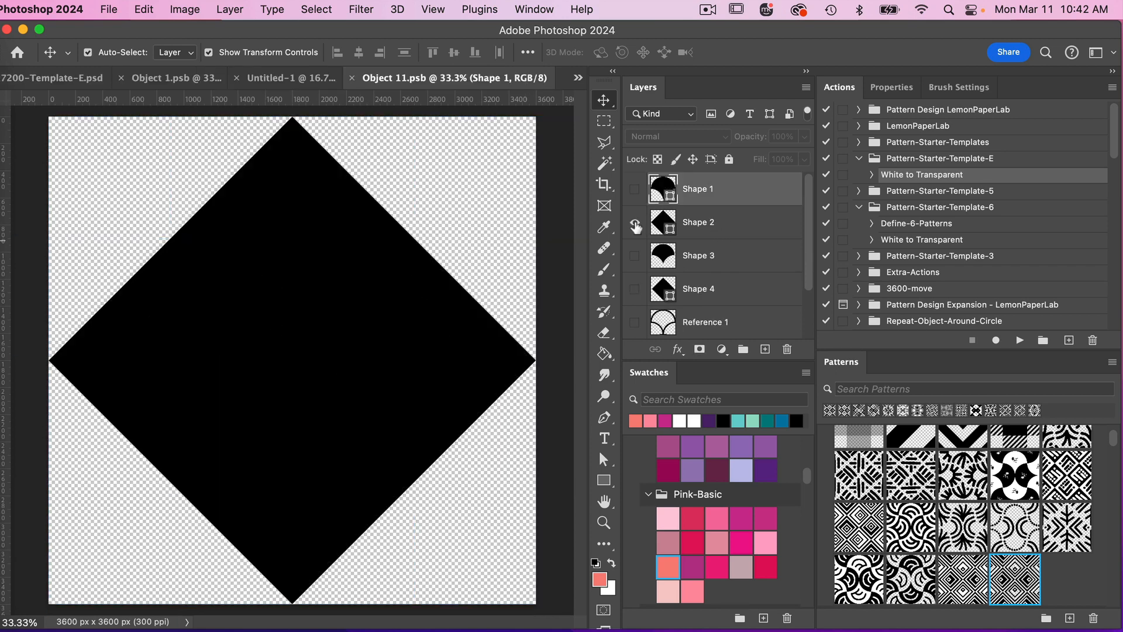
left_click(635, 223)
left_click(635, 257)
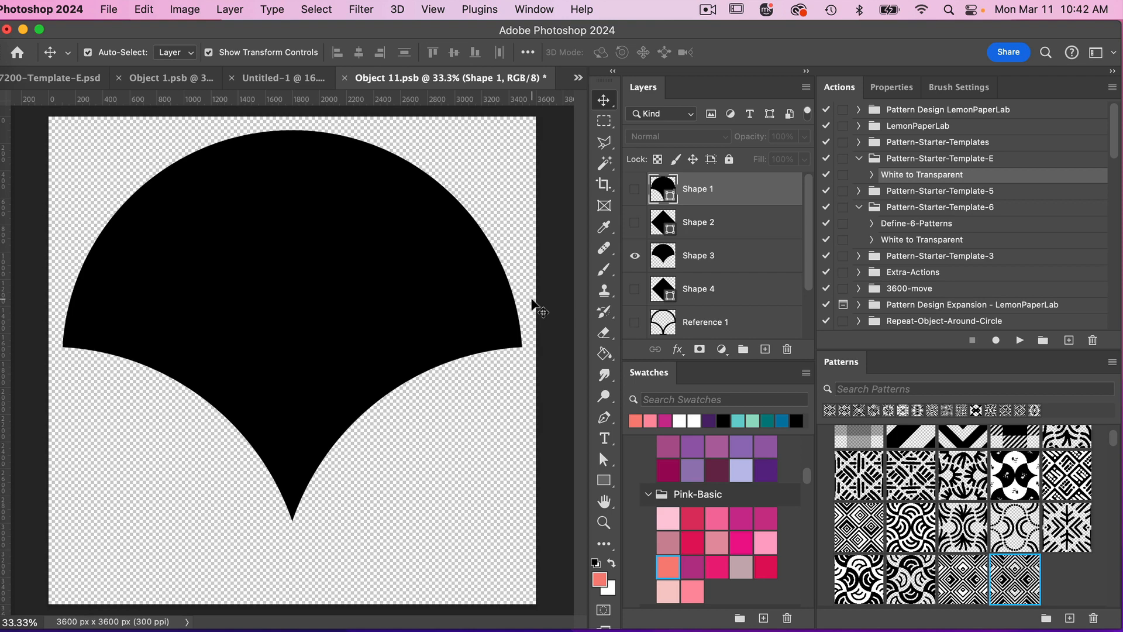
key("super+s")
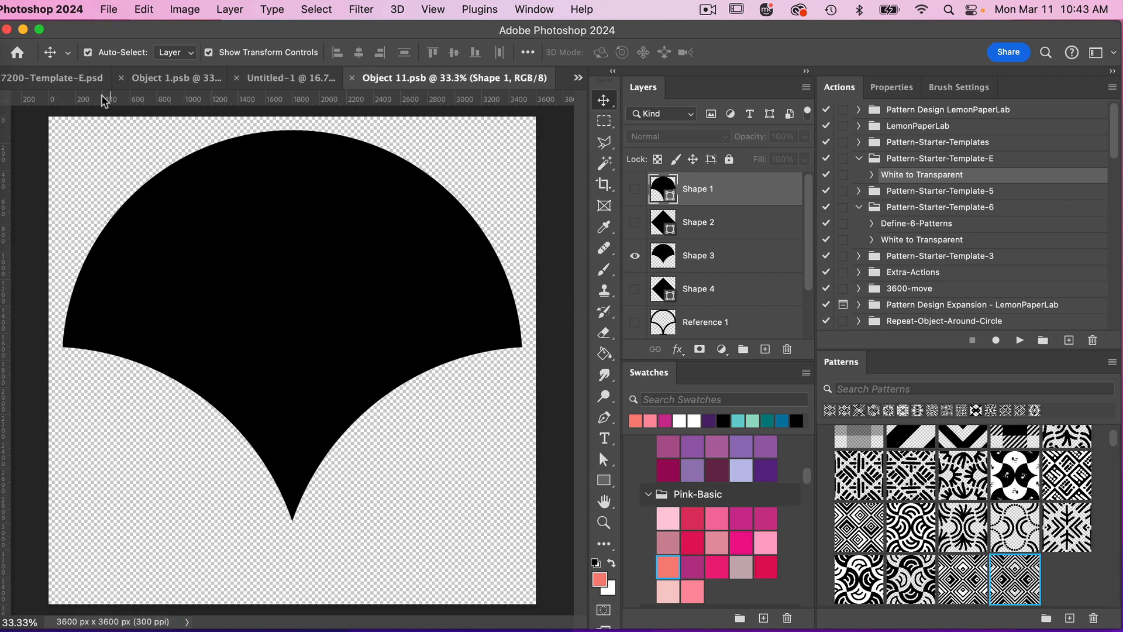
left_click(65, 78)
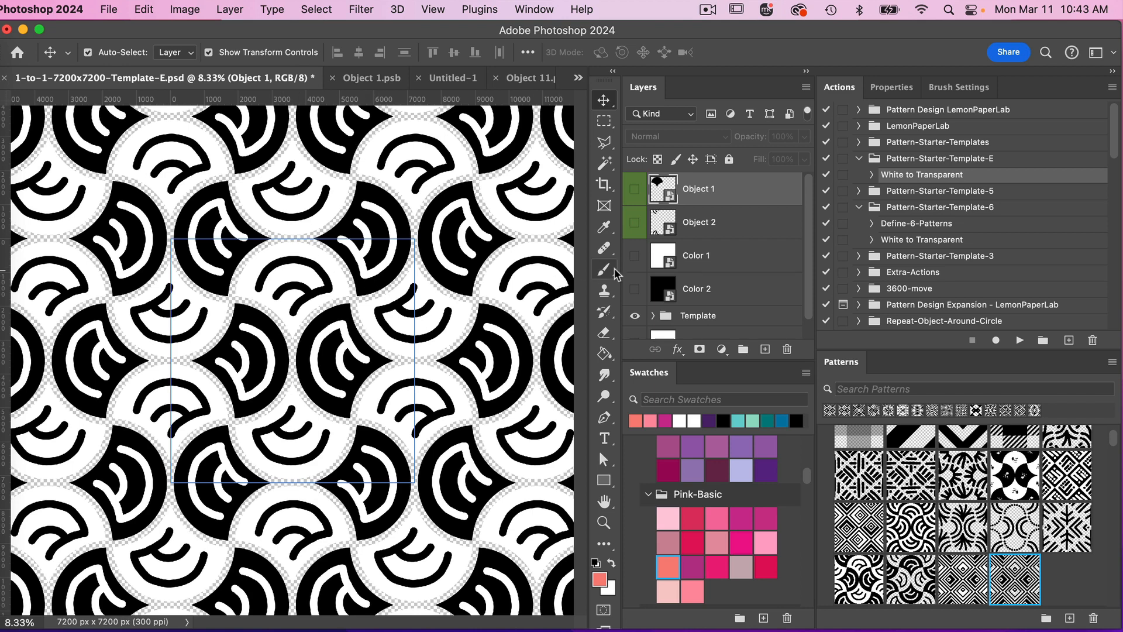
Step: Show the Color 3 - background layer and fill the Color 1 smart object with blue, saving it to update the template
scroll(763, 263, "down", 1)
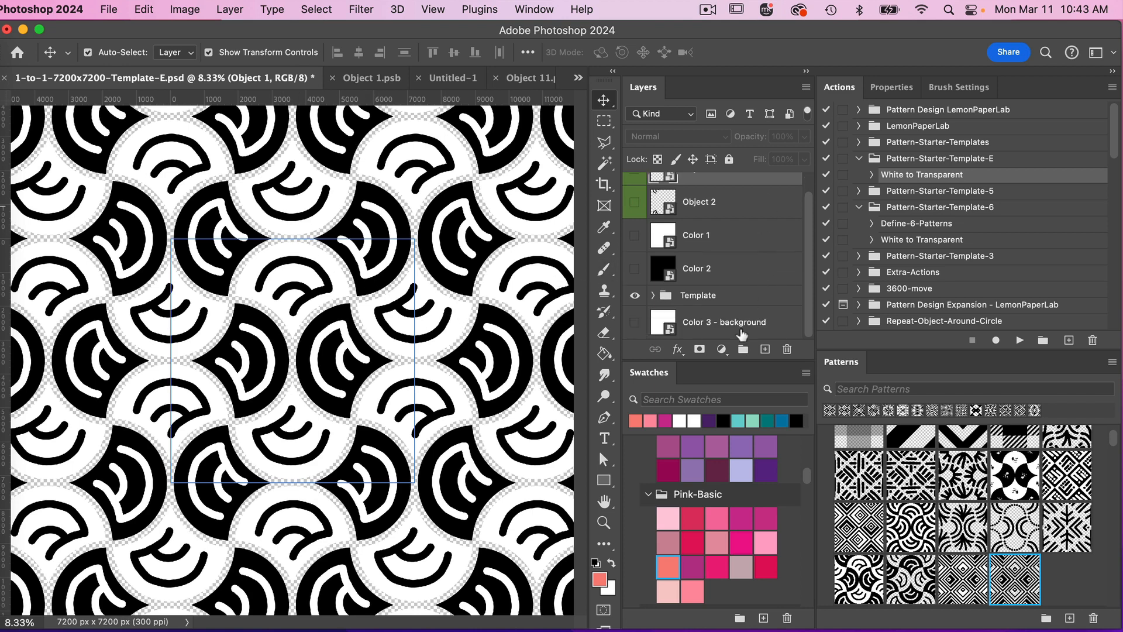
left_click(635, 323)
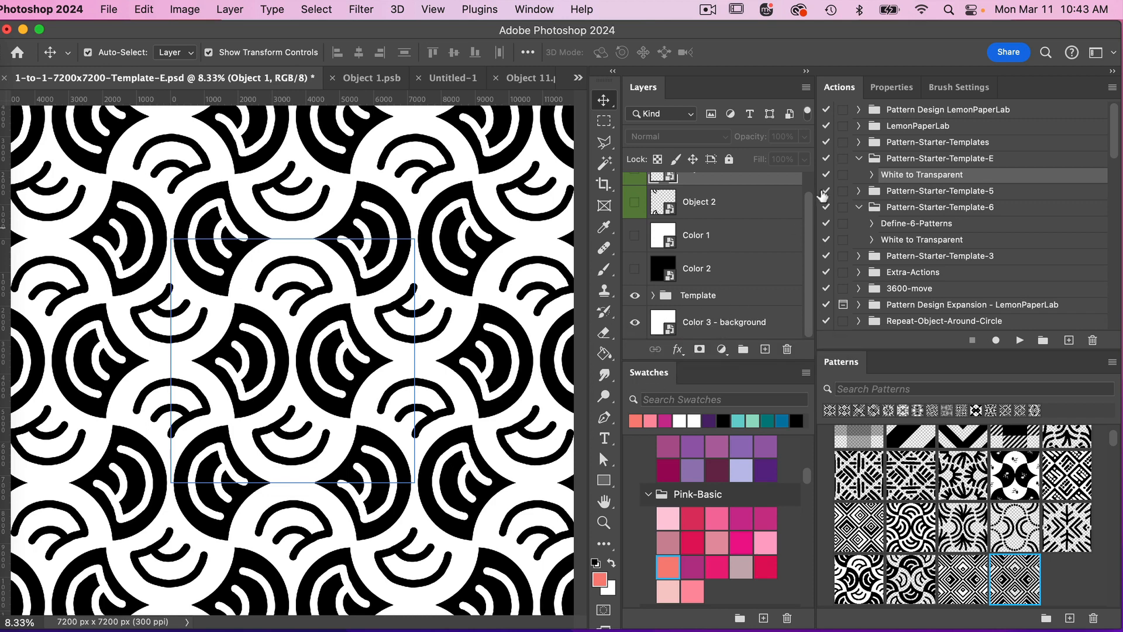
left_click(720, 240)
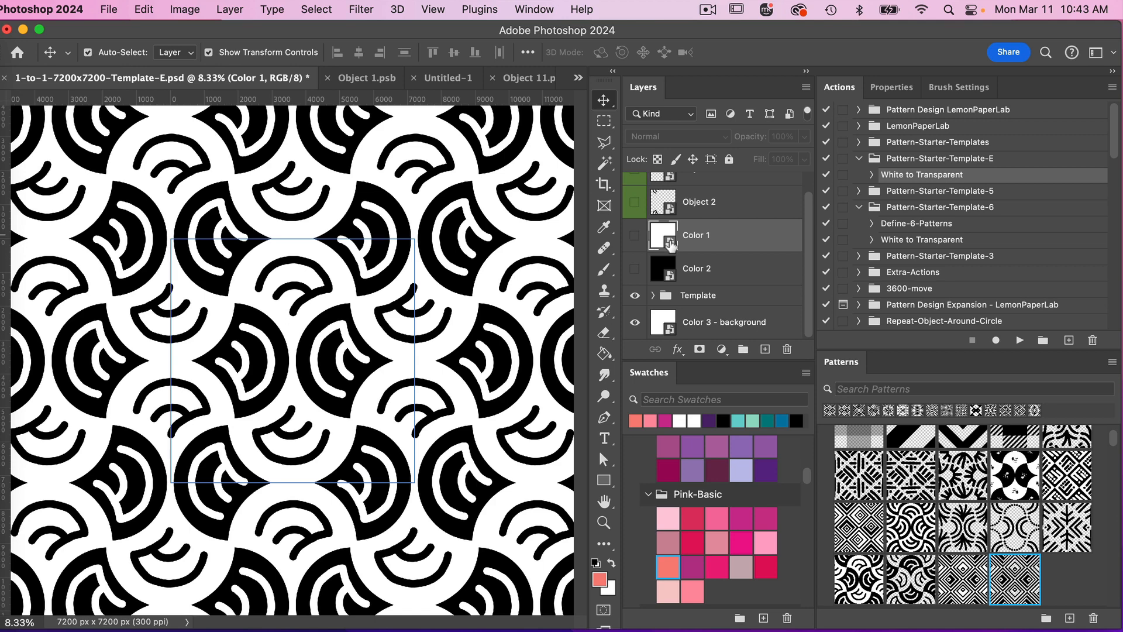
double_click(671, 245)
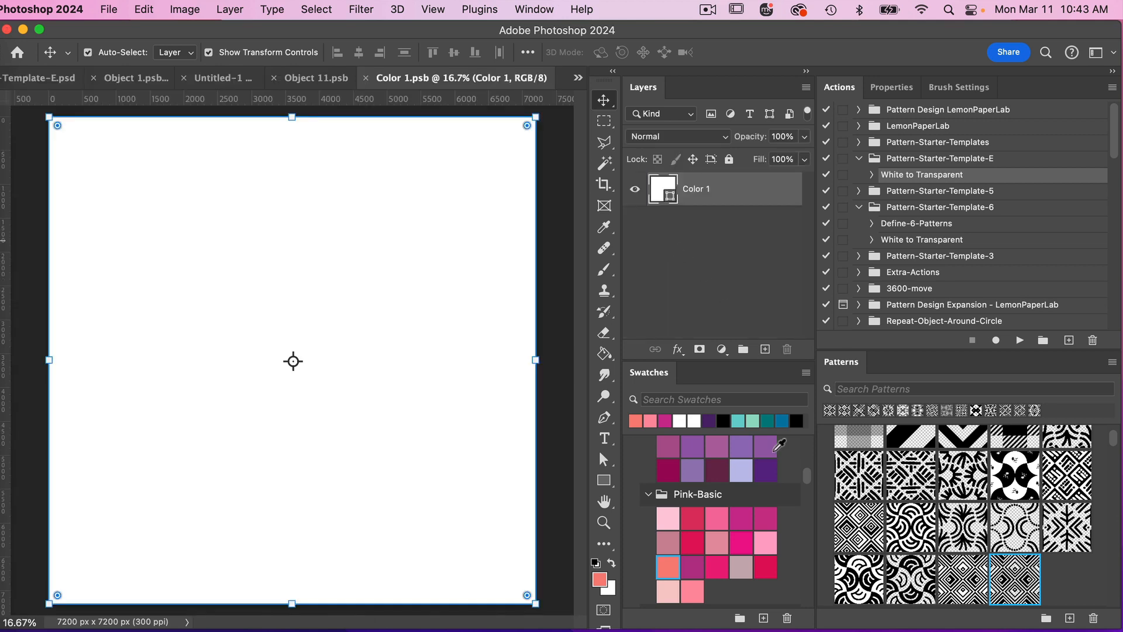
left_click(784, 421)
key("alt+BackSpace")
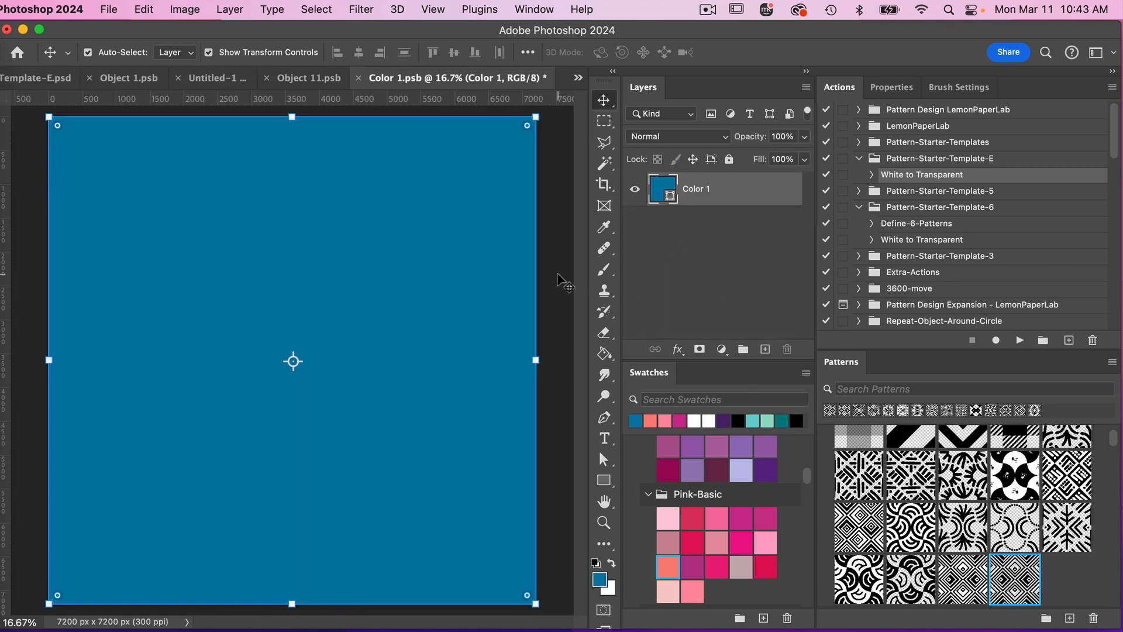
key("super+s")
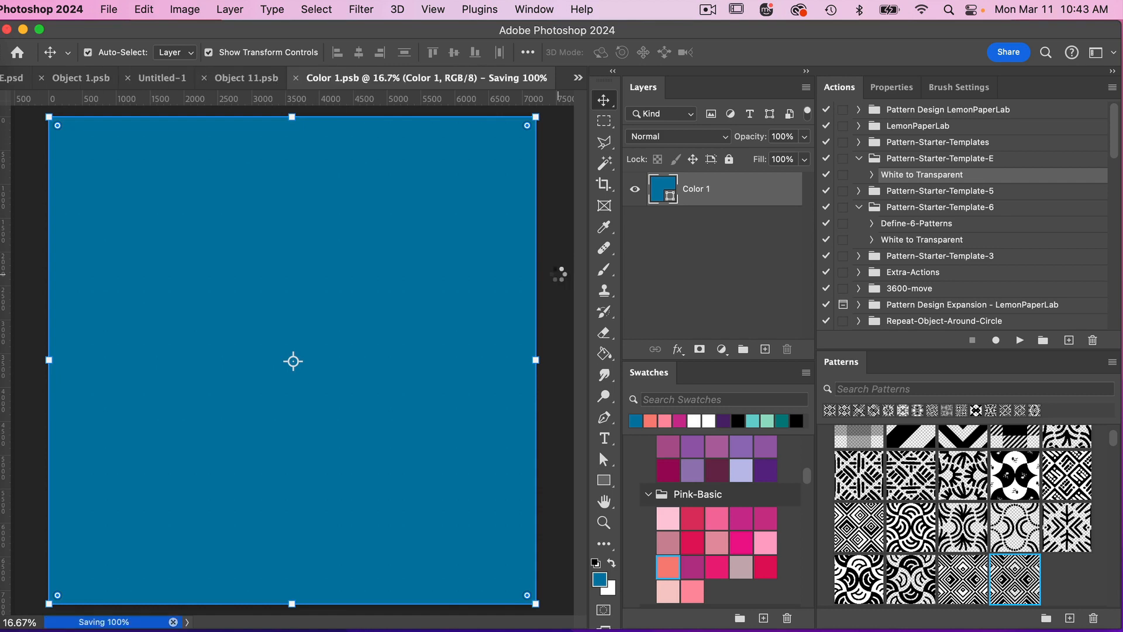
left_click(49, 81)
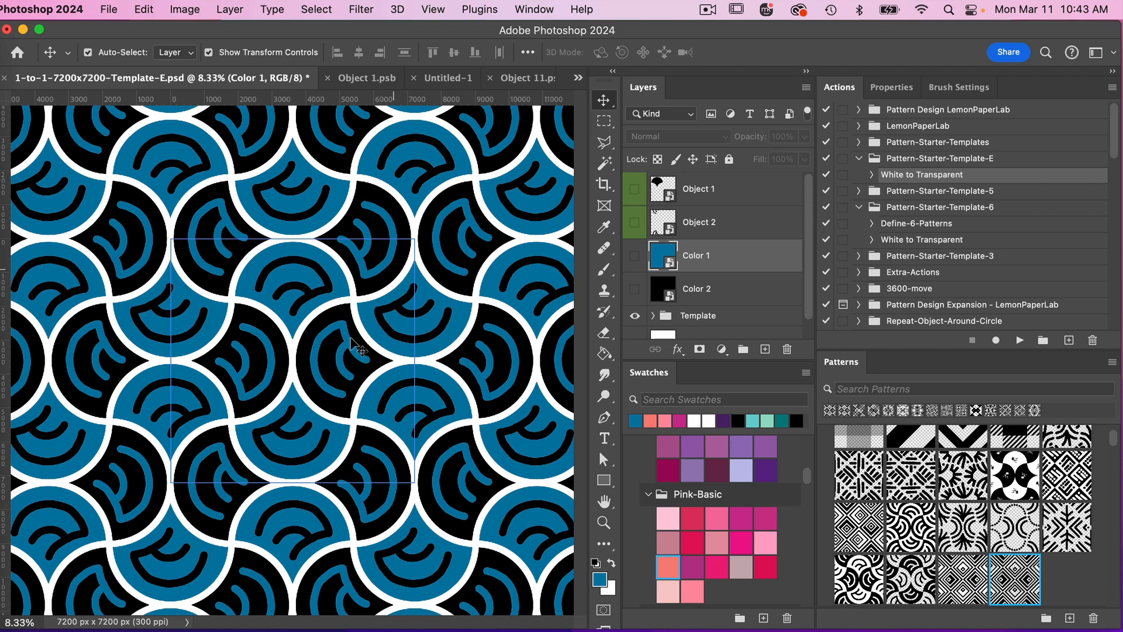
Step: Hide the Color 3 - background layer and refill the Color 1 smart object with white, saving and closing it
scroll(726, 288, "down", 1)
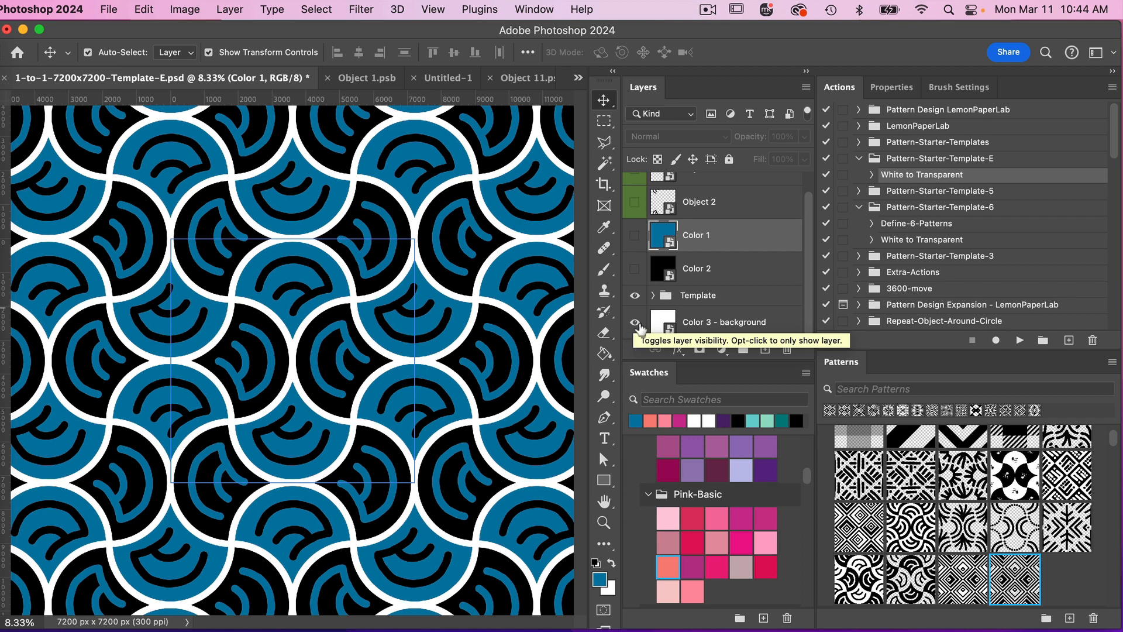
left_click(636, 324)
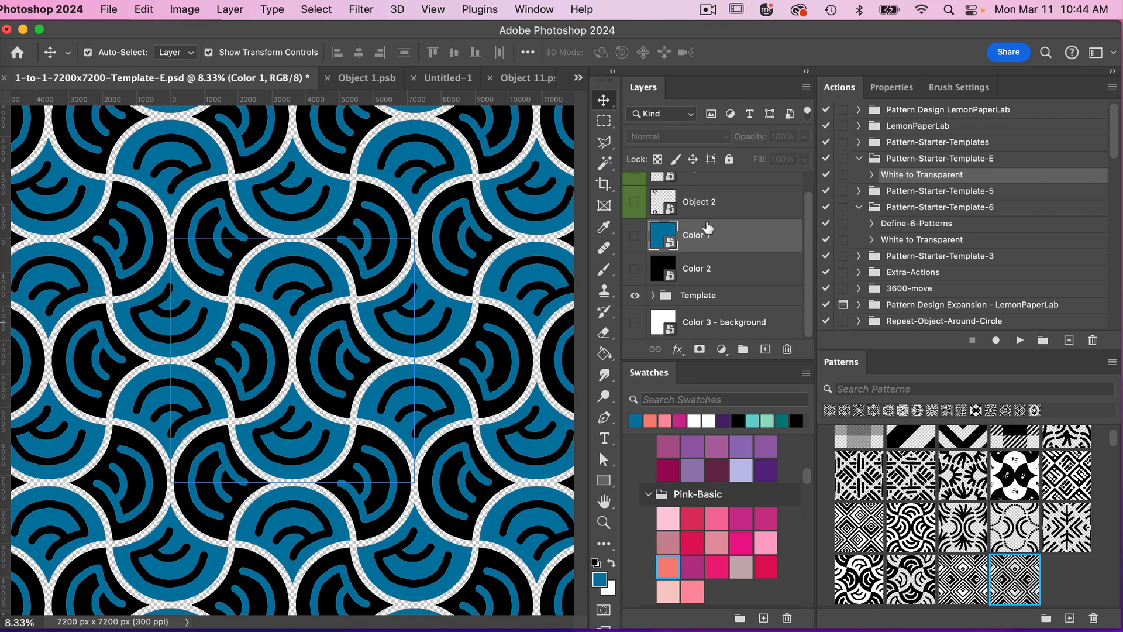
scroll(708, 228, "up", 1)
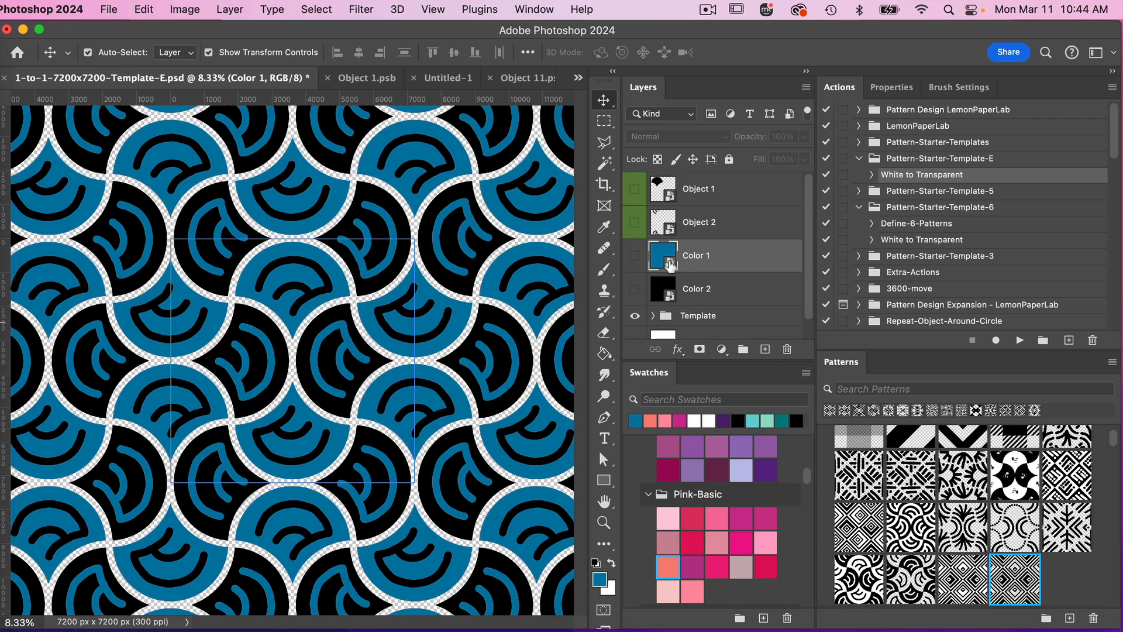
double_click(669, 267)
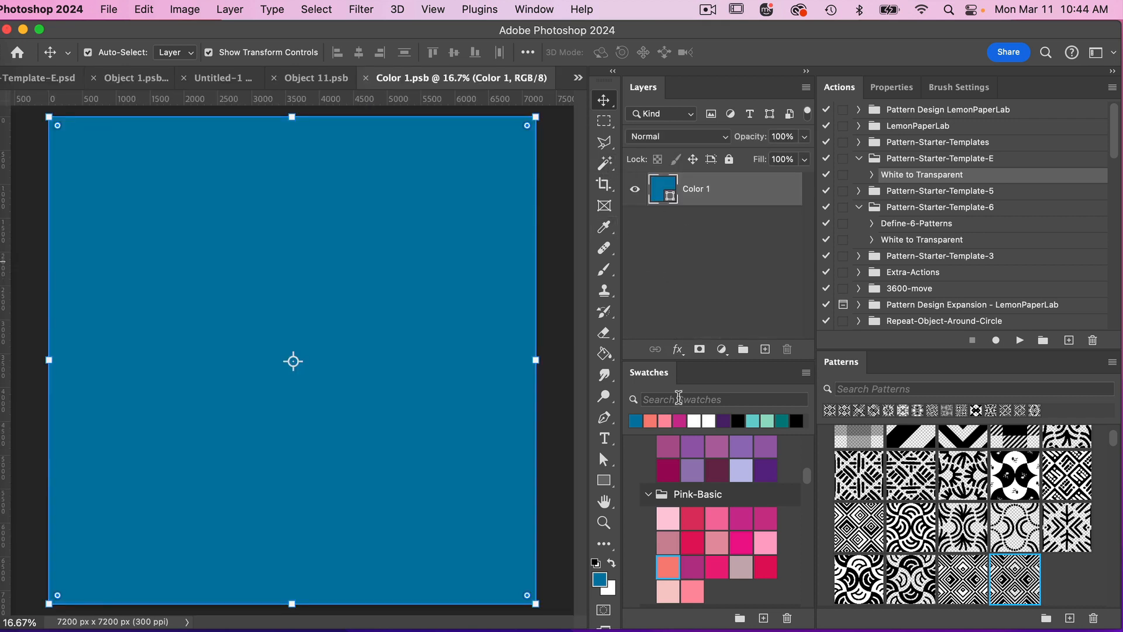
left_click(696, 421)
key("alt+BackSpace")
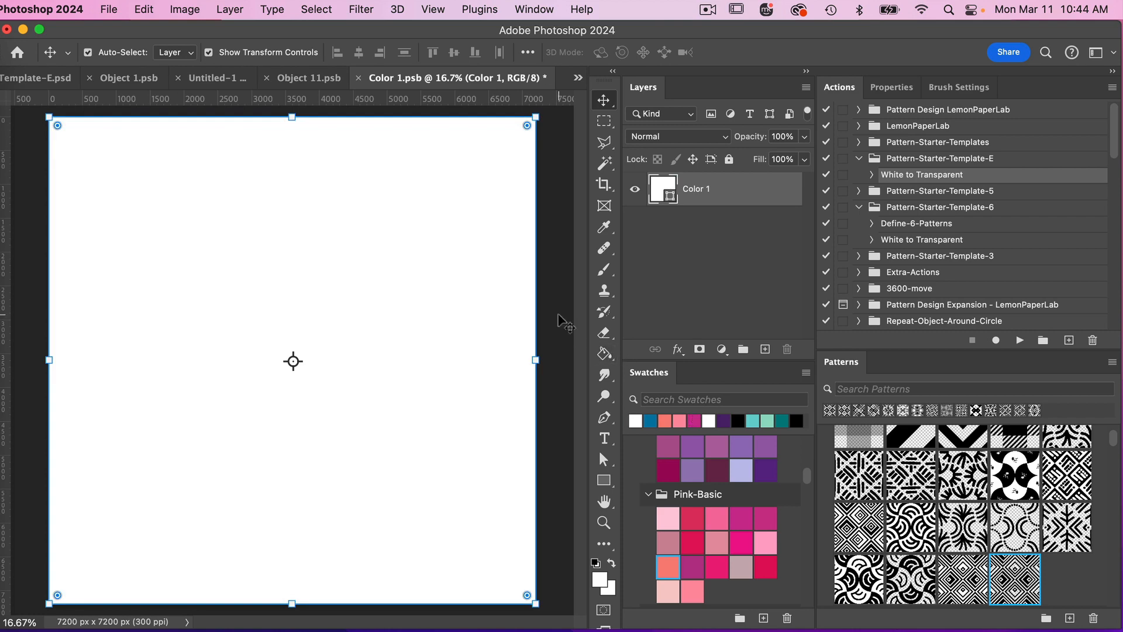
key("super+s")
key("super+w")
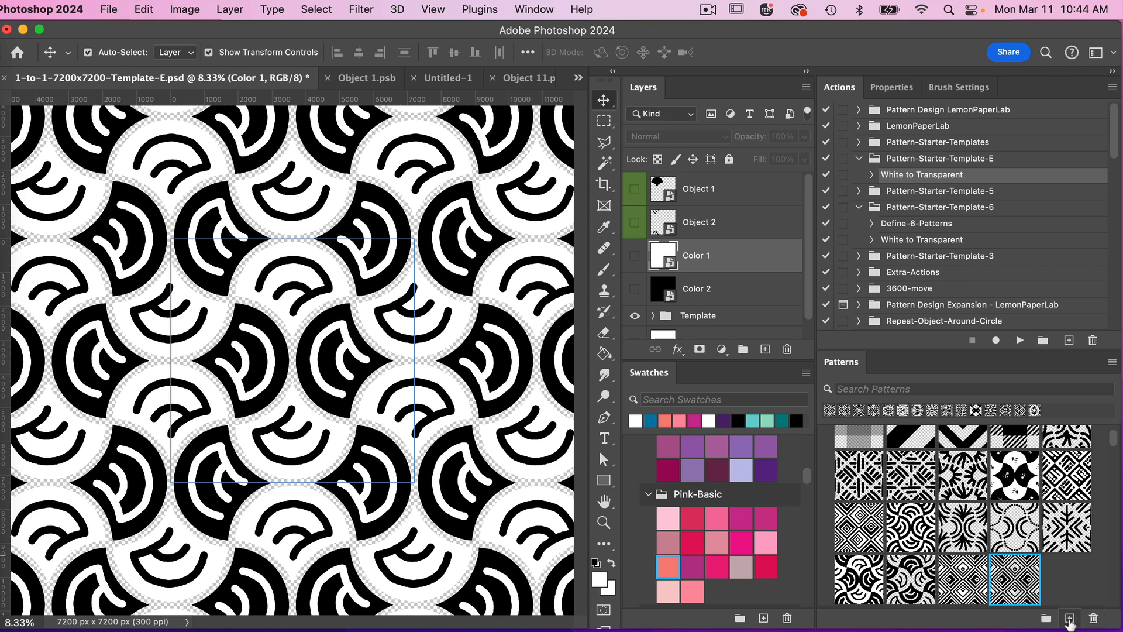
Step: Define a new pattern from the template under the name 1-to-1-7200x7200-Template-E.psd
left_click(1069, 619)
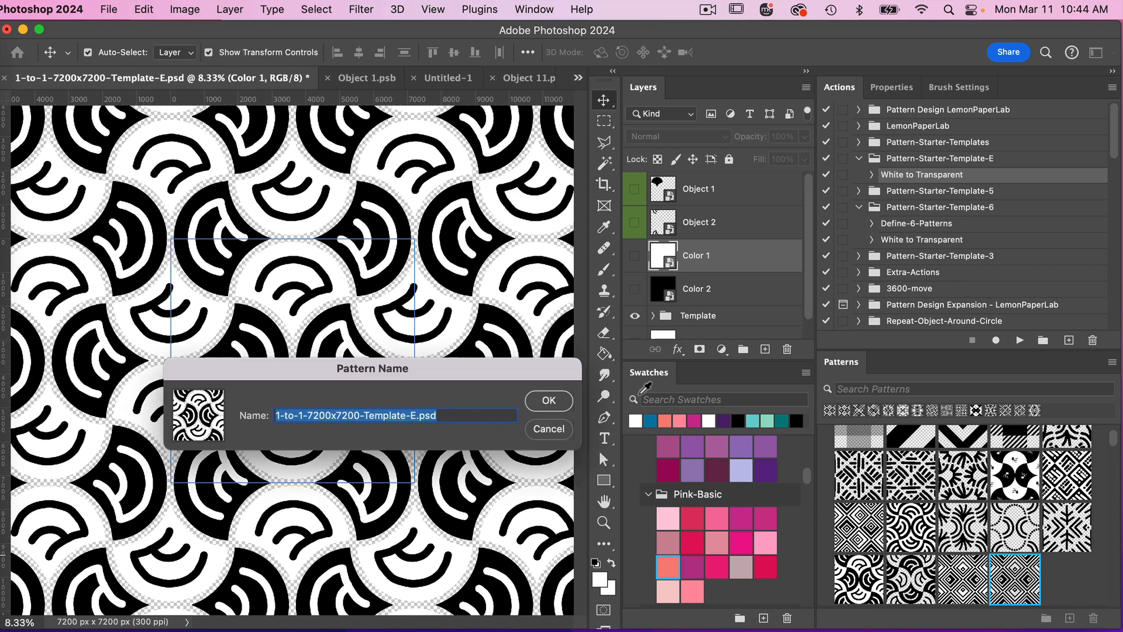
left_click(540, 400)
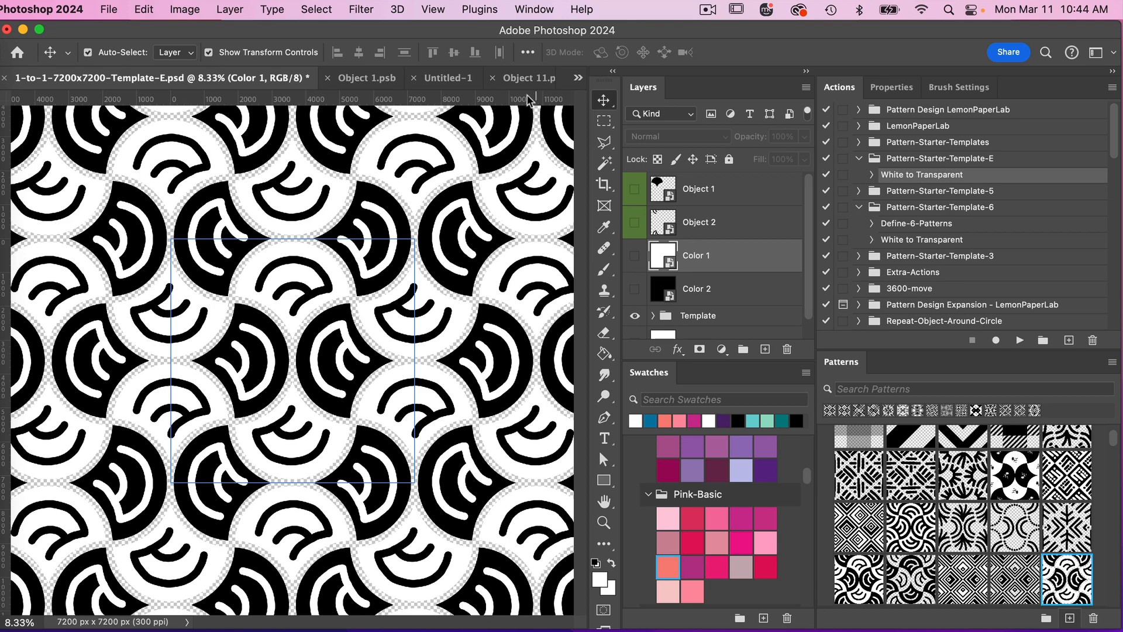
Step: Hide Group 1 in the Untitled-1 document and add the new scallop pattern to the canvas as a pattern fill
left_click(449, 78)
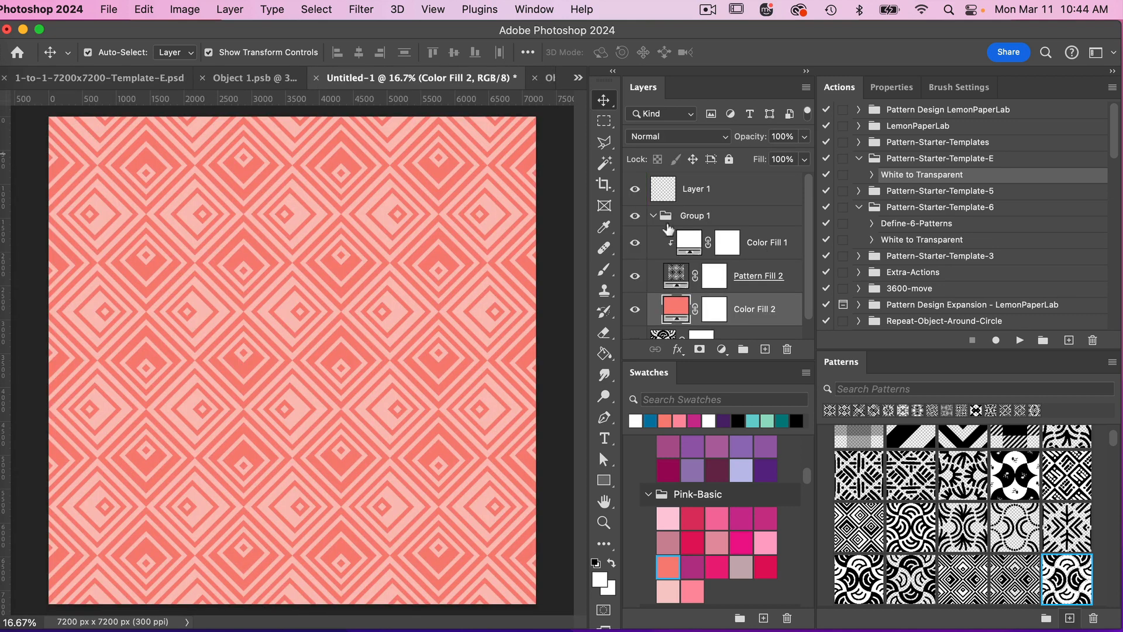
left_click(634, 215)
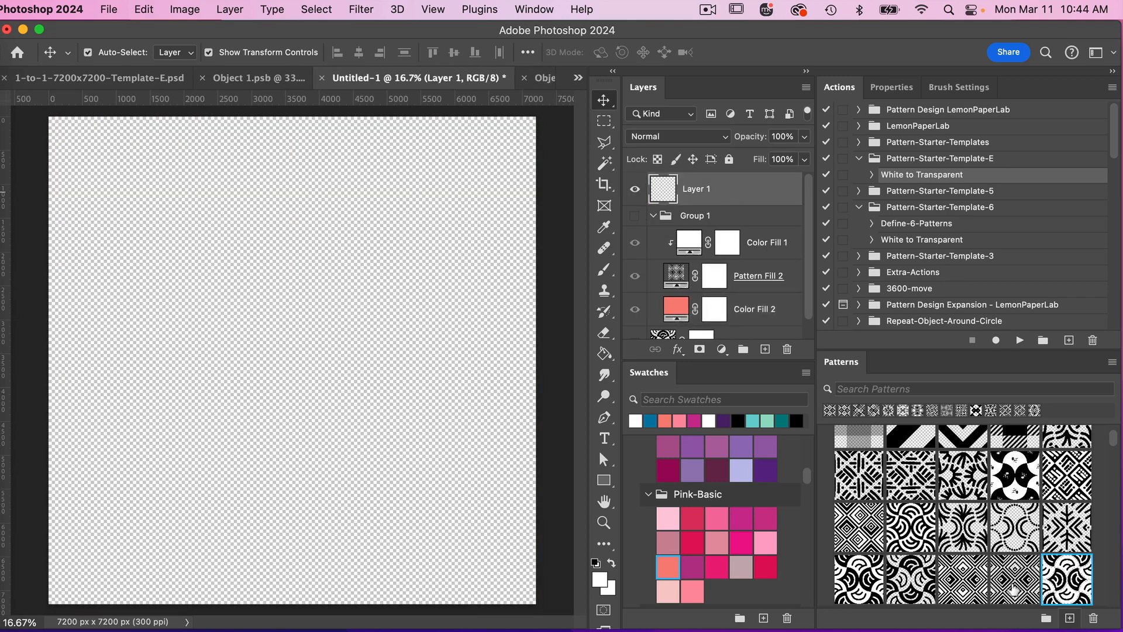
left_click_drag(1067, 578, 521, 415)
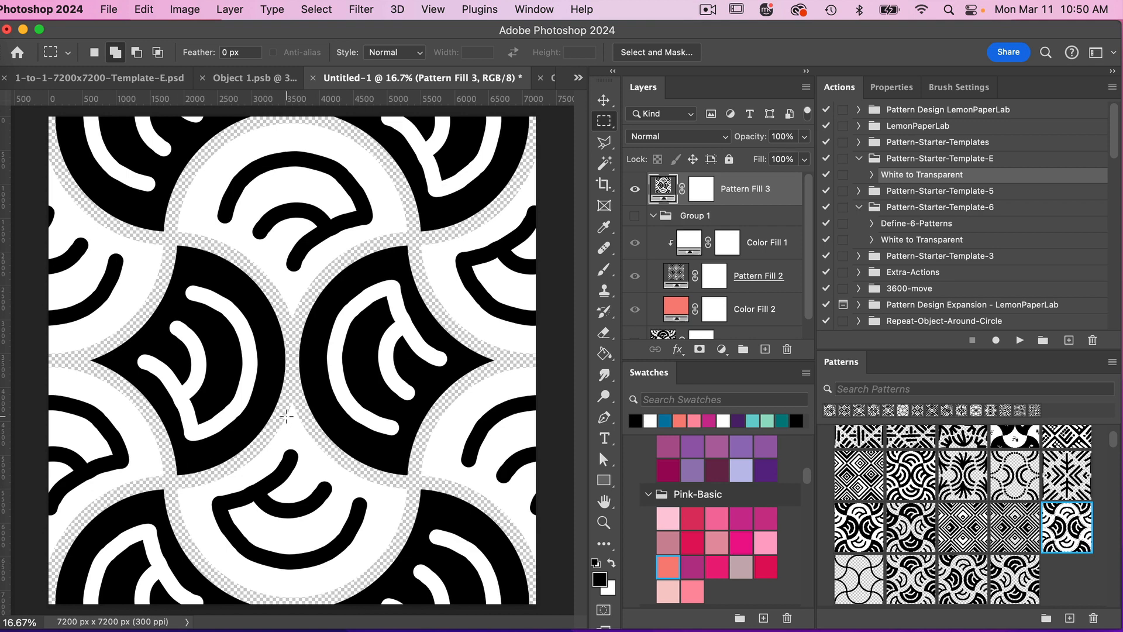
Step: Rasterize the Pattern Fill 3 layer and select all of its white areas with the Magic Wand
right_click(754, 195)
left_click(776, 505)
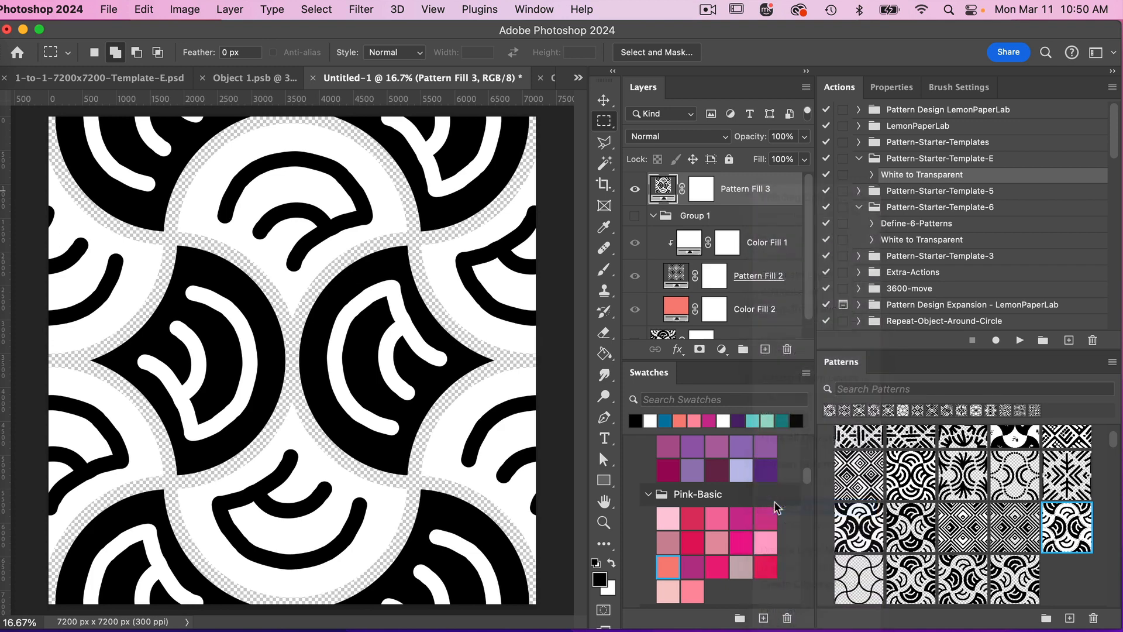
left_click(605, 164)
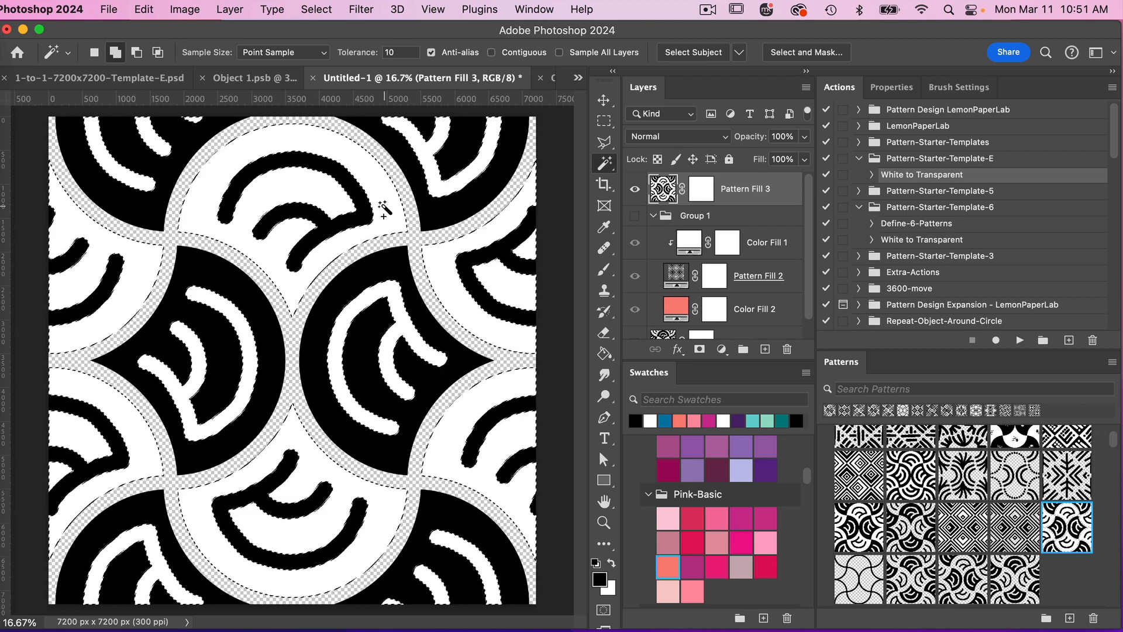
Step: Cut the selected white areas onto a new layer and hide Pattern Fill 3 so only the cut shapes show
right_click(384, 206)
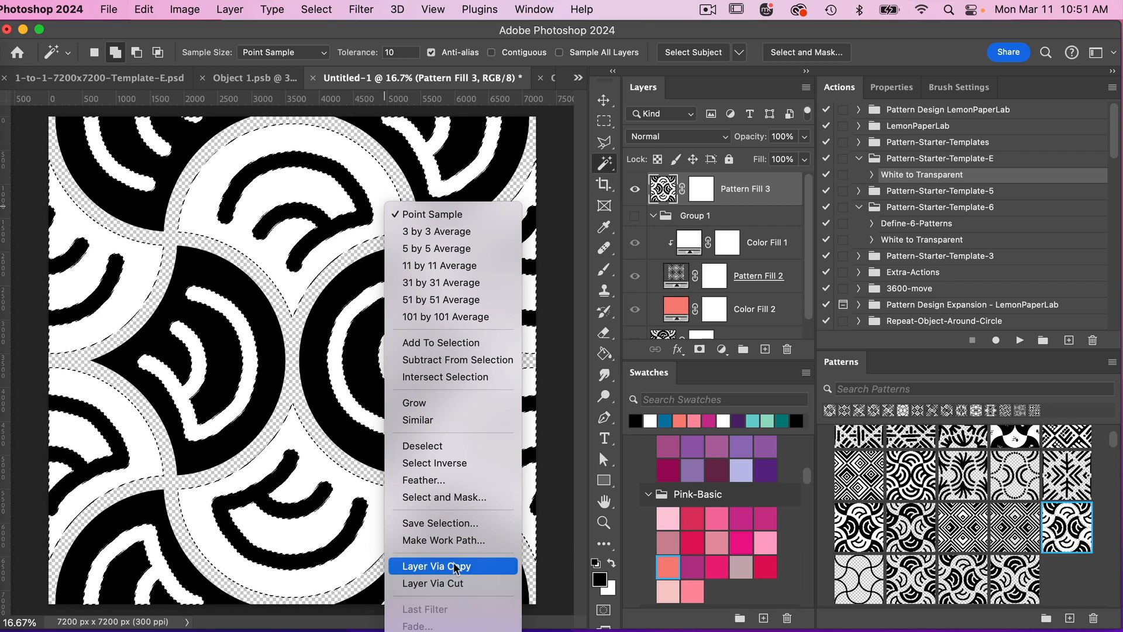
left_click(448, 584)
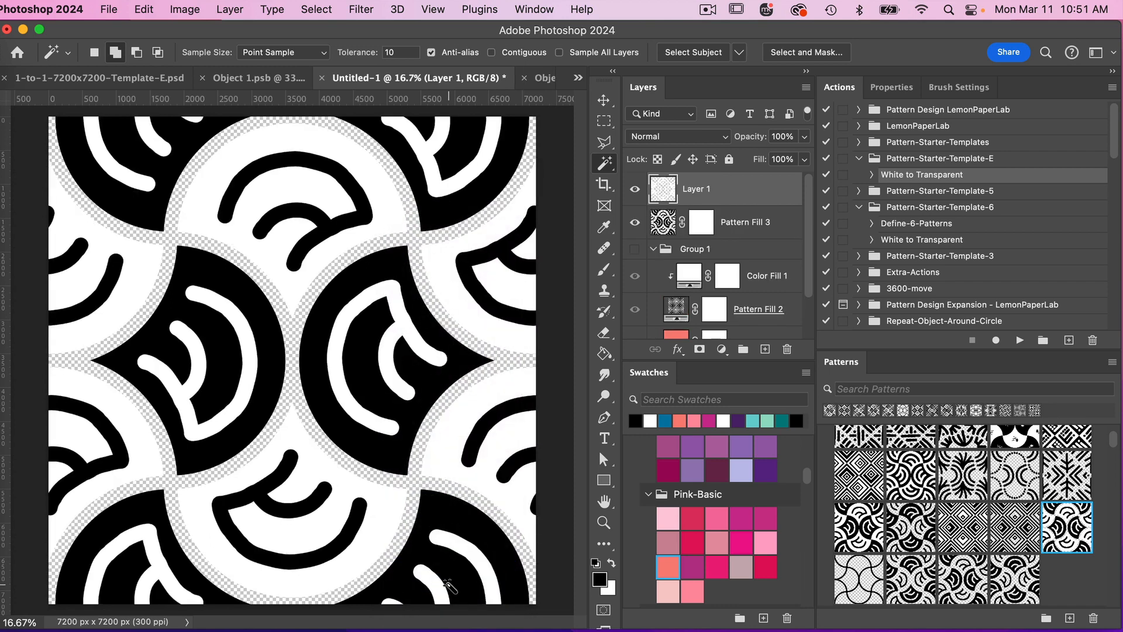
left_click(635, 189)
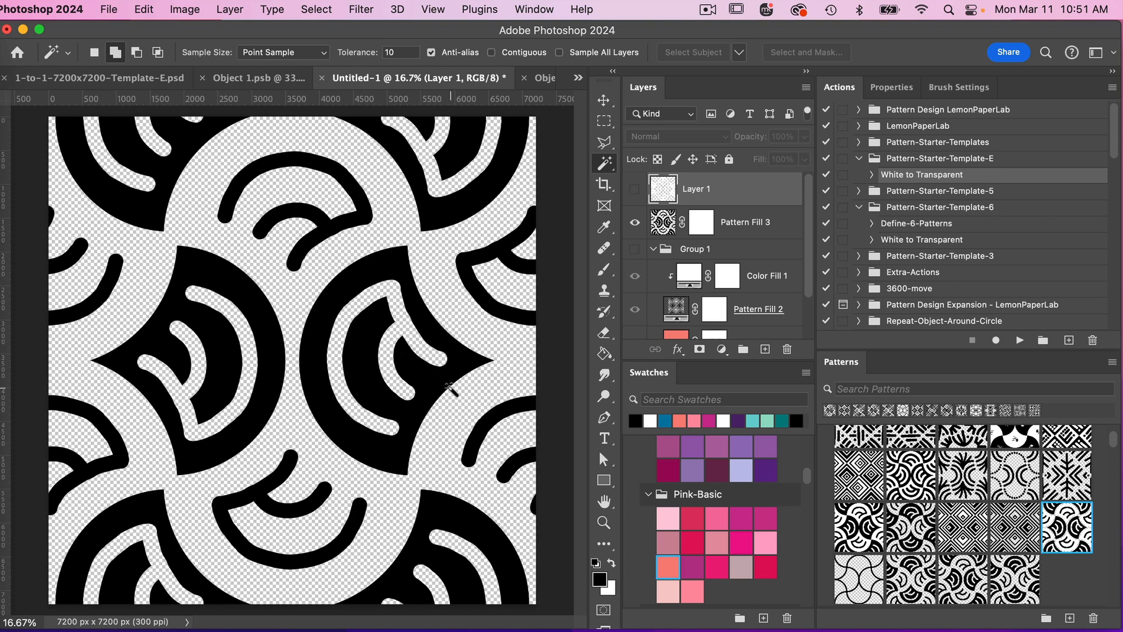
left_click(635, 189)
left_click(635, 222)
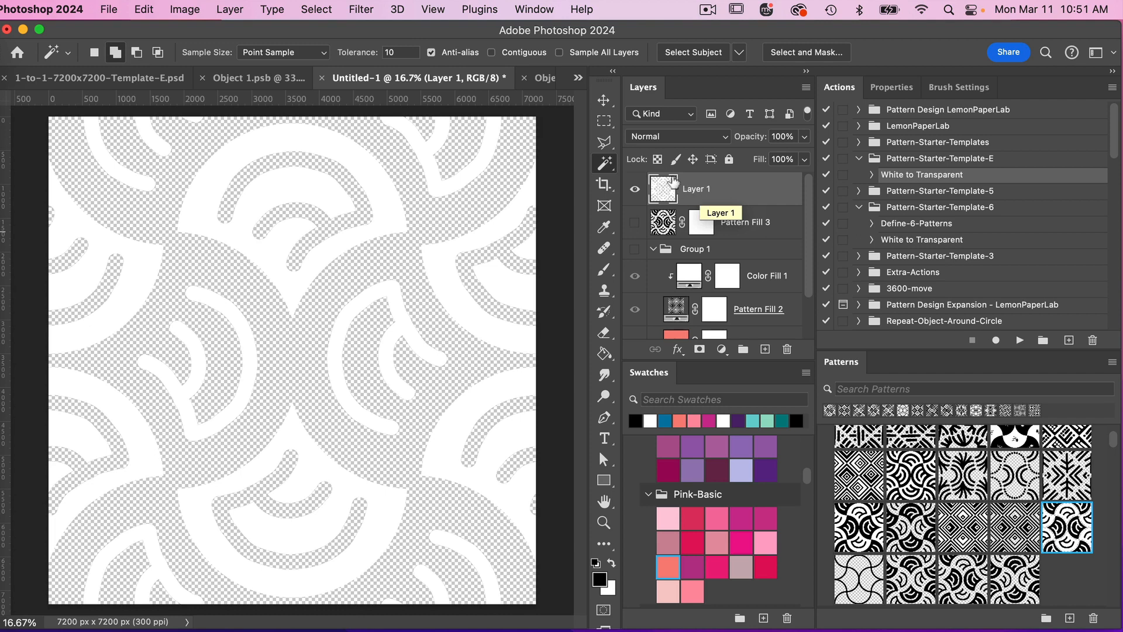
Step: Lock the transparent pixels of Layer 1, fill its shapes with black and compare it with Pattern Fill 3
left_click(658, 161)
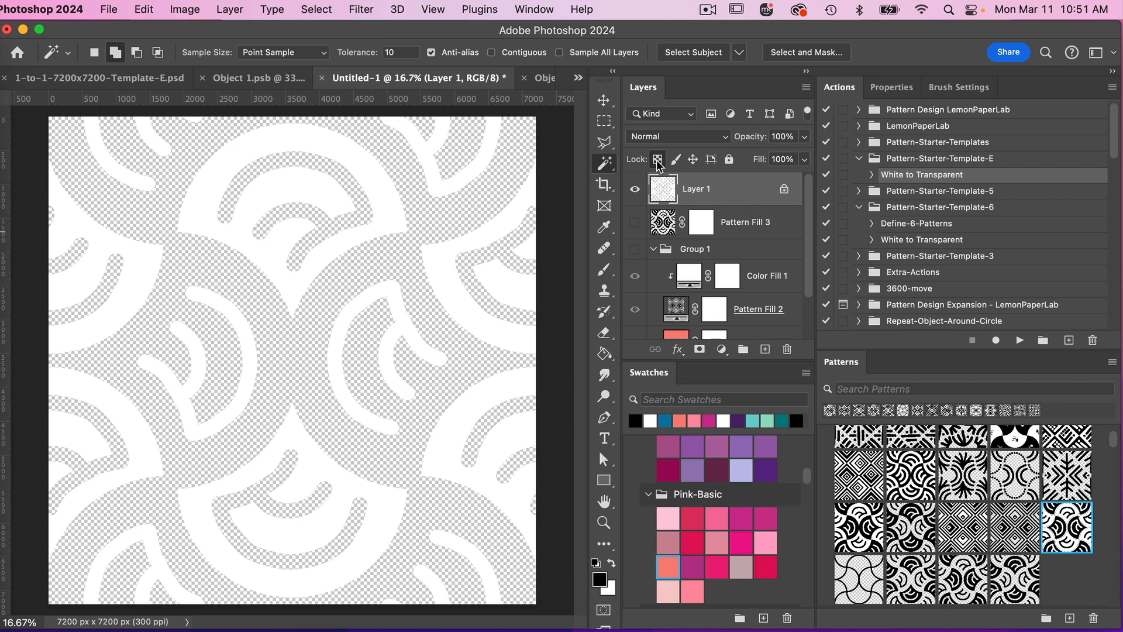
key("alt+BackSpace")
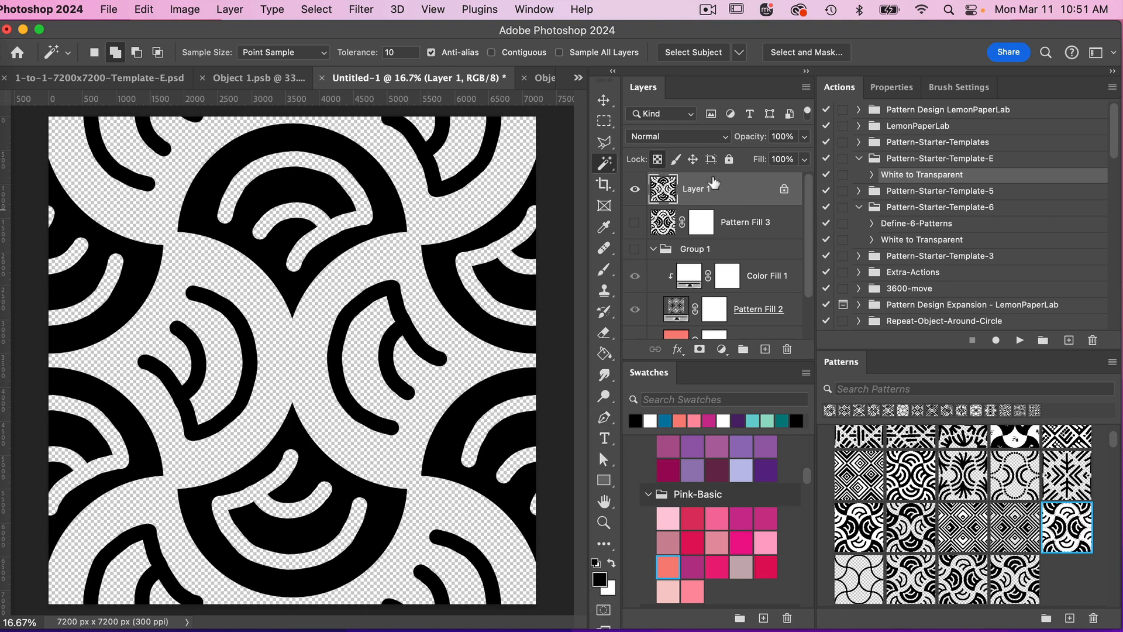
left_click(635, 192)
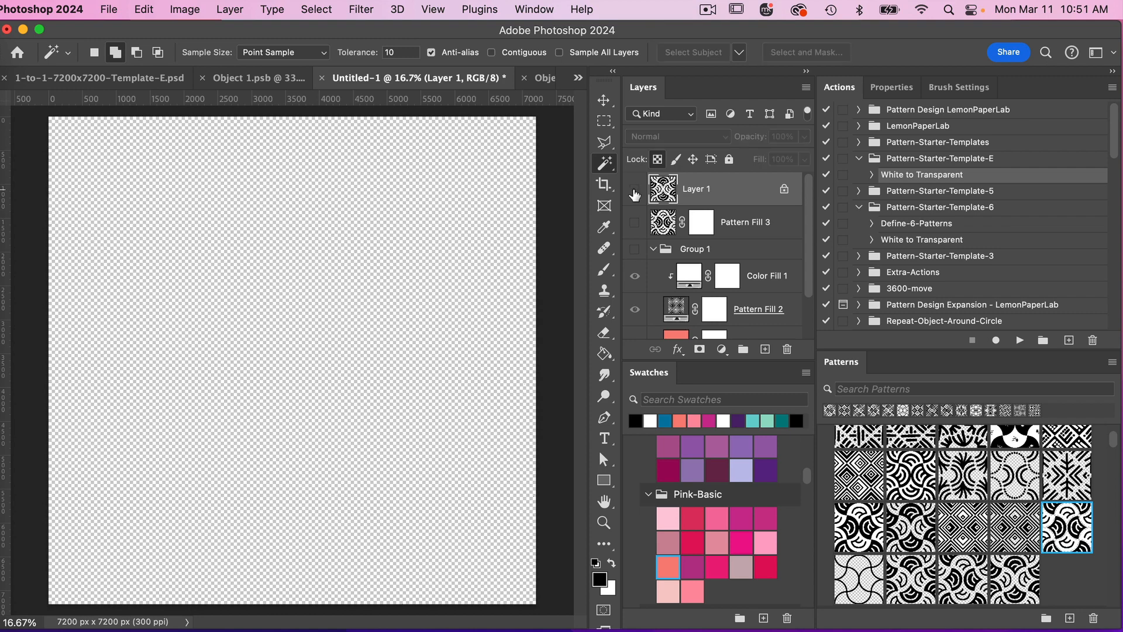
left_click(635, 222)
left_click(635, 192)
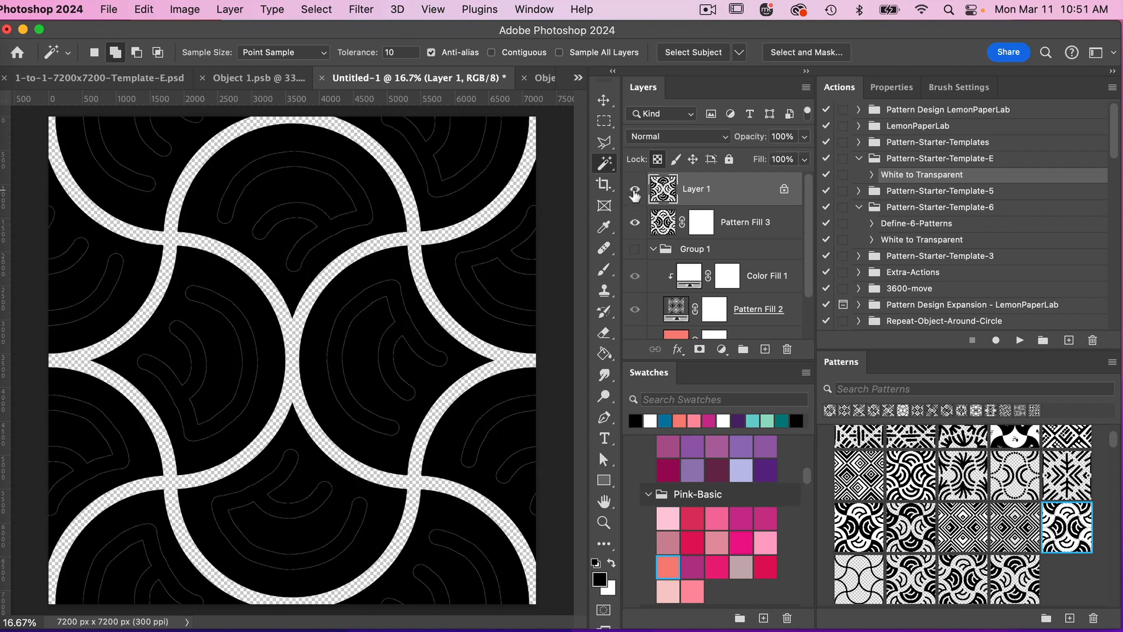
left_click(635, 192)
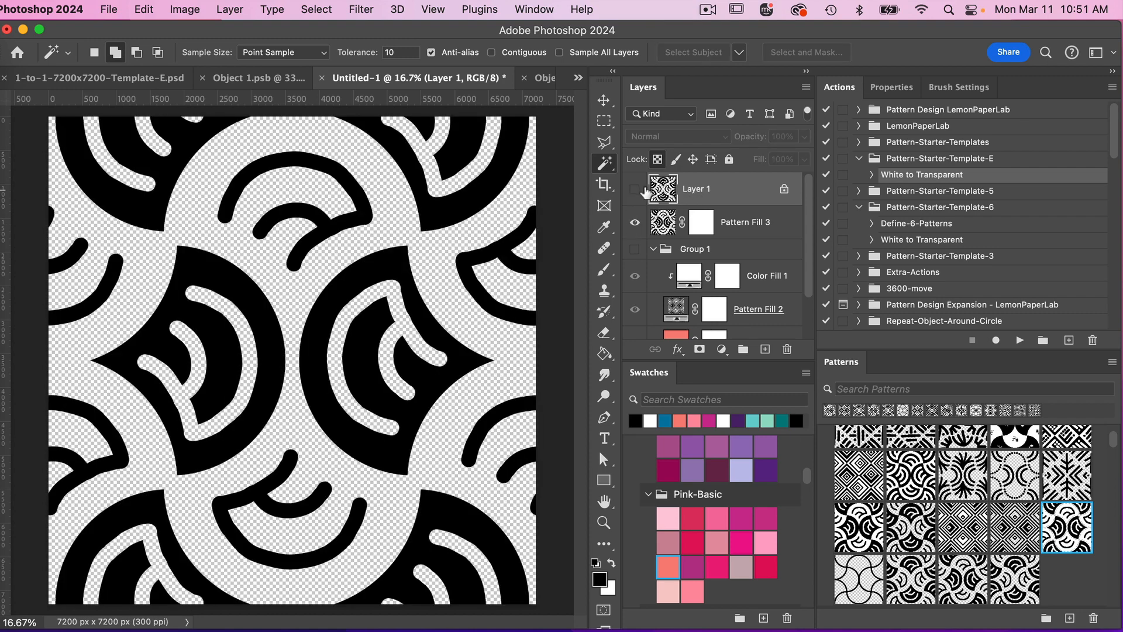
Step: Show only the black-filled Layer 1 and save it as a new pattern under the default name
left_click(636, 222)
left_click(635, 188)
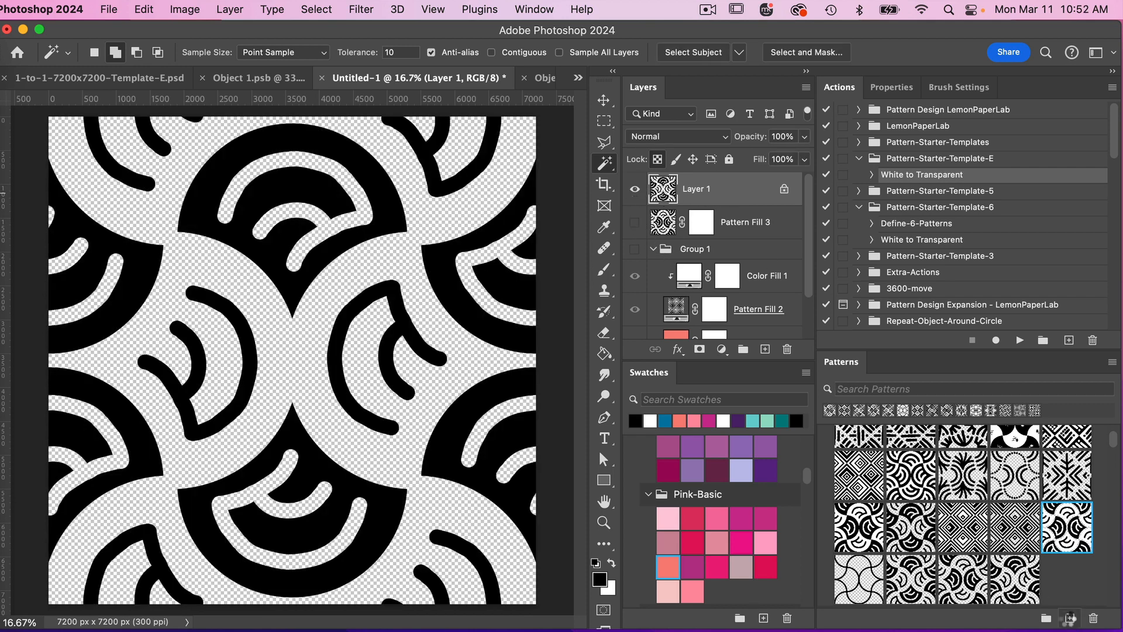
left_click(1068, 618)
left_click(547, 399)
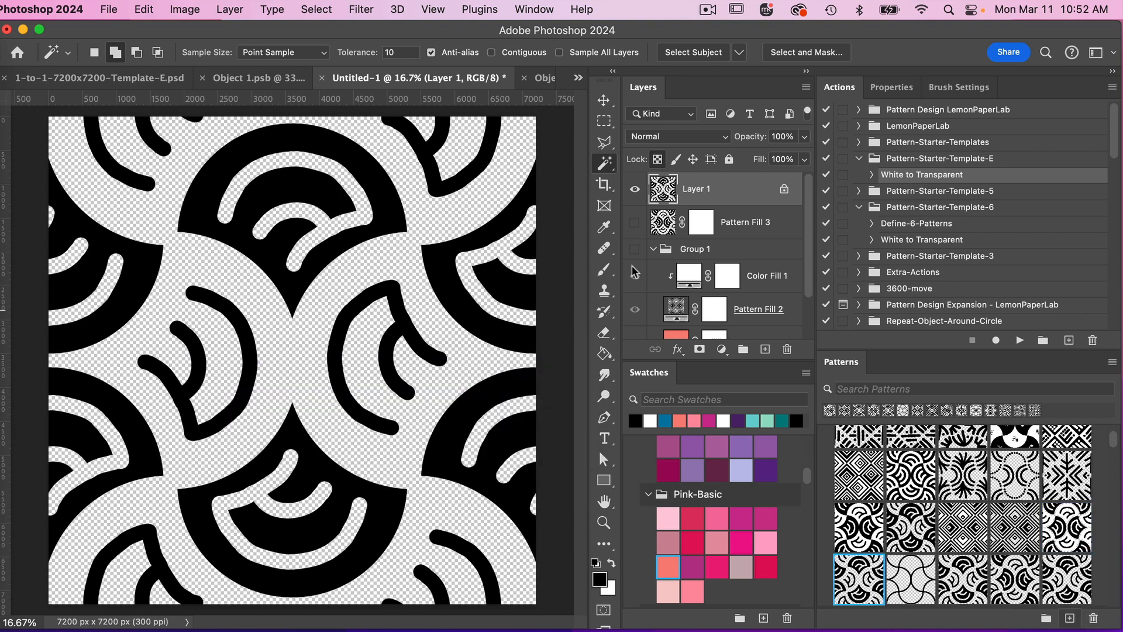
Step: Show only Pattern Fill 3 and save it as a new pattern under the default name Pattern 2474
left_click(634, 188)
left_click(635, 223)
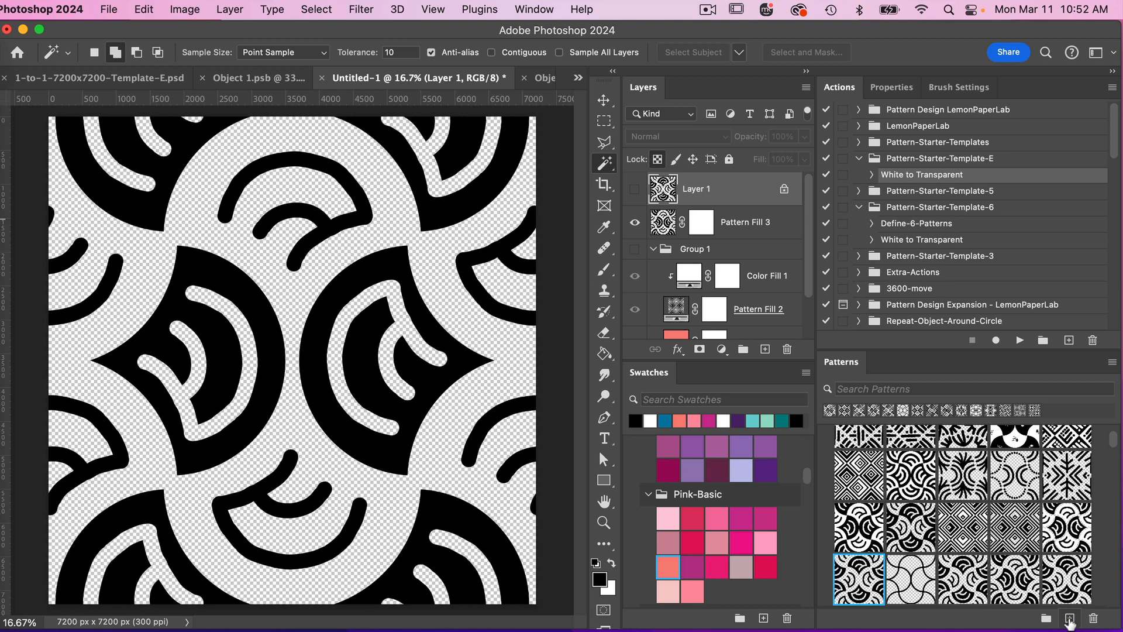
left_click(1071, 618)
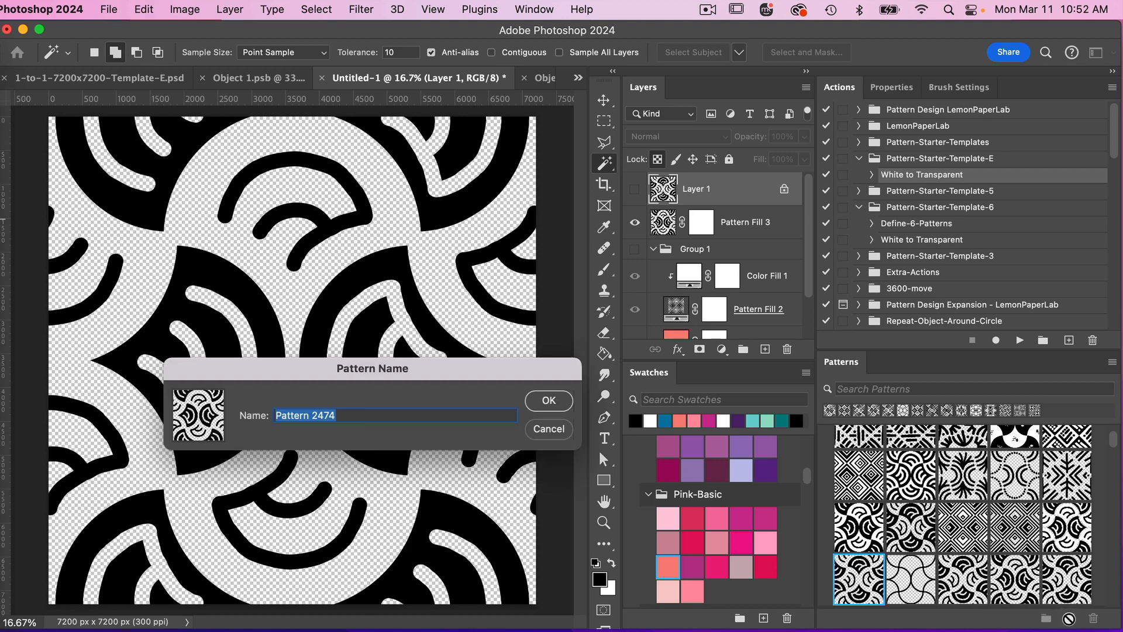
left_click(547, 399)
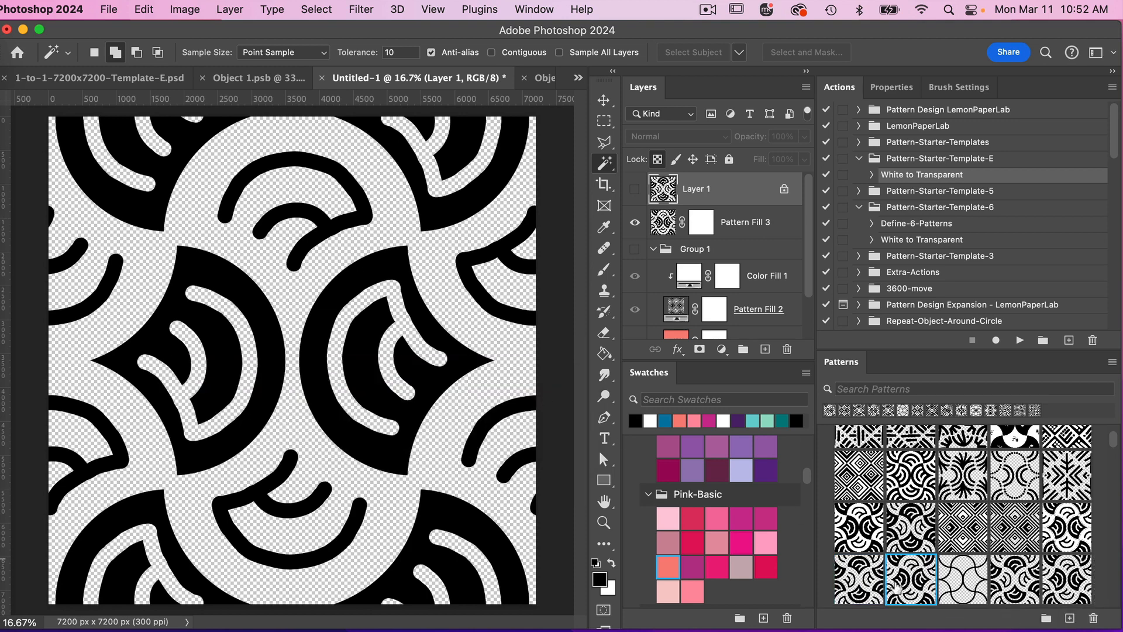
Step: Add an empty layer above the others and delete Layer 1 and the rasterized Pattern Fill 3
left_click(765, 350)
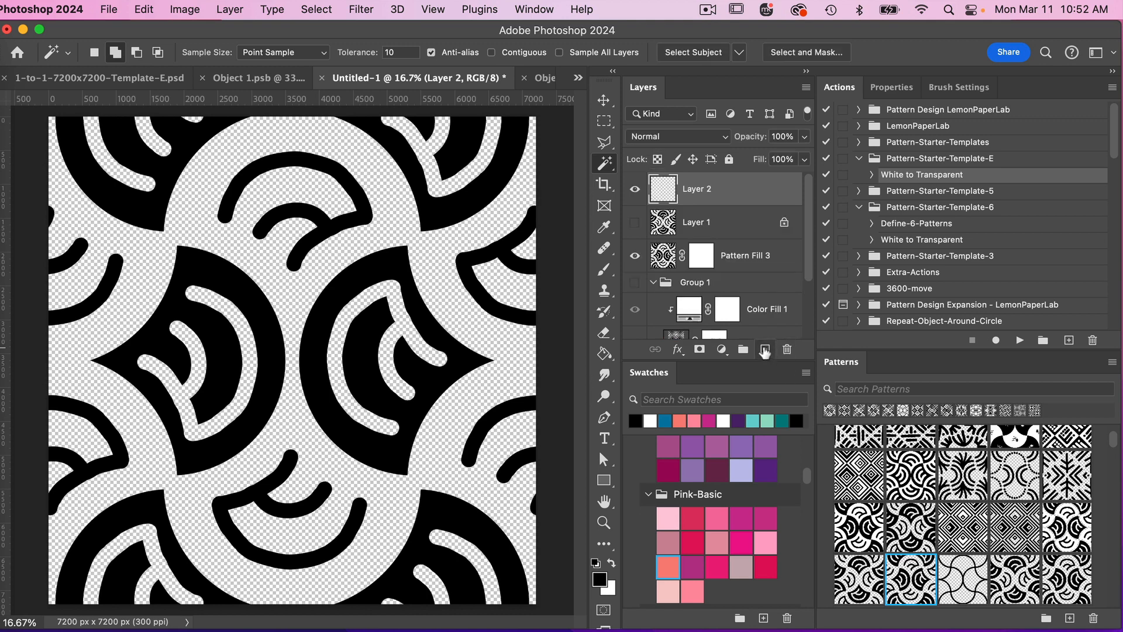
left_click(749, 264)
left_click(711, 222, "shift")
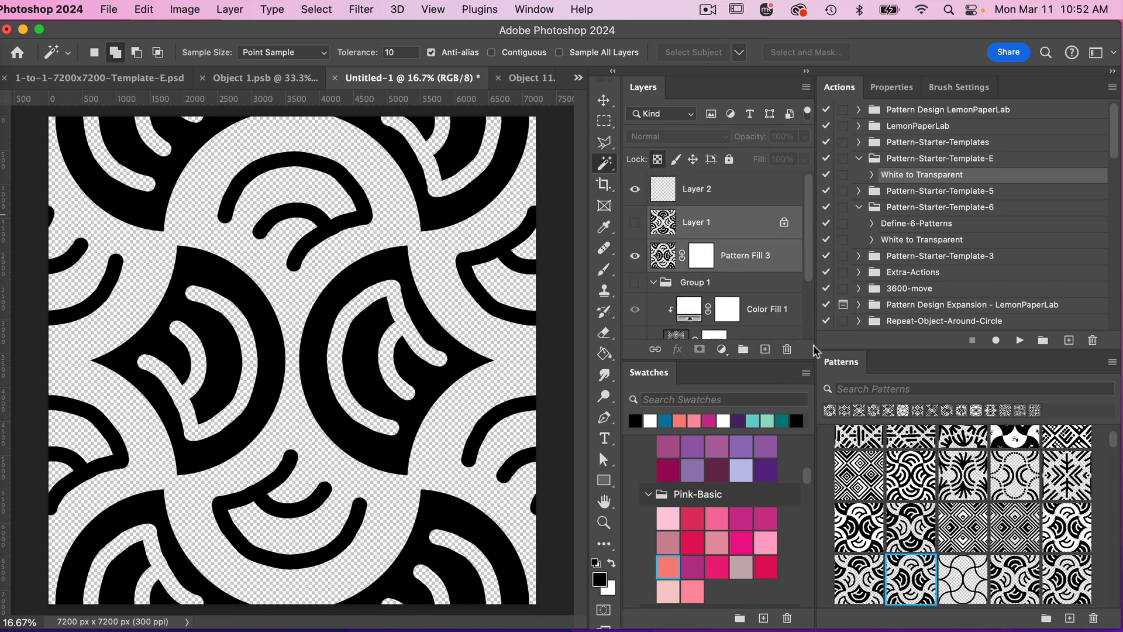
left_click(787, 350)
left_click(710, 191)
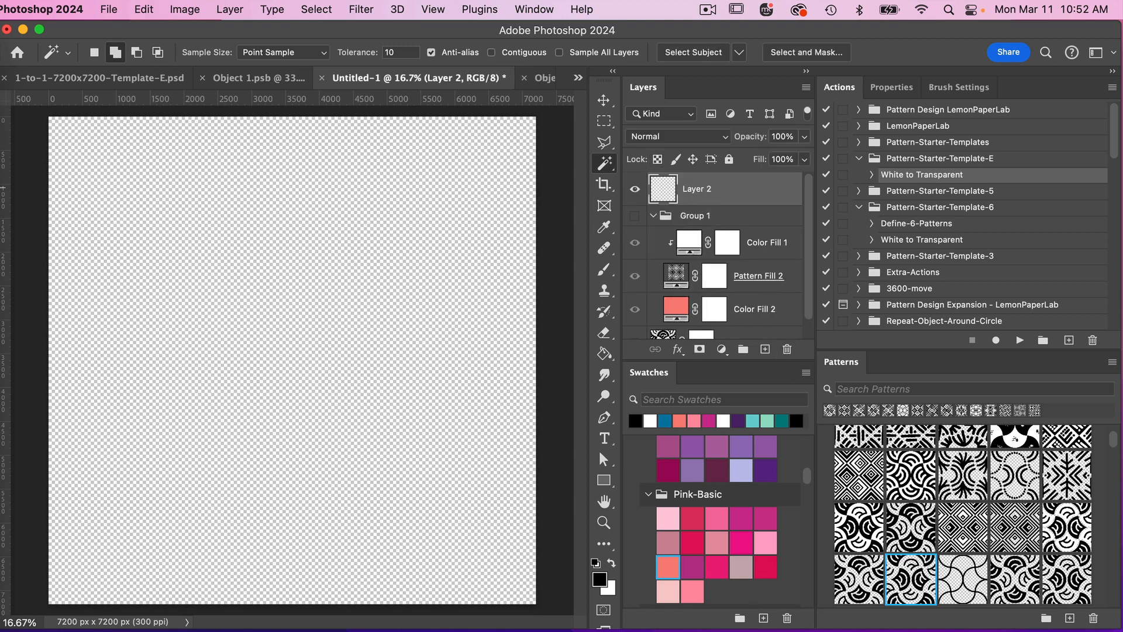
Step: Apply the two new transparent scallop patterns to the canvas as separate pattern fill layers, one above the other
left_click(856, 582)
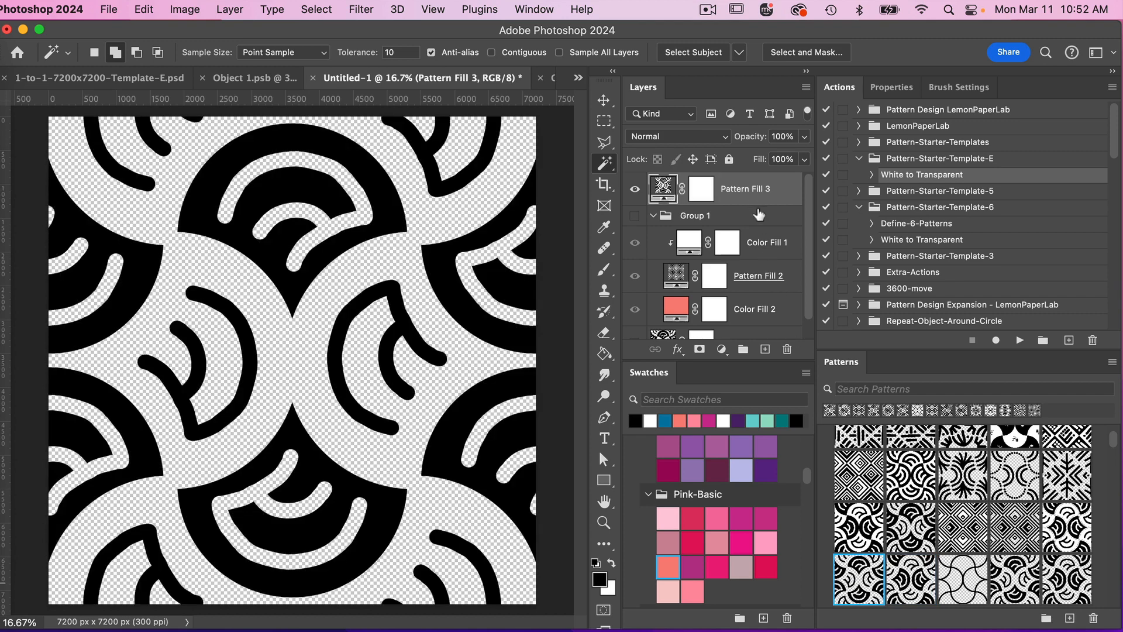
left_click(765, 350)
left_click(911, 580)
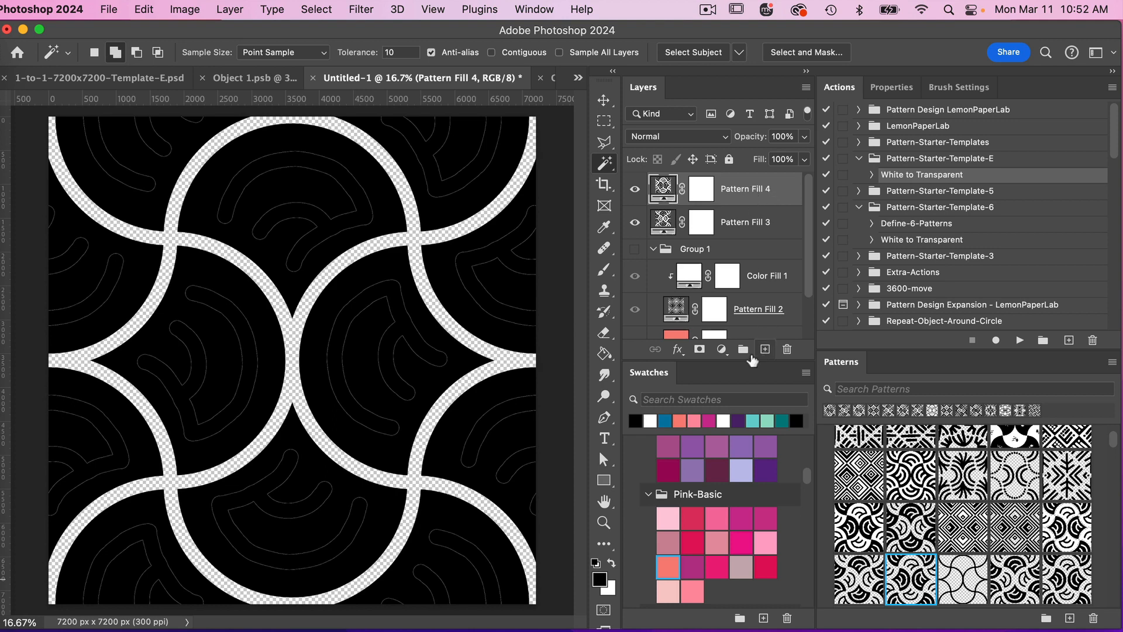
Step: Add a red solid color fill above Pattern Fill 4 and clip it to that pattern
left_click(723, 350)
left_click(741, 367)
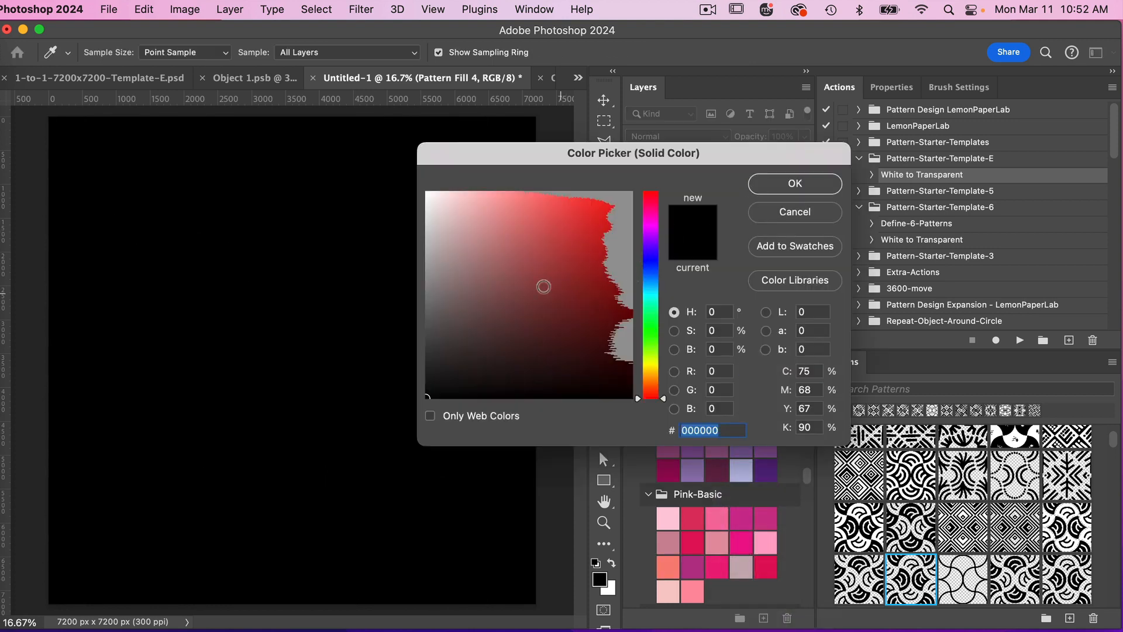
left_click(561, 230)
left_click(793, 184)
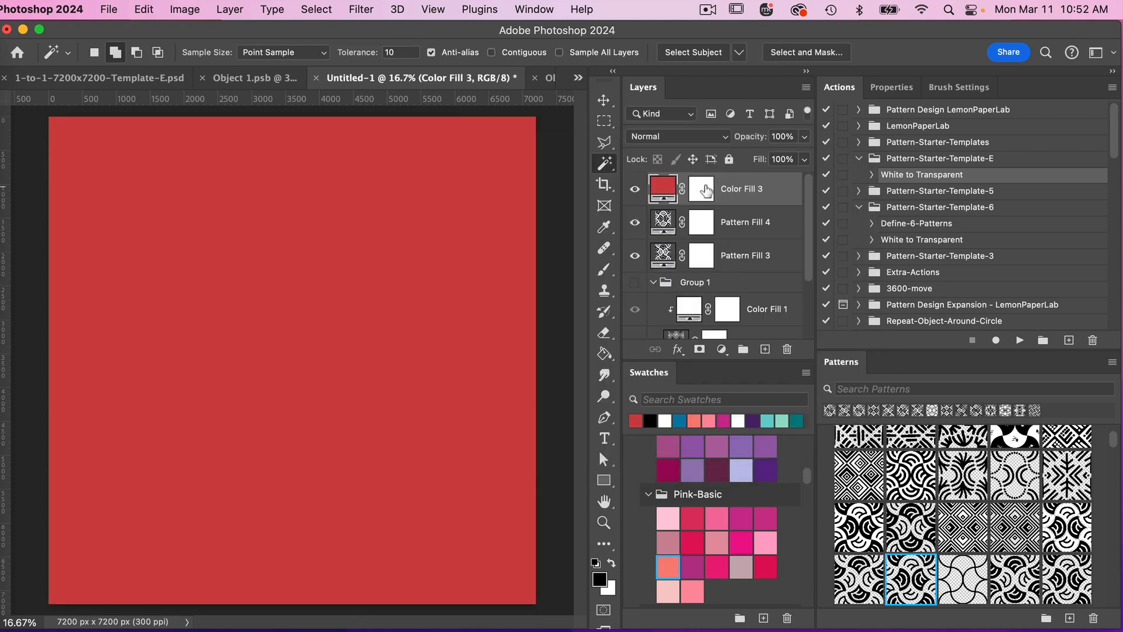
right_click(737, 193)
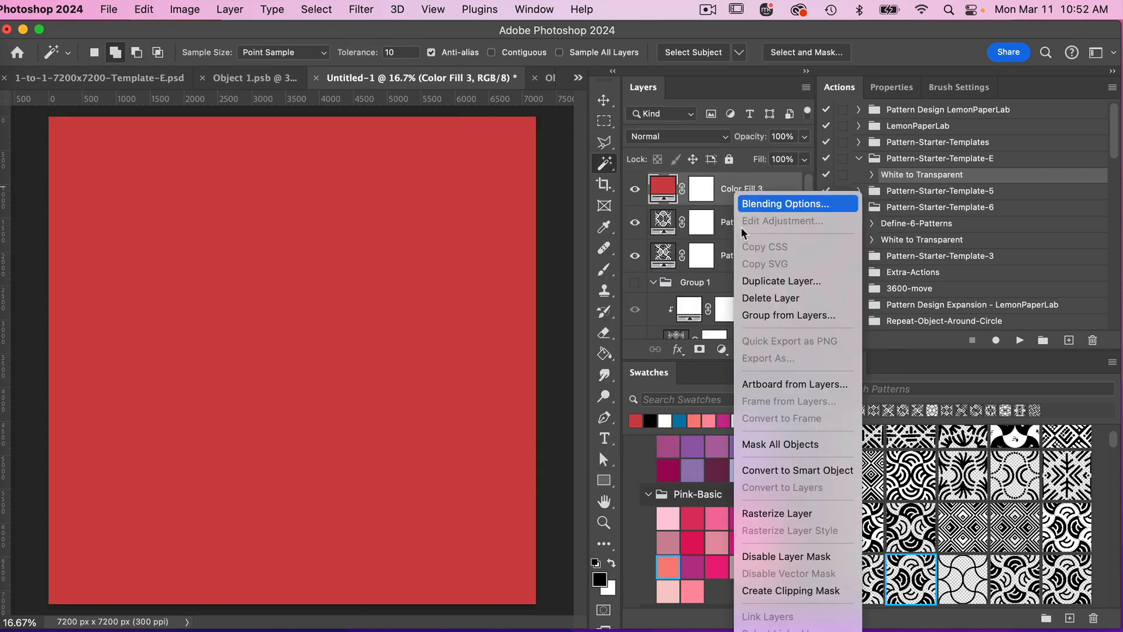
left_click(785, 591)
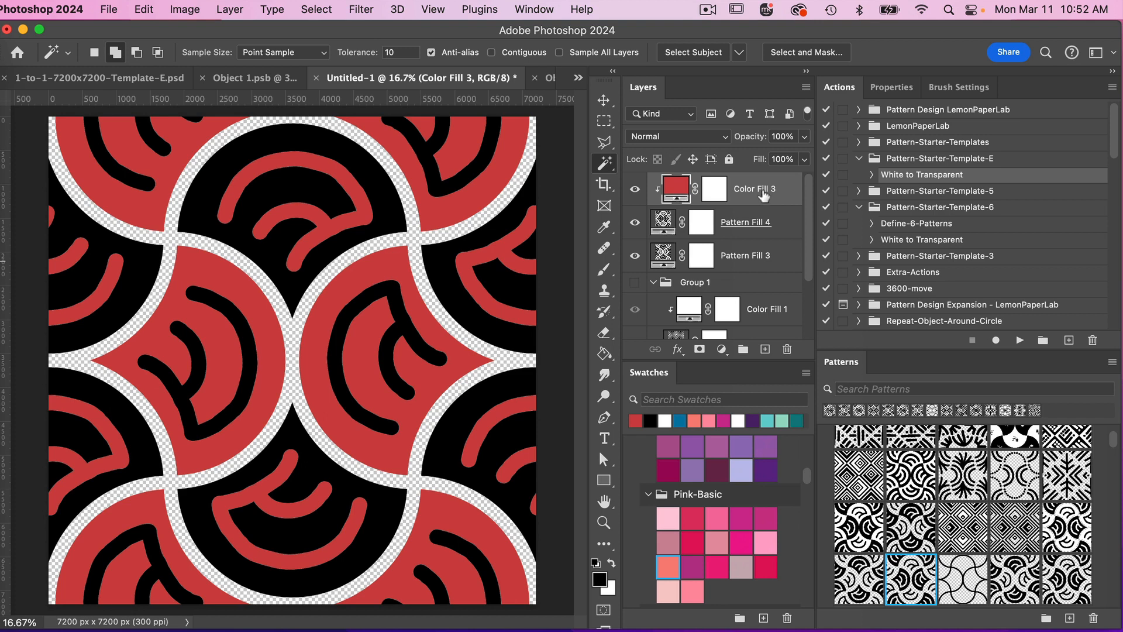
Step: Duplicate the red color fill between the two pattern fills, recolor it purple and clip it to Pattern Fill 3
key("super+j")
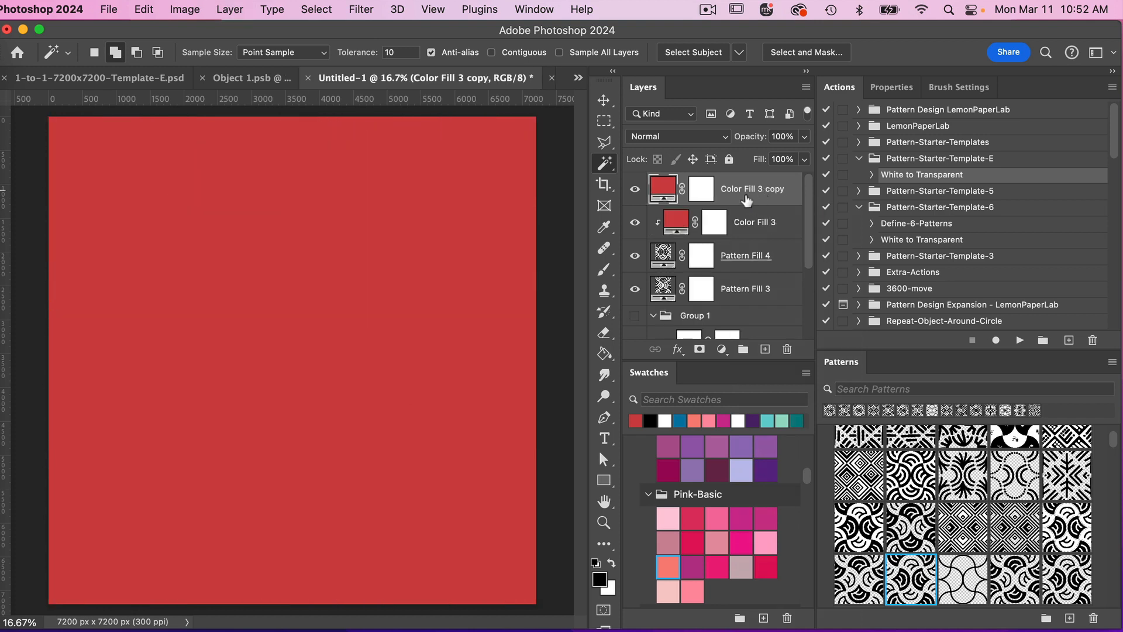
left_click_drag(748, 193, 743, 269)
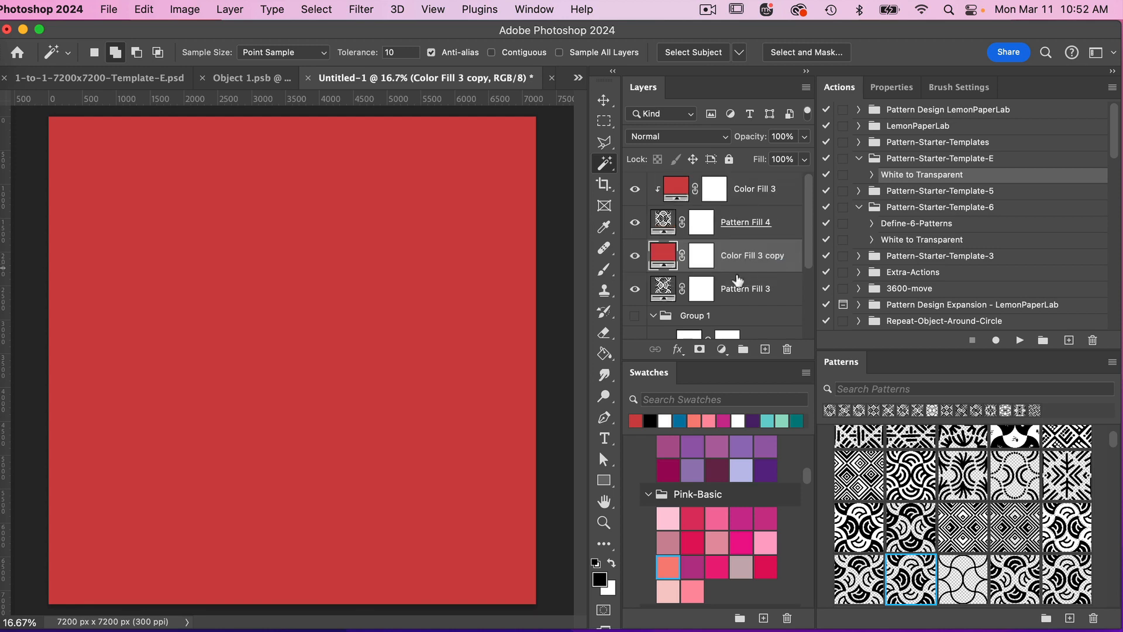
left_click(743, 446)
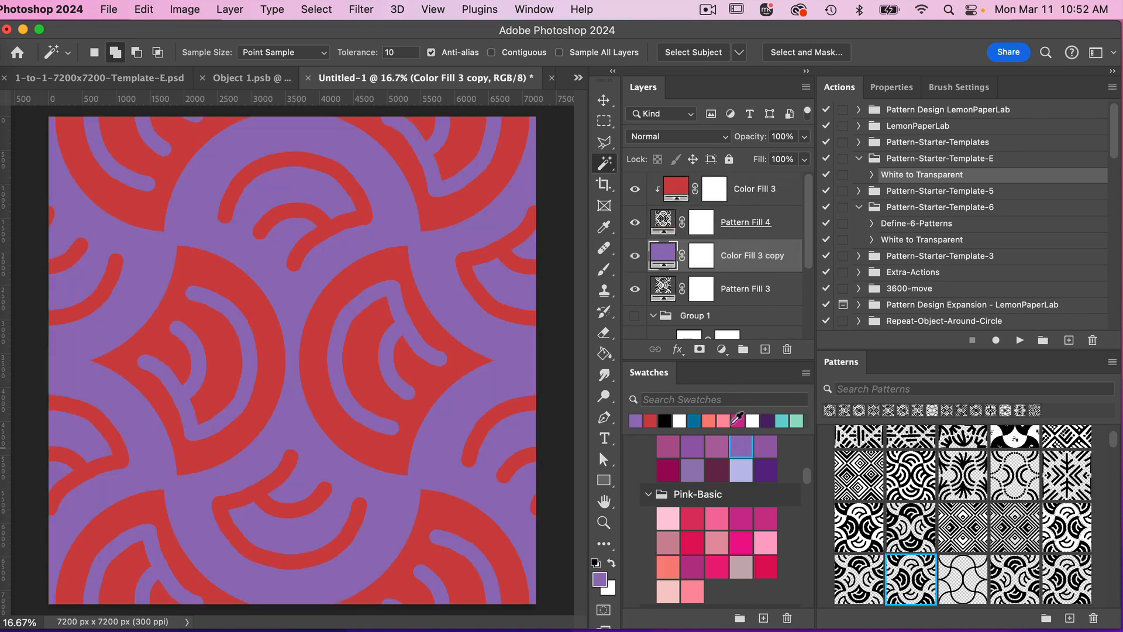
right_click(733, 274)
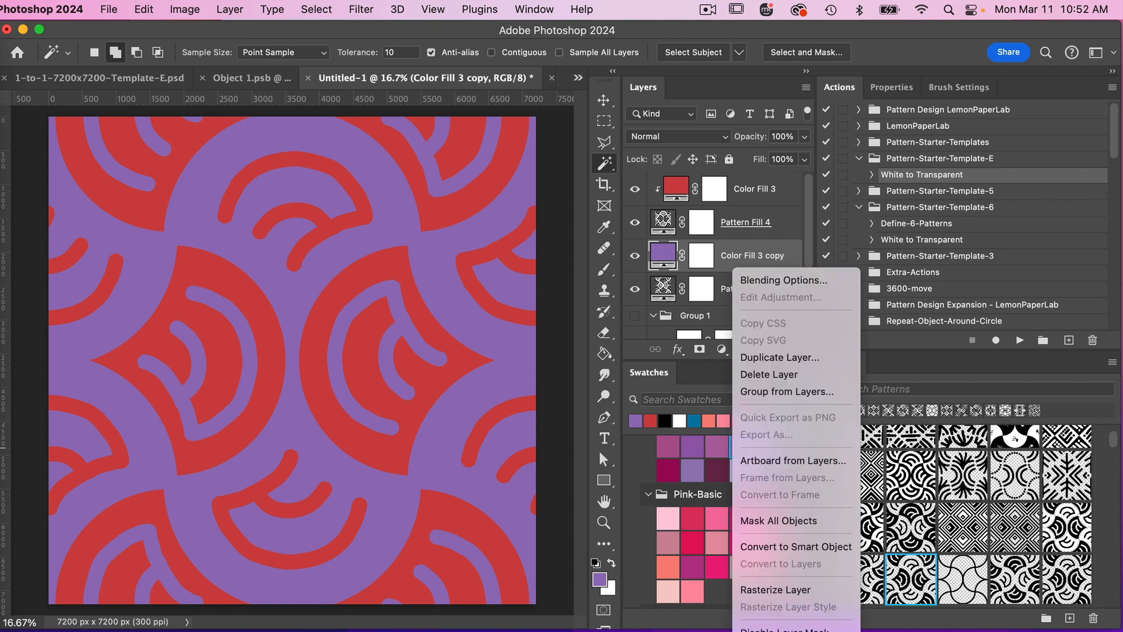
key("Escape")
left_click(738, 273, "alt")
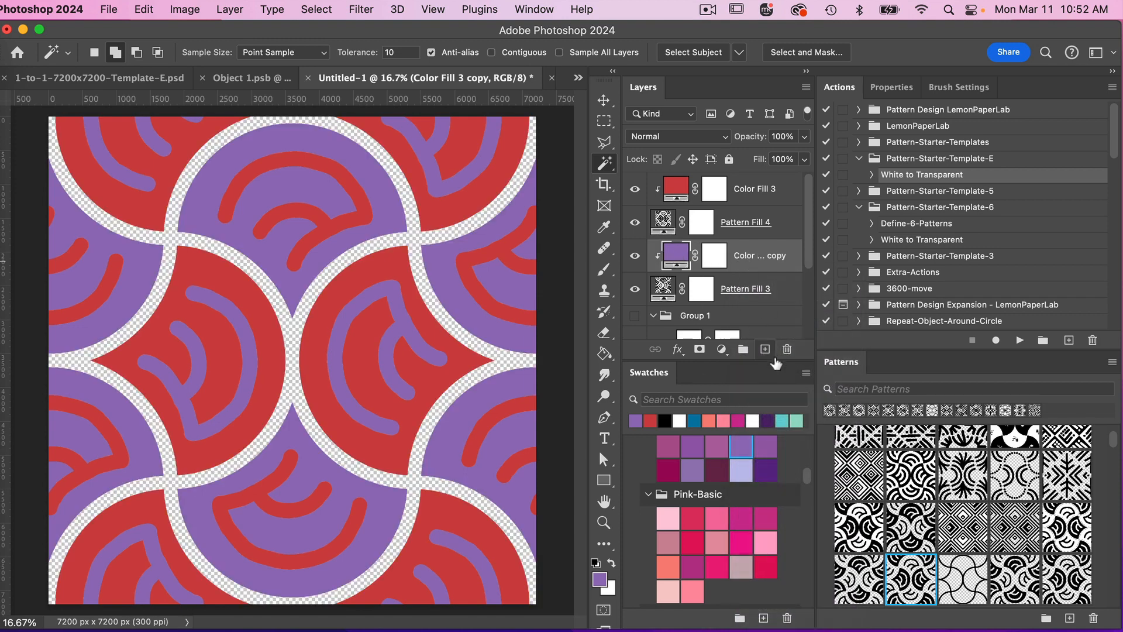
Step: Recolor the color fill clipped to Pattern Fill 3 dark teal and Color Fill 3 light turquoise from the Cyan-Blue-Green-Basic swatches
scroll(751, 450, "up", 5)
scroll(751, 449, "up", 1)
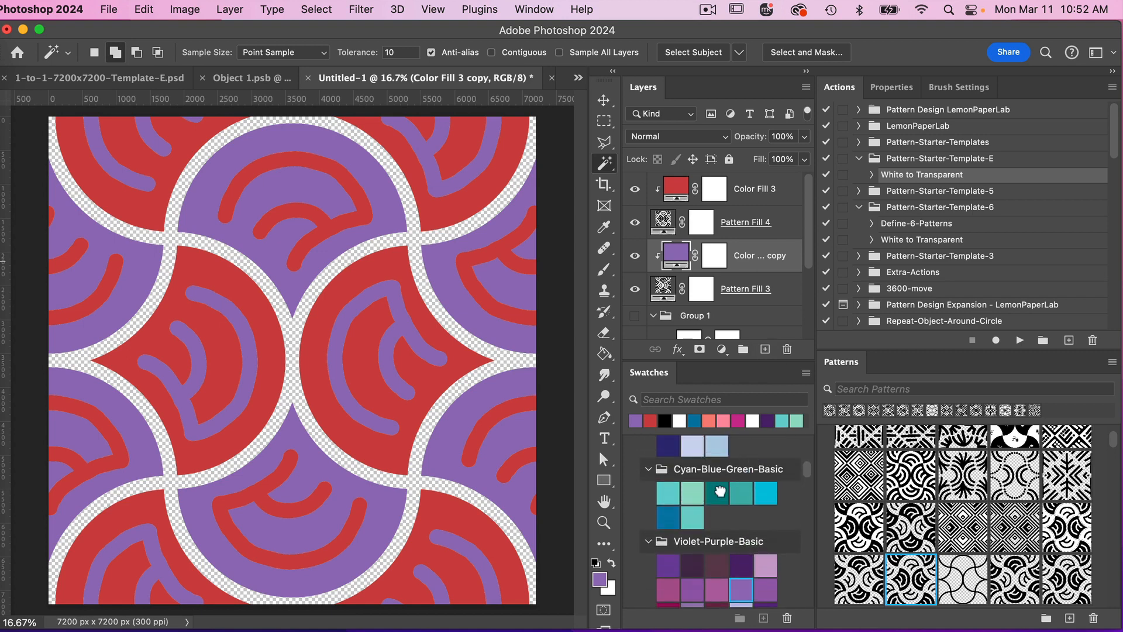
left_click(726, 488)
scroll(735, 508, "down", 3)
left_click(755, 197)
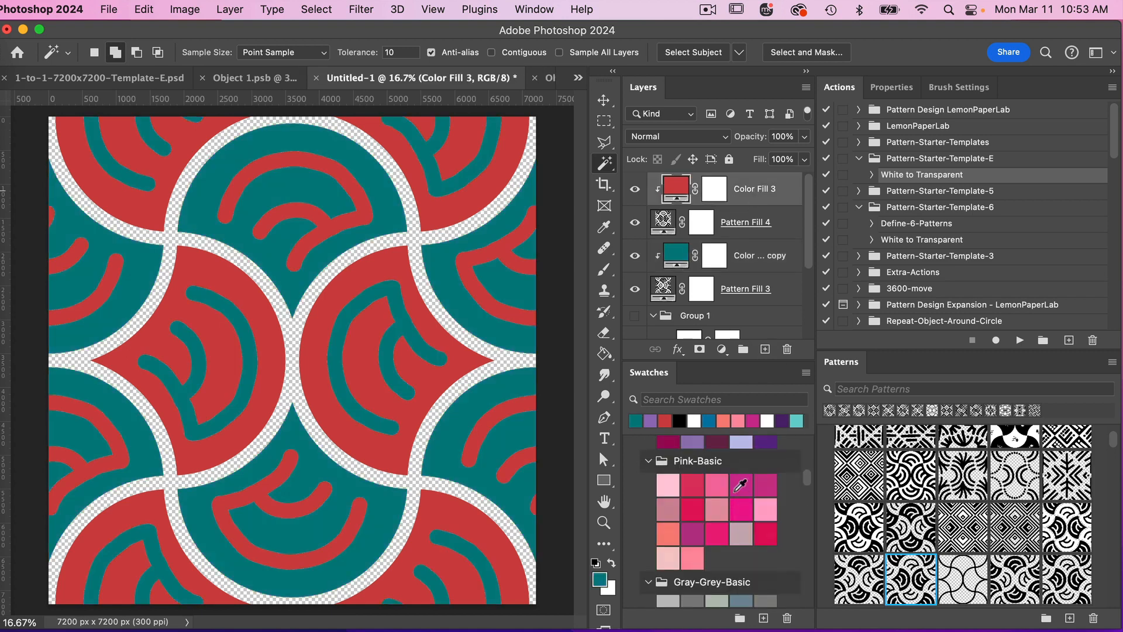
scroll(739, 508, "up", 3)
left_click(667, 465)
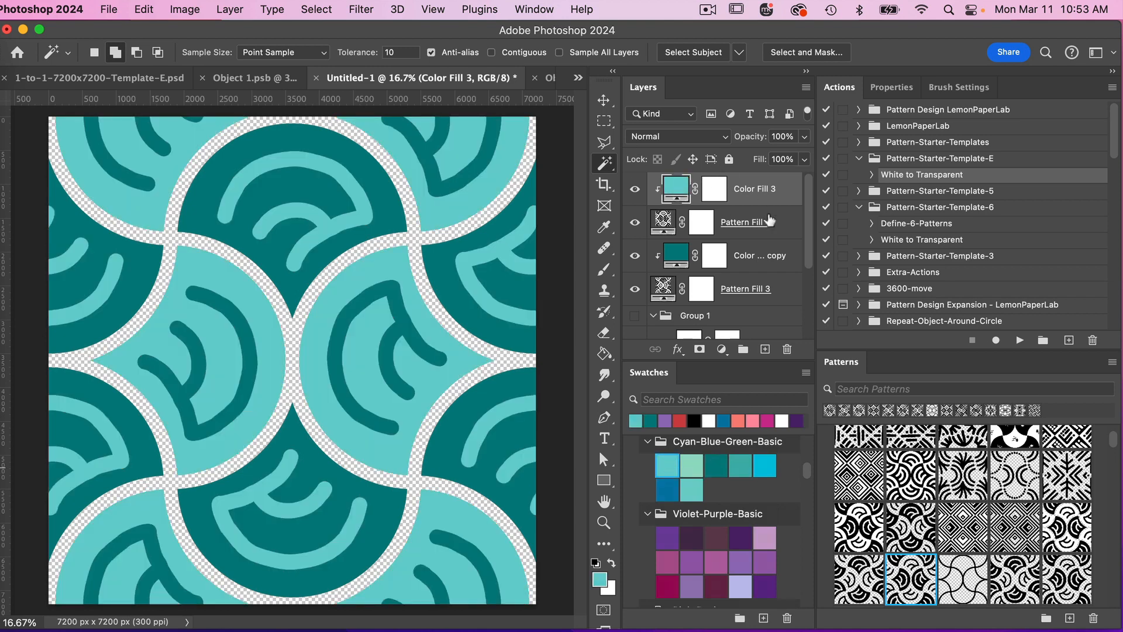
Step: Duplicate the teal color fill beneath Pattern Fill 3 as a white background, briefly trying black before returning to white
scroll(754, 261, "down", 1)
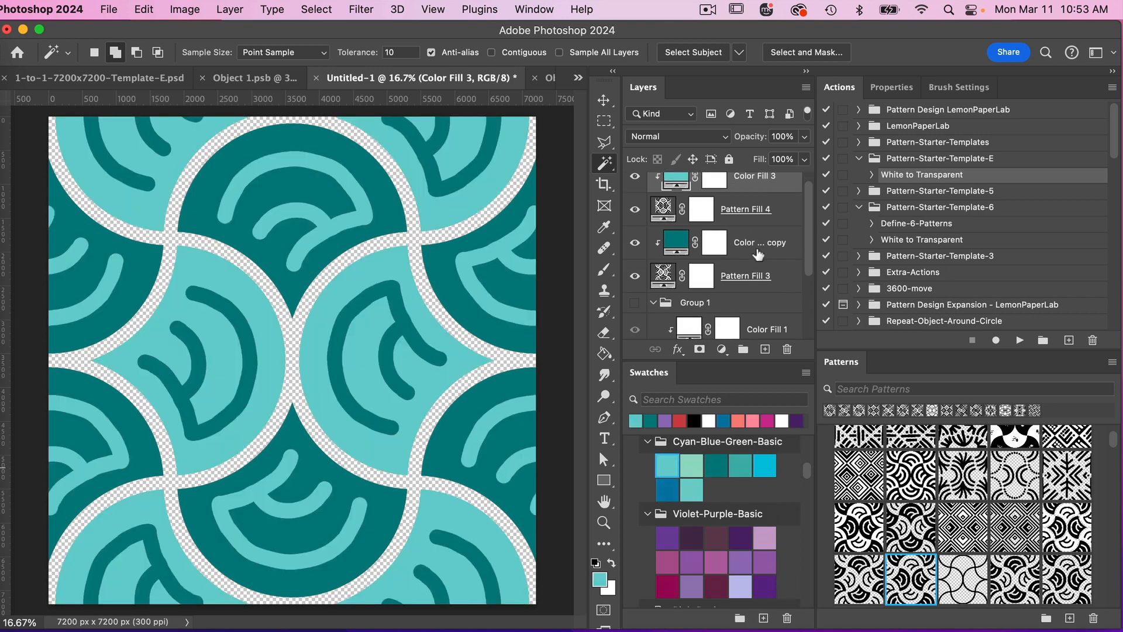
left_click(759, 254)
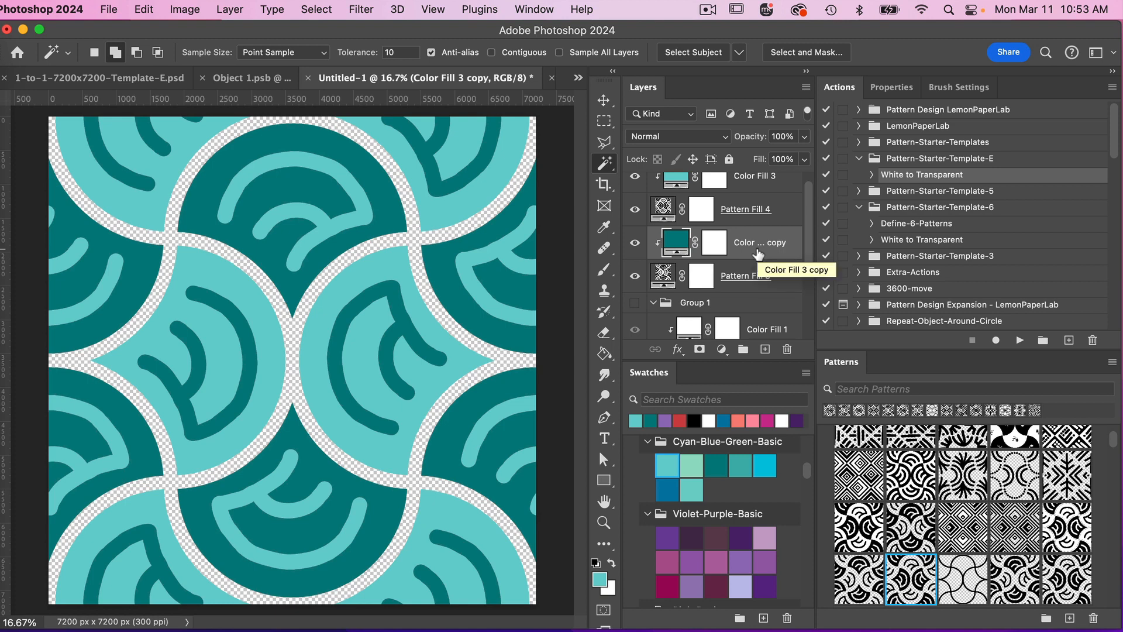
key("super+j")
double_click(669, 247)
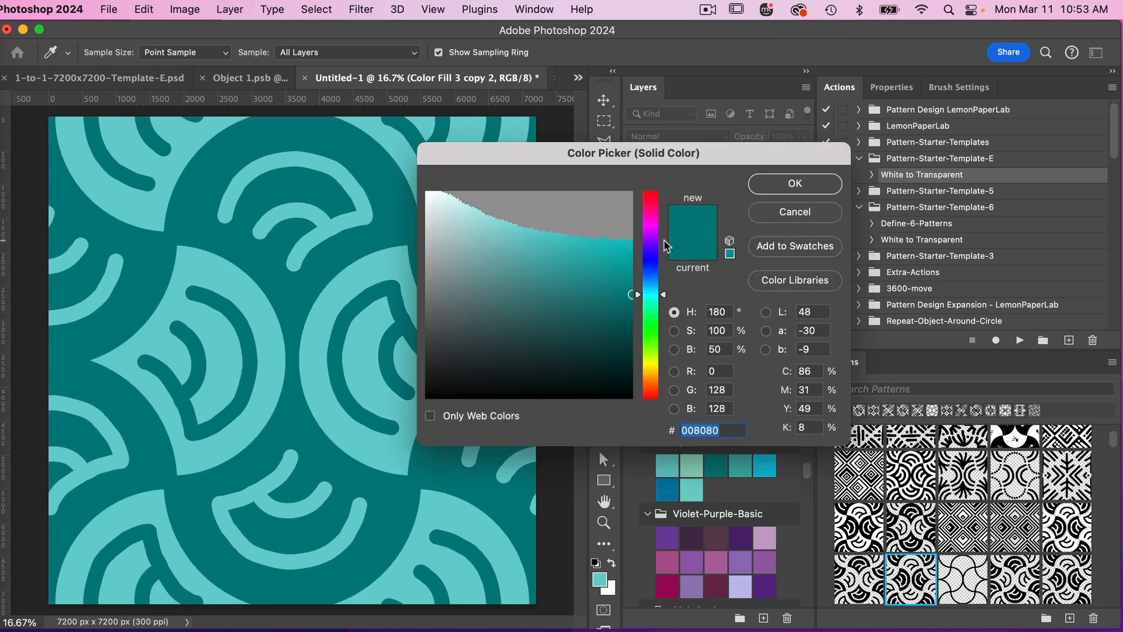
type("ffffff")
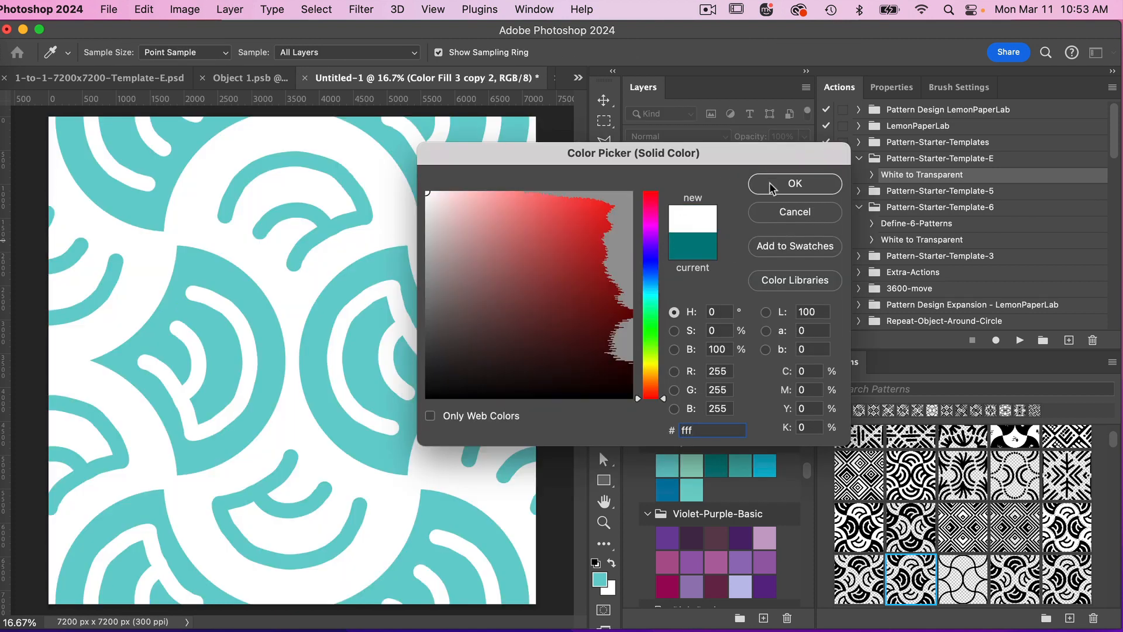
left_click(781, 186)
left_click_drag(752, 251, 742, 336)
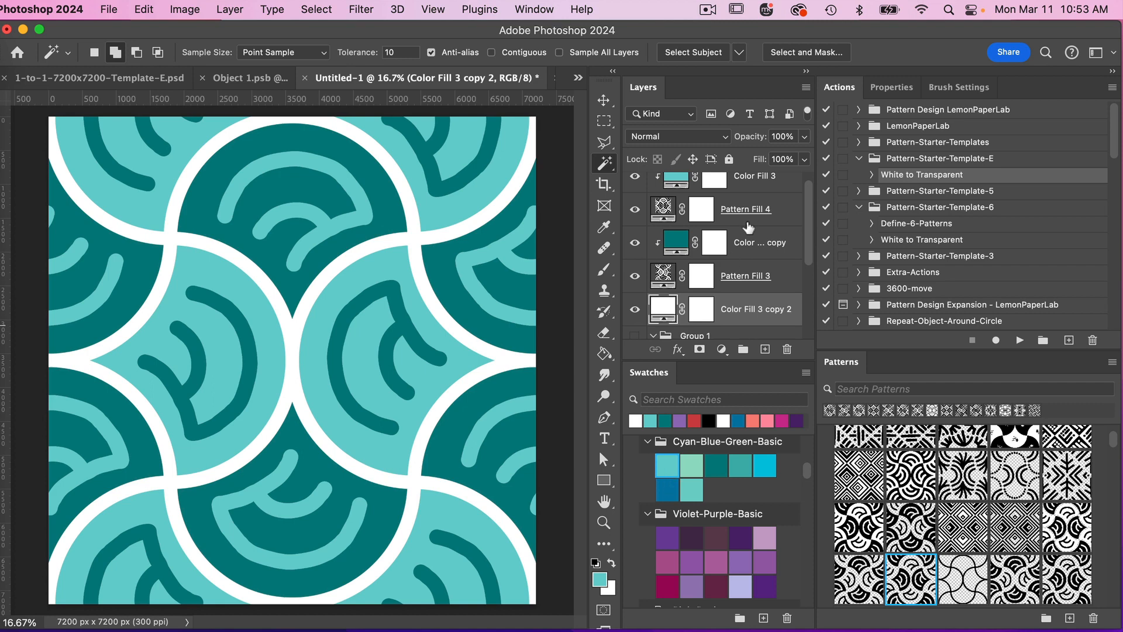
left_click(710, 421)
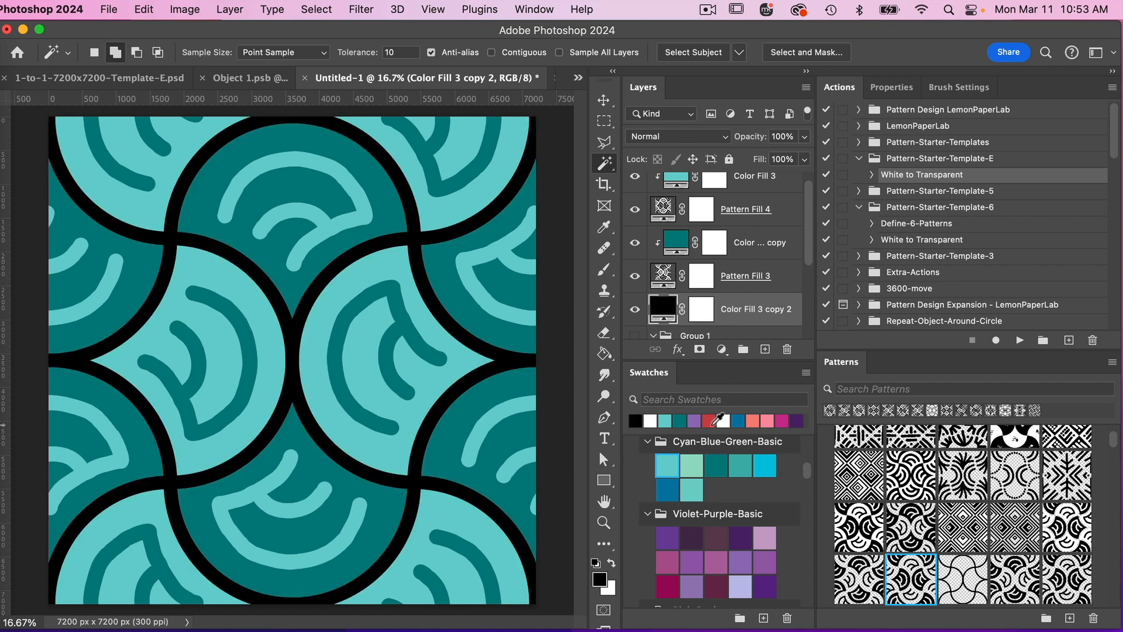
left_click(650, 420)
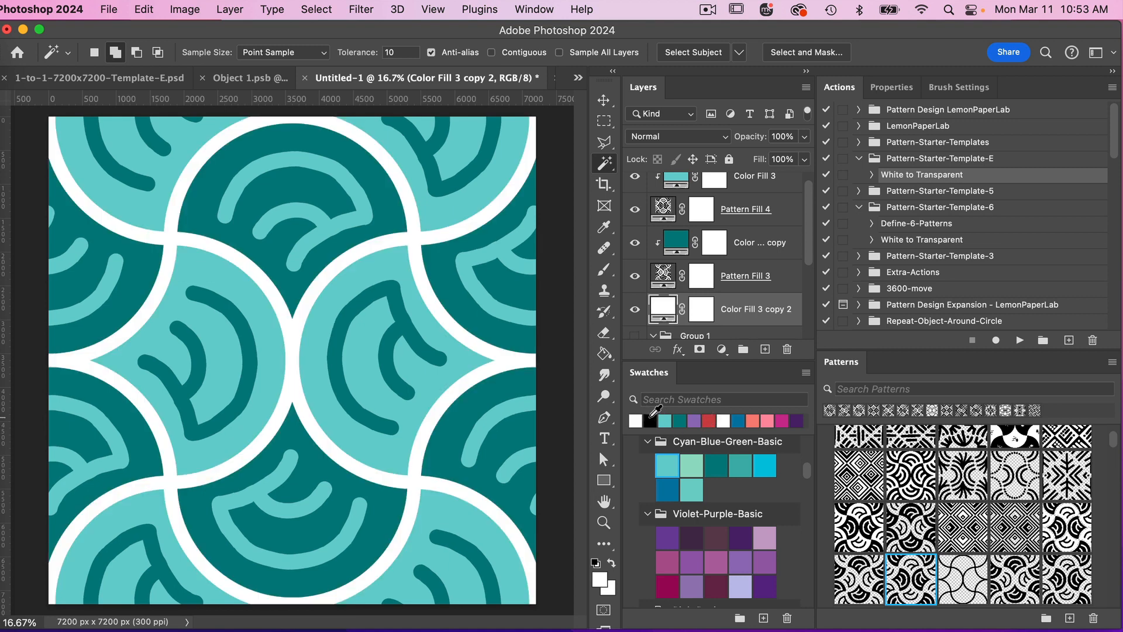